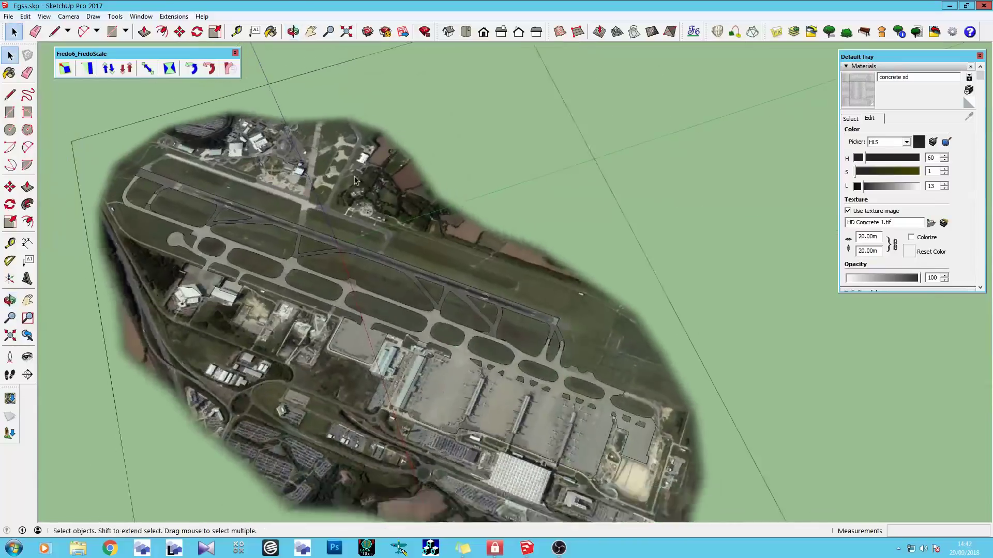
Examine the airport ground layout from above and the runway edge where a taxiway meets it.
scroll(354, 180, "down", 3)
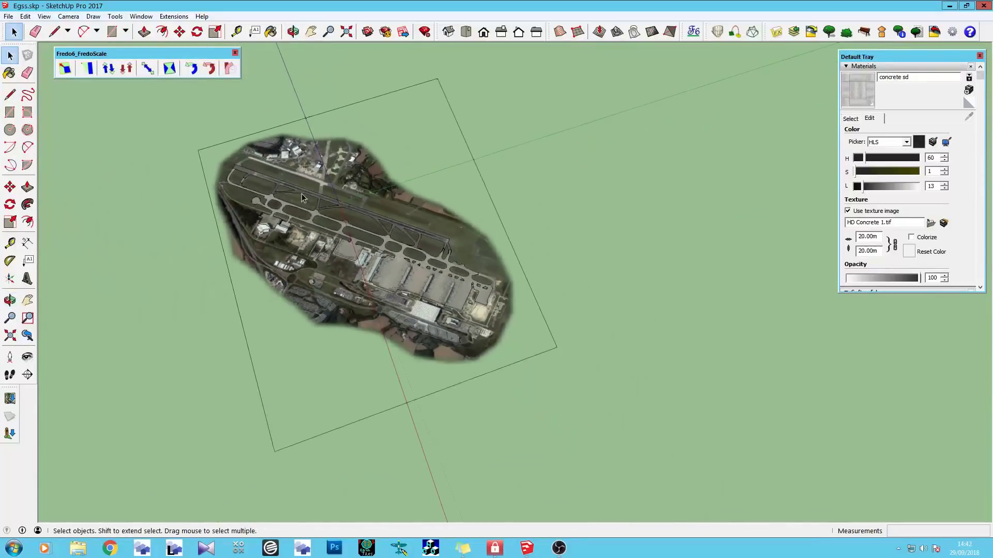
middle_click_drag(302, 193, 382, 341)
scroll(386, 348, "up", 4)
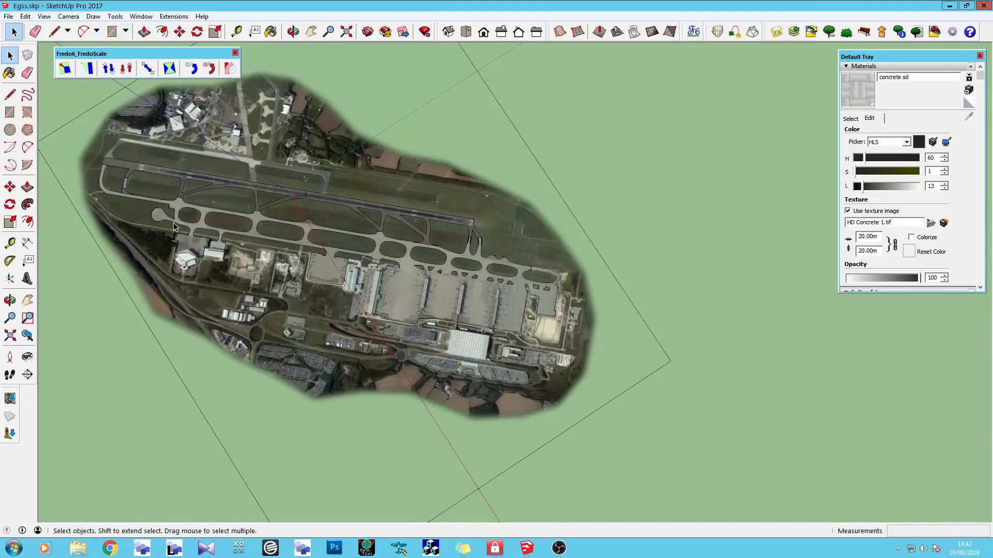
scroll(241, 237, "up", 6)
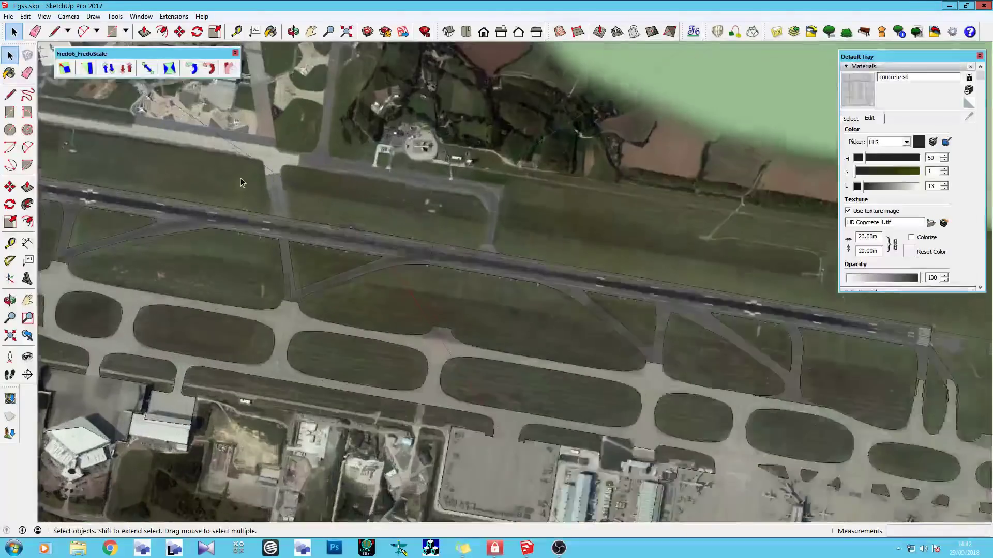
scroll(284, 228, "up", 8)
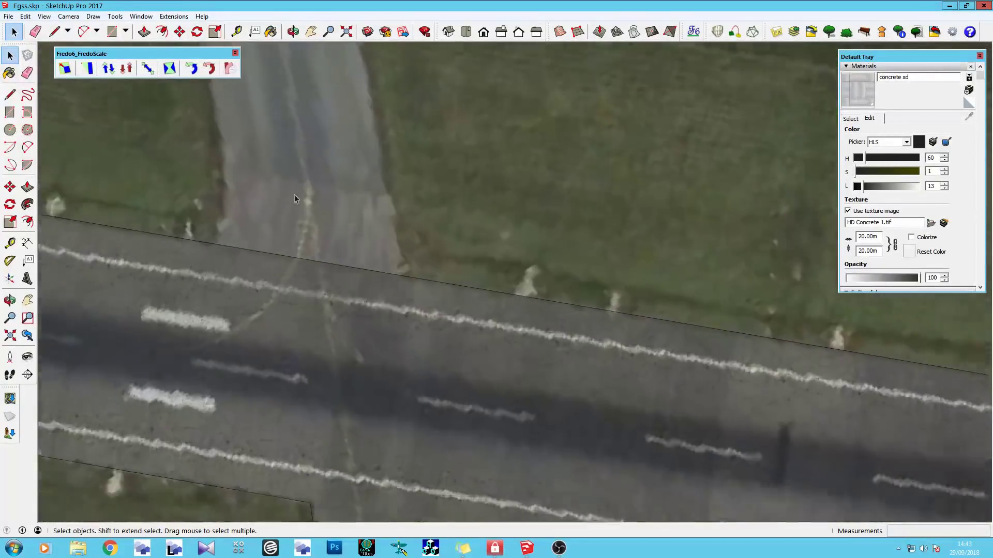
mouse_move(294, 198)
middle_mouse_down()
mouse_move(317, 170)
mouse_move(215, 122)
mouse_move(348, 184)
mouse_move(352, 176)
middle_mouse_up()
scroll(346, 160, "down", 12)
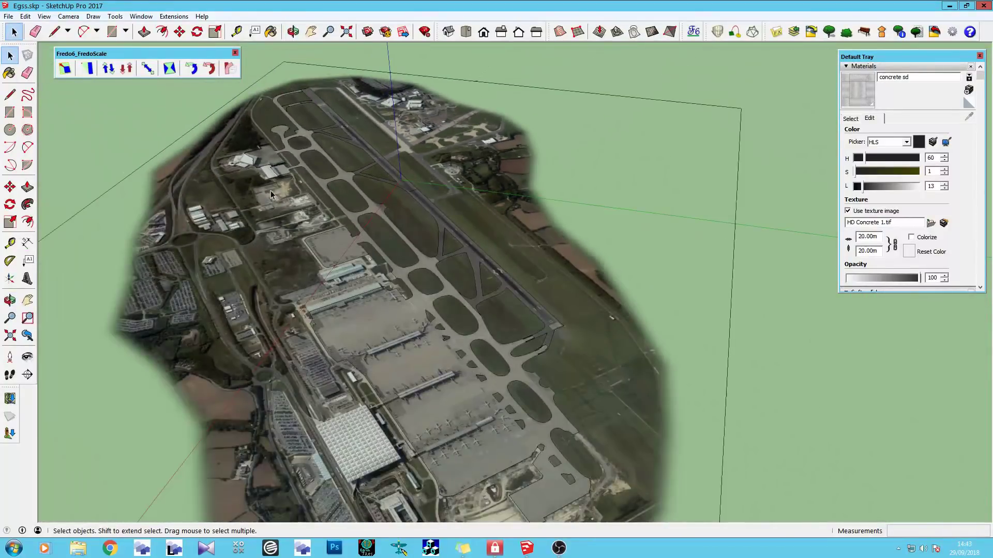
middle_click_drag(271, 190, 494, 397)
scroll(396, 216, "down", 4)
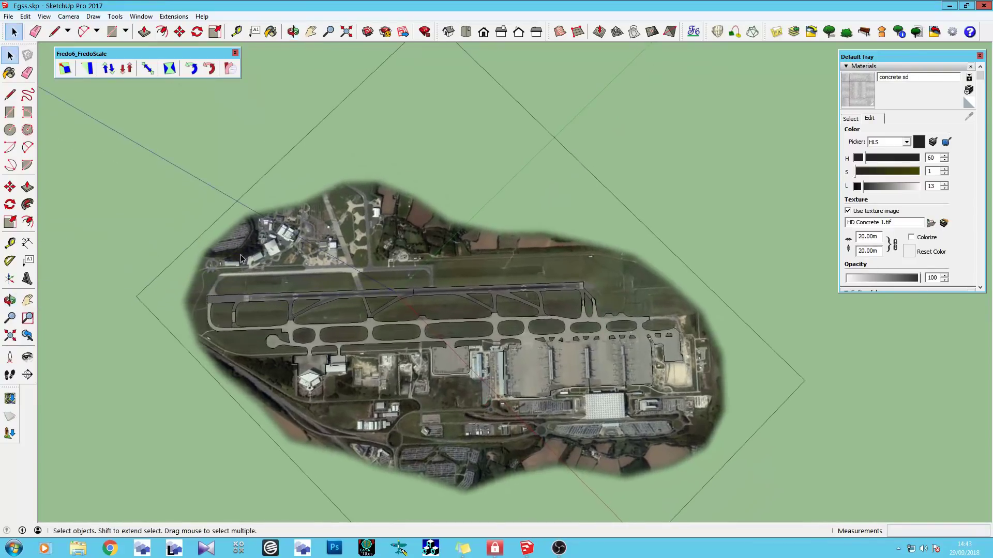
Examine the whole airport ground model and the concrete texture at a taxiway intersection beside the runway.
scroll(396, 142, "up", 3)
middle_click_drag(403, 217, 418, 292)
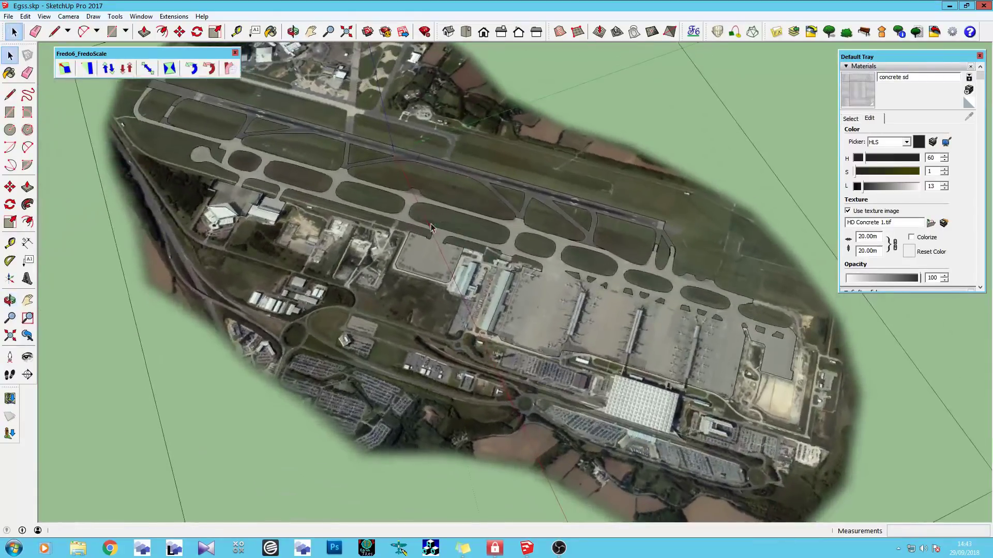
scroll(418, 291, "down", 3)
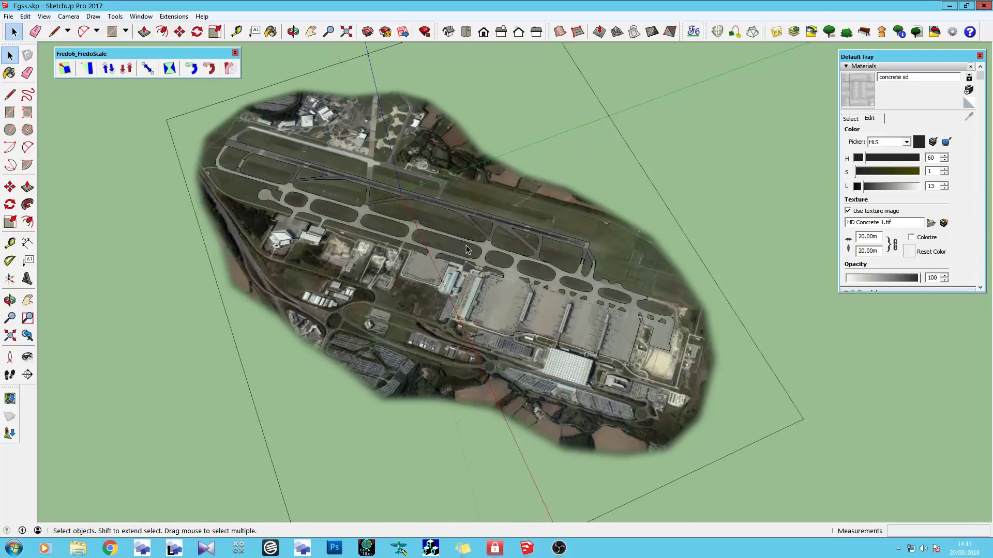
scroll(467, 250, "up", 10)
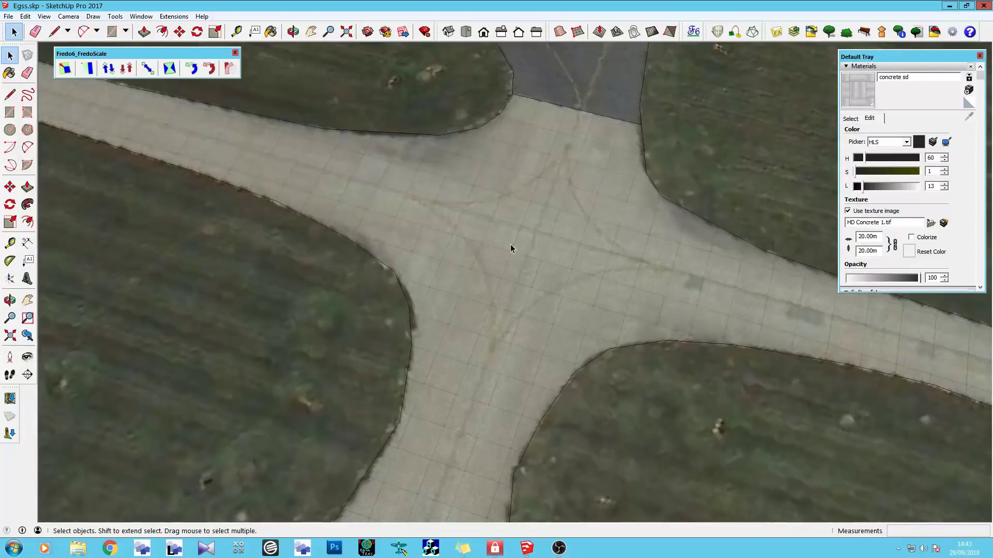
scroll(512, 244, "down", 8)
scroll(513, 244, "down", 5)
middle_click_drag(513, 244, 421, 226)
scroll(420, 225, "down", 2)
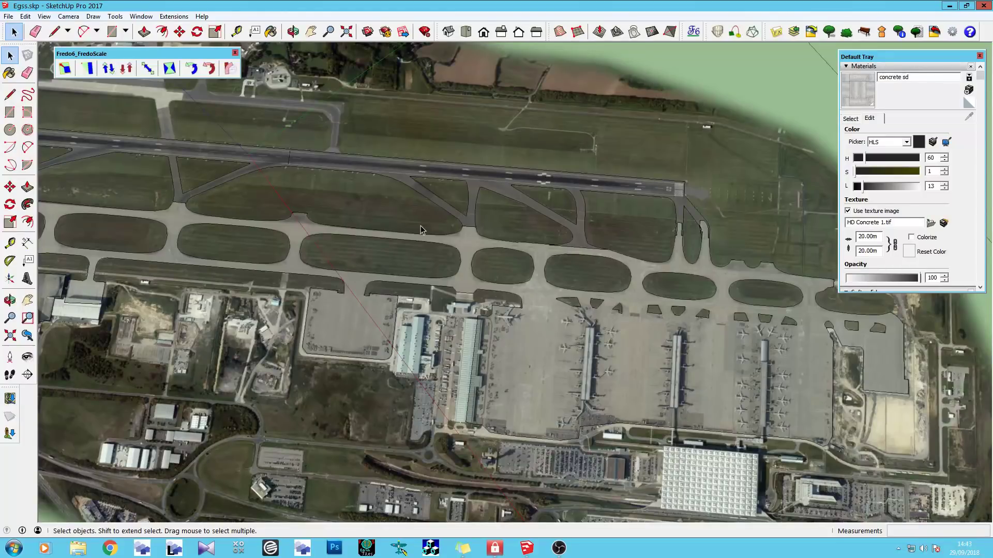
Highlight the ground geometry to review its outlines, and inspect the textured apron edge near the terminal piers up close.
left_click(412, 180)
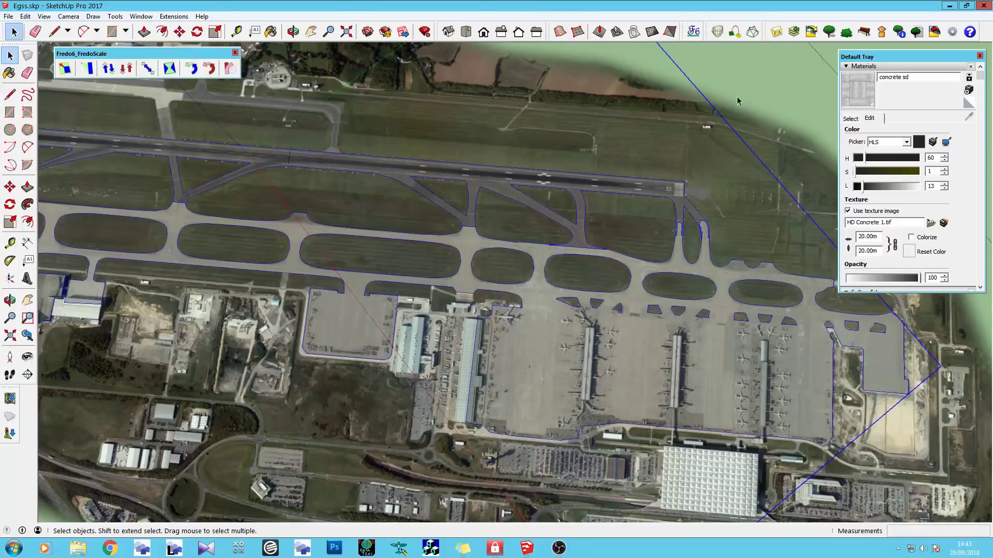
left_click(834, 54)
middle_click_drag(652, 228, 606, 267)
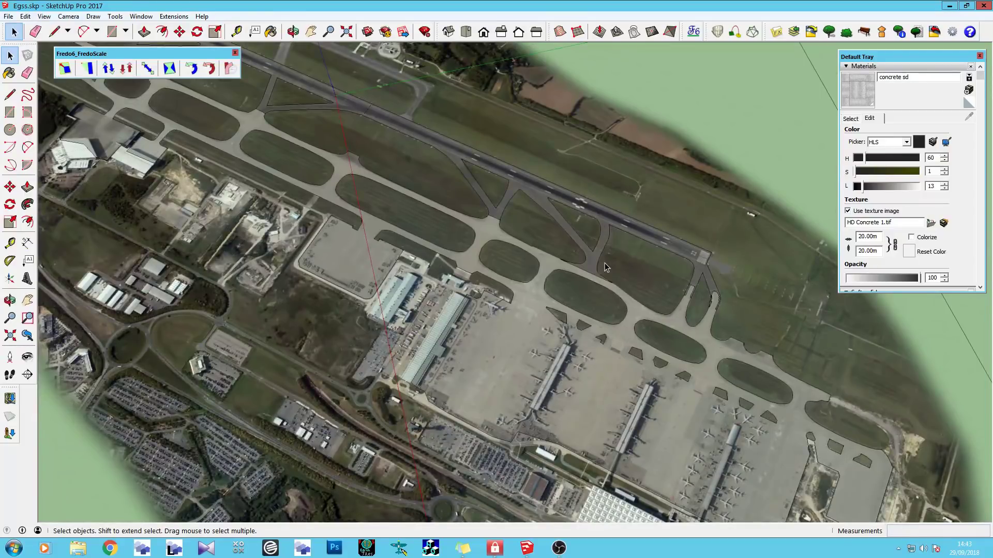
scroll(604, 263, "down", 3)
middle_click_drag(604, 262, 482, 246)
scroll(523, 284, "up", 5)
scroll(523, 282, "up", 10)
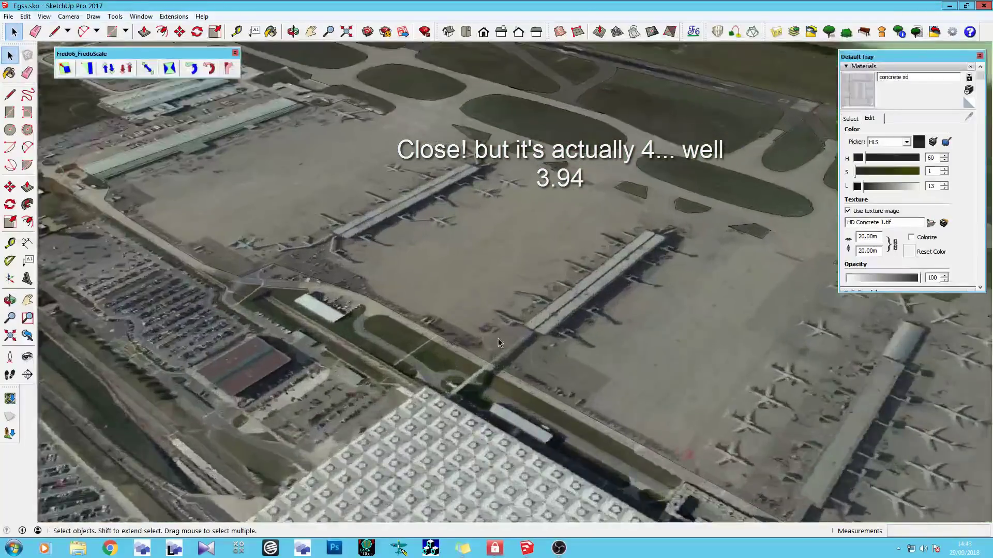
scroll(538, 283, "up", 2)
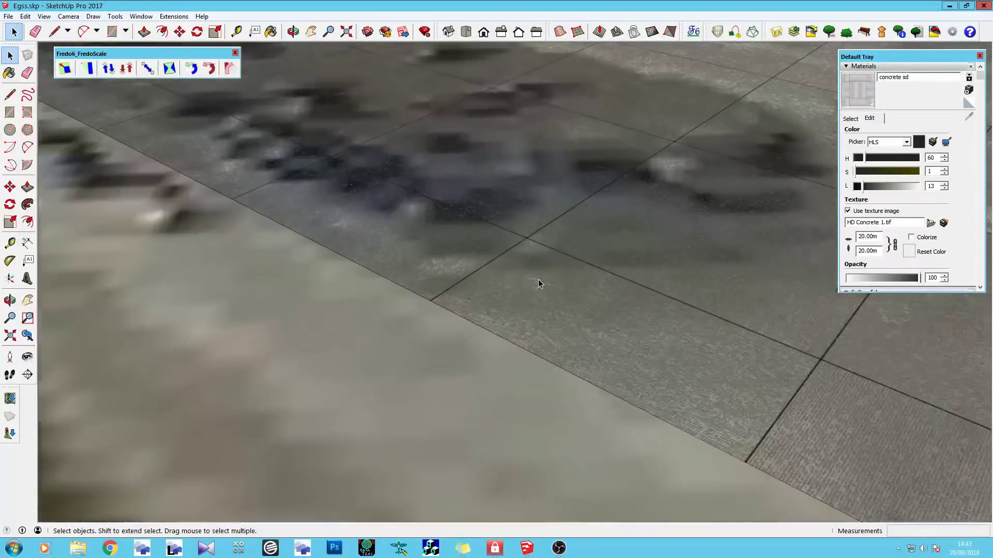
middle_click_drag(538, 283, 392, 243)
scroll(420, 278, "up", 3)
scroll(392, 191, "down", 5)
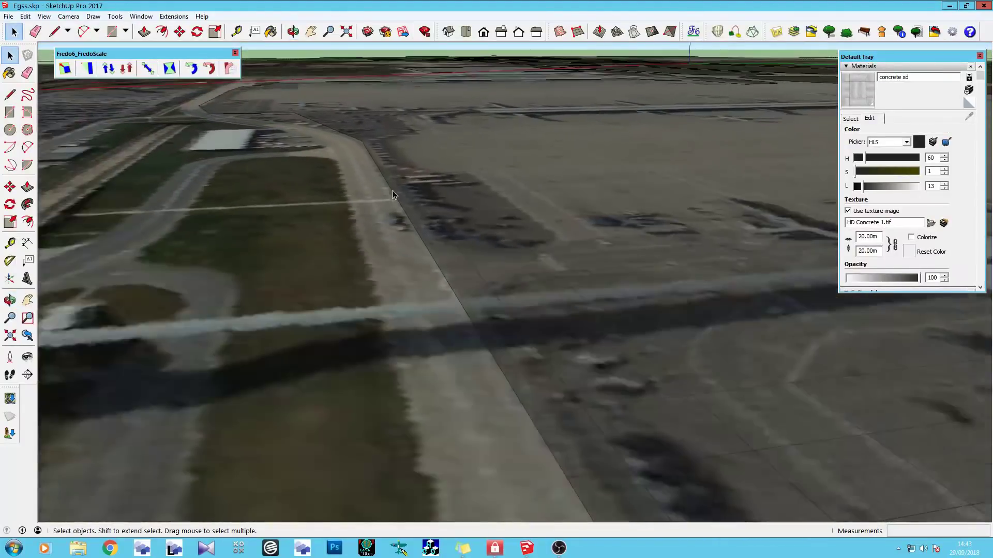
scroll(325, 192, "down", 6)
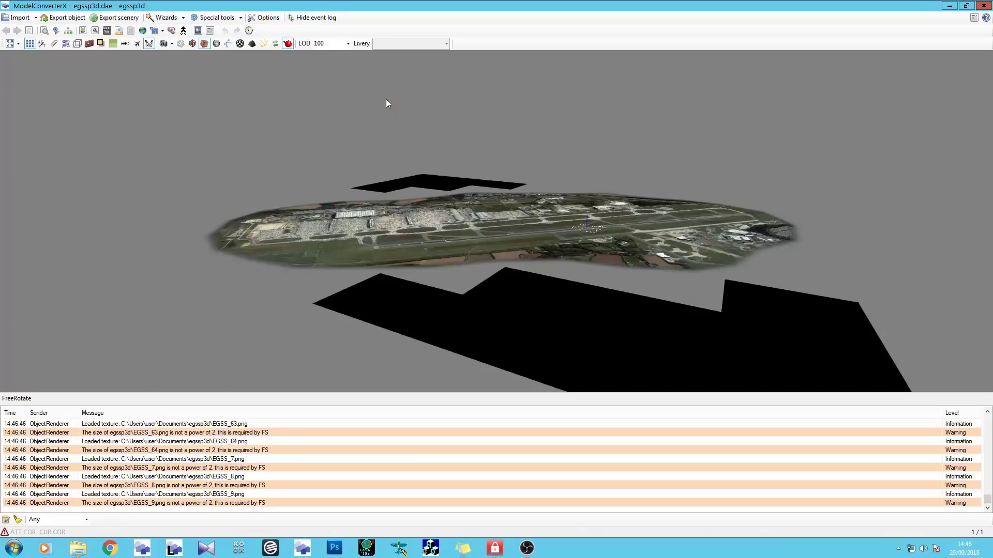
Switch to ModelConverterX and, with selected materials highlighted, remove the blank materials EGSS_1 and EGSS_13 from the egssp3d model.
left_click_drag(356, 291, 436, 248)
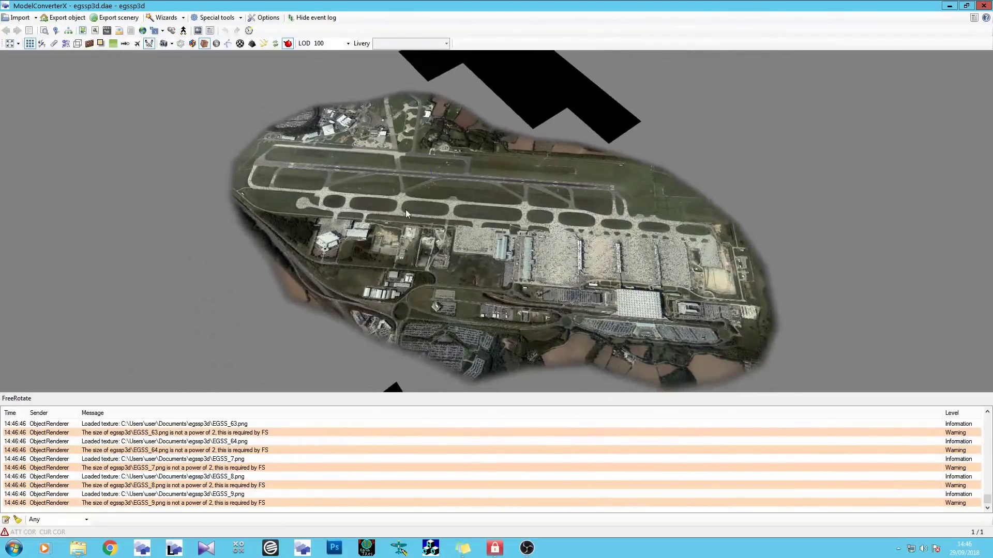
scroll(447, 191, "down", 3)
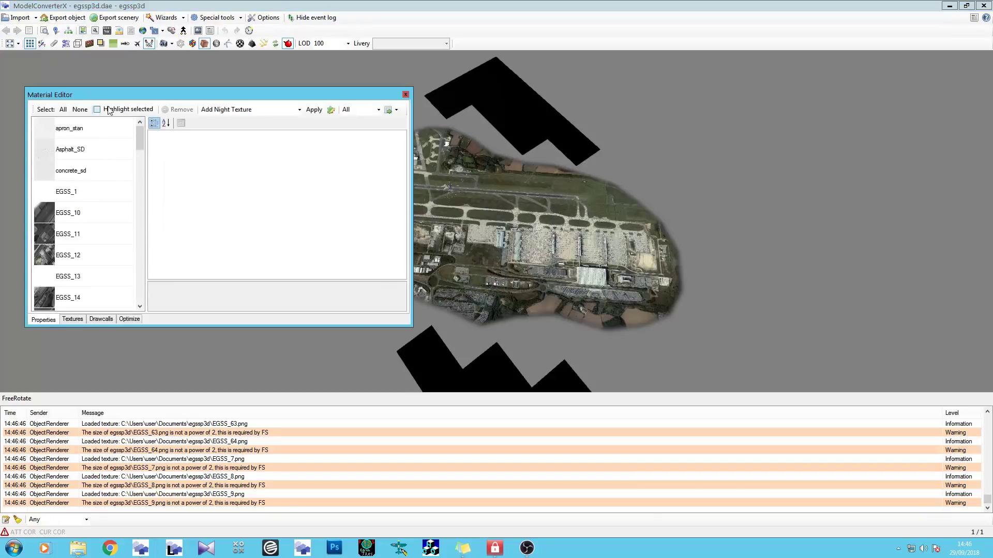
left_click(92, 191)
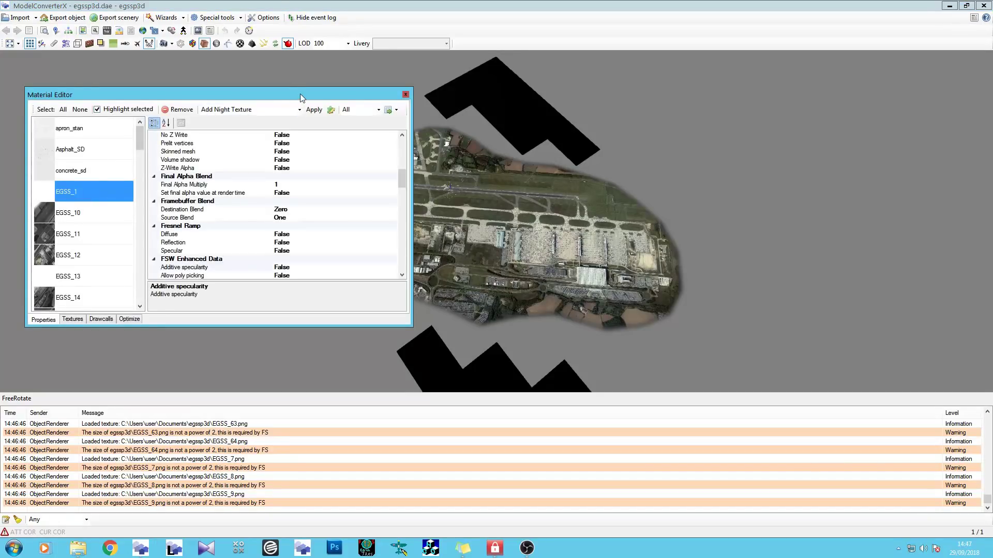
left_click_drag(300, 94, 243, 86)
left_click_drag(454, 222, 418, 187)
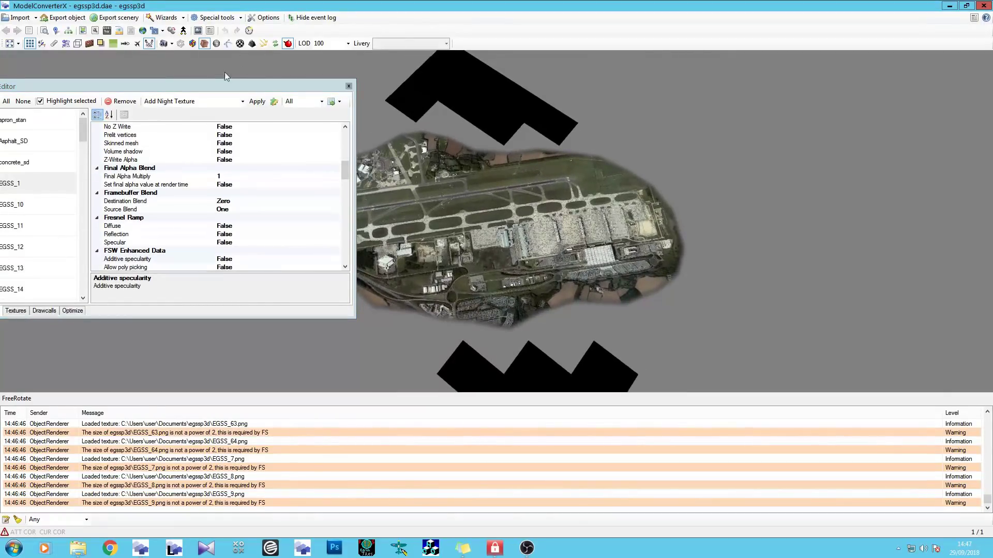
left_click_drag(372, 141, 391, 161)
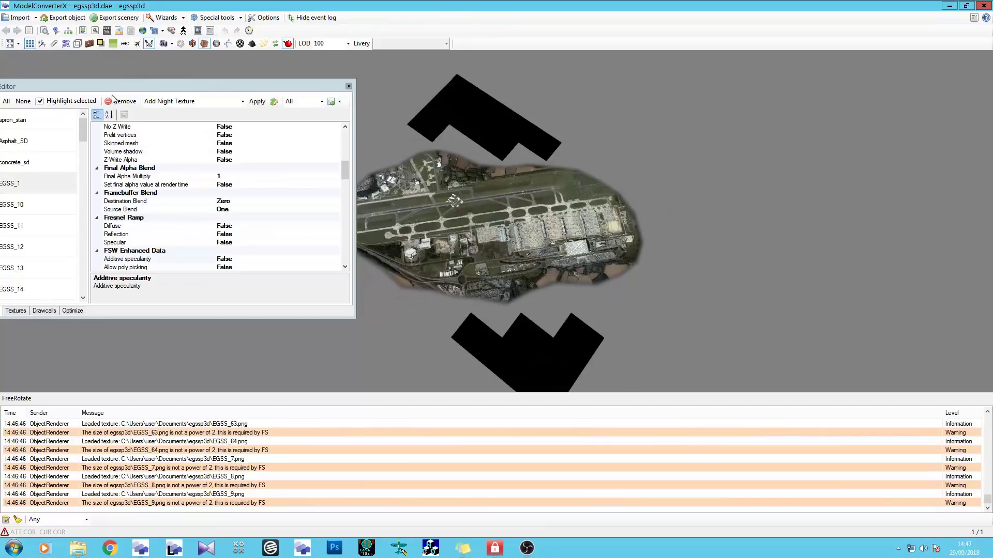
left_click_drag(110, 89, 175, 79)
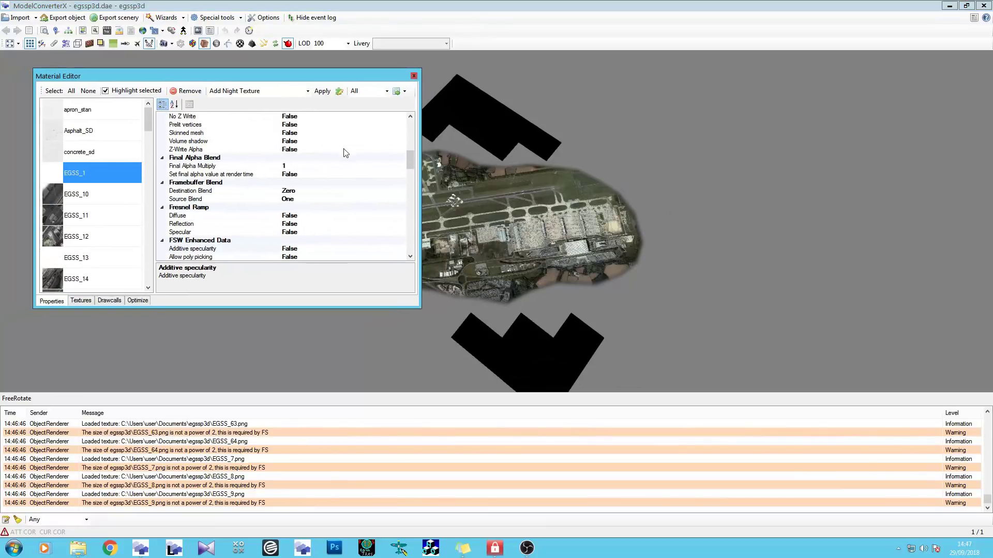
left_click(190, 92)
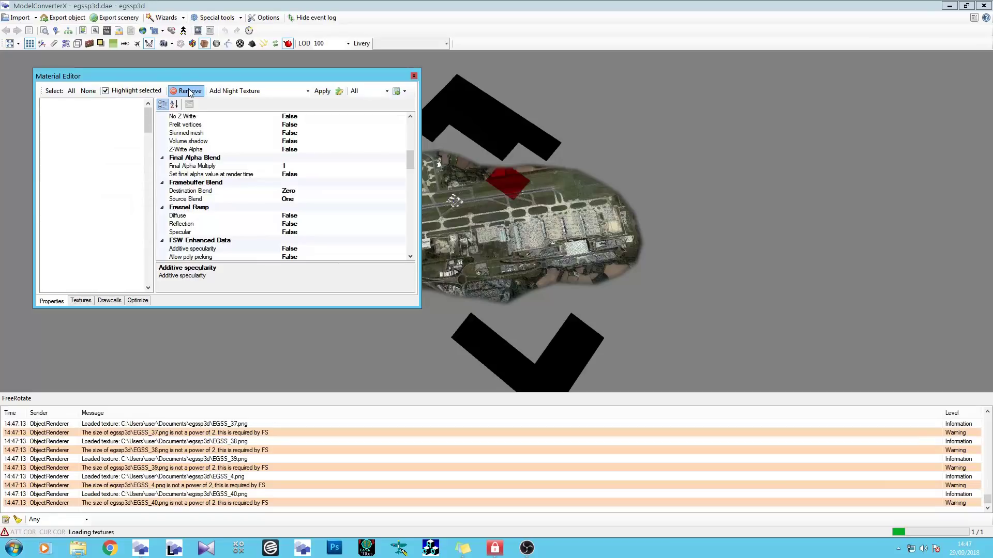
left_click(91, 236)
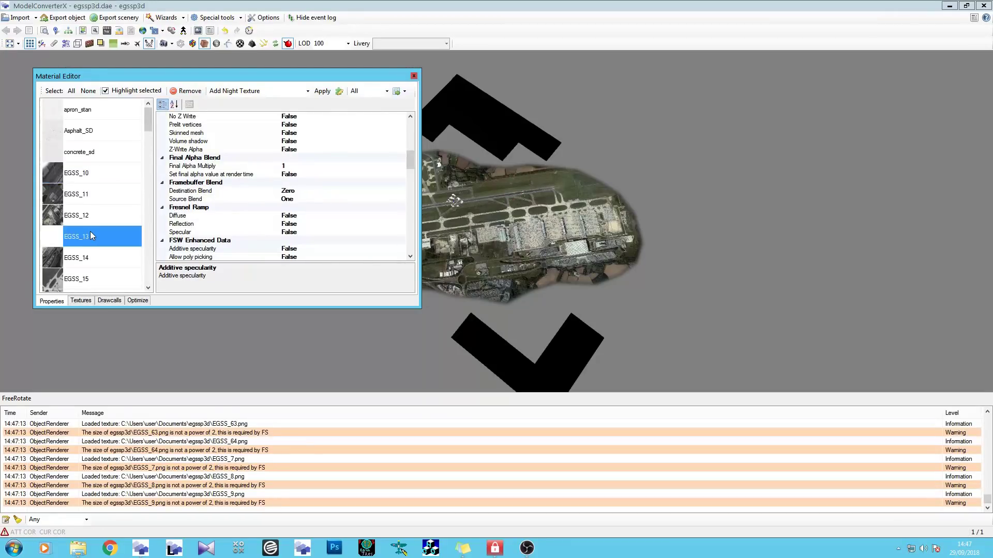
left_click(187, 91)
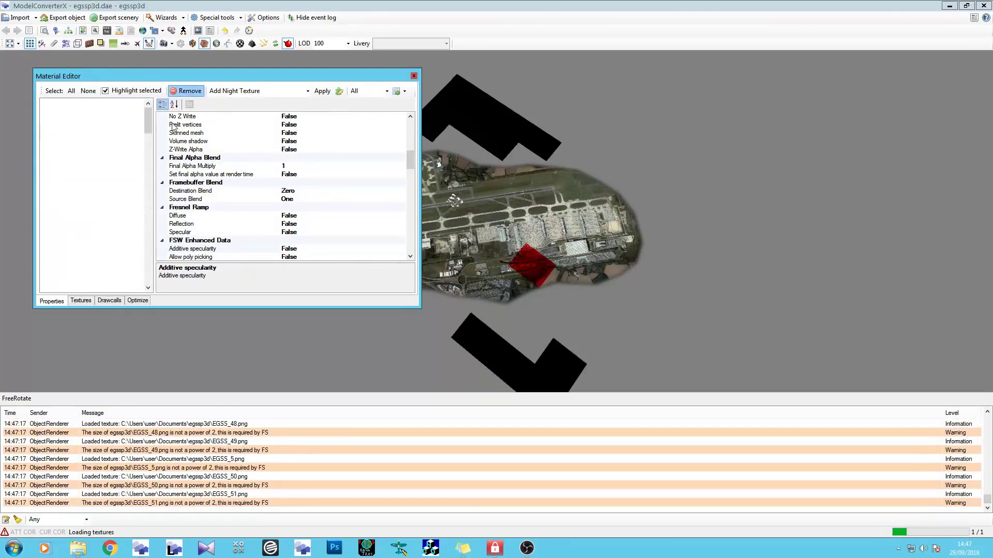
Locate the blank EGSS_18 material on the model in wireframe, restore the textured view and remove that material.
scroll(150, 133, "down", 3)
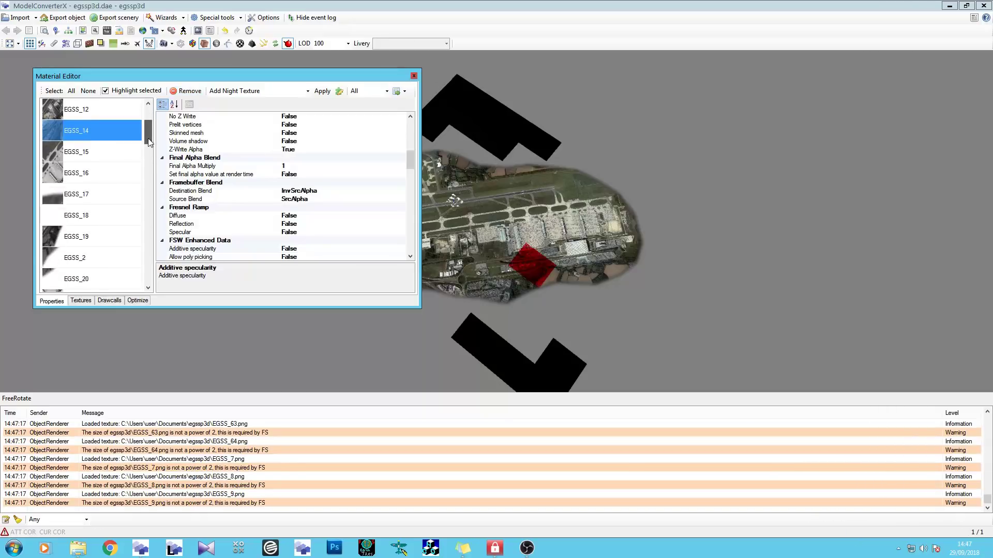
left_click(83, 217)
left_click_drag(653, 203, 215, 217)
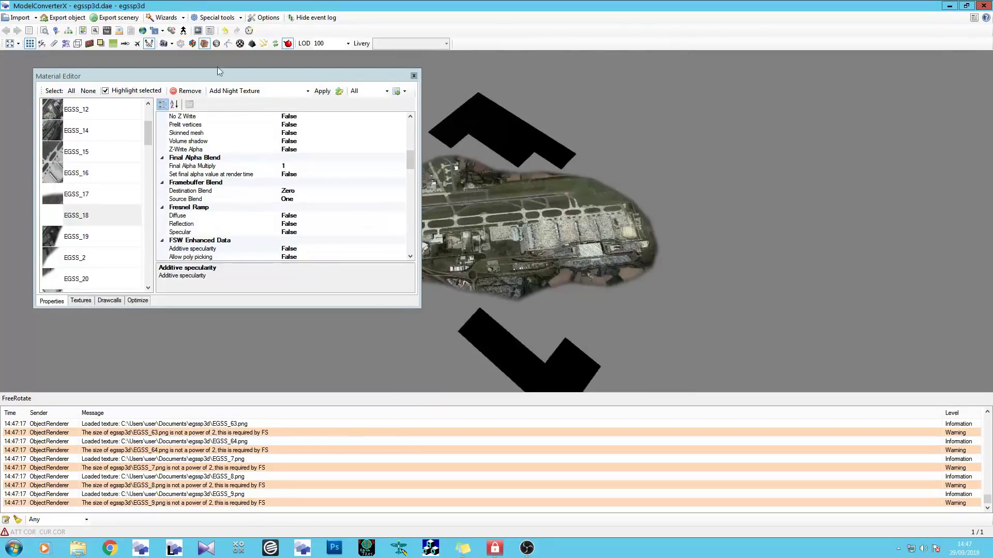
left_click(180, 43)
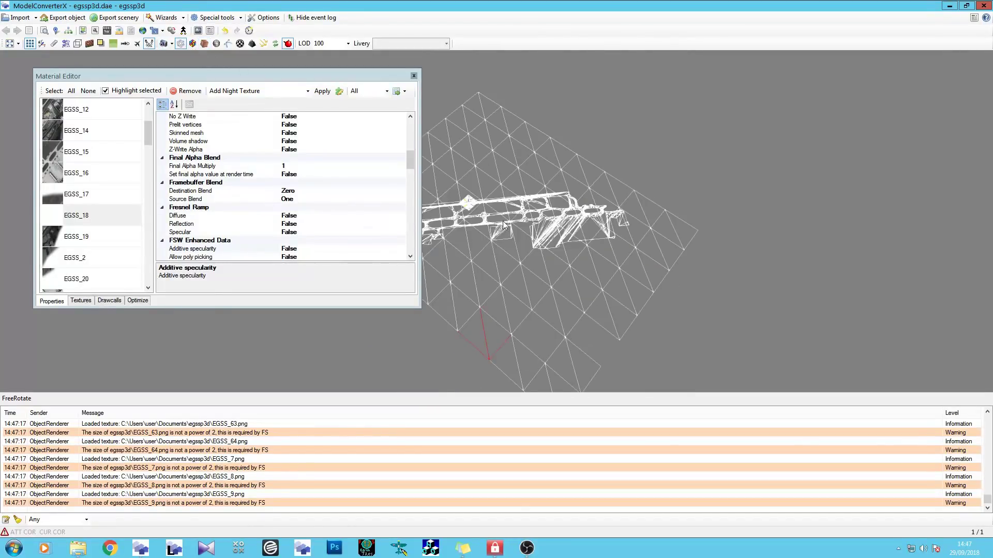
left_click_drag(505, 225, 259, 217)
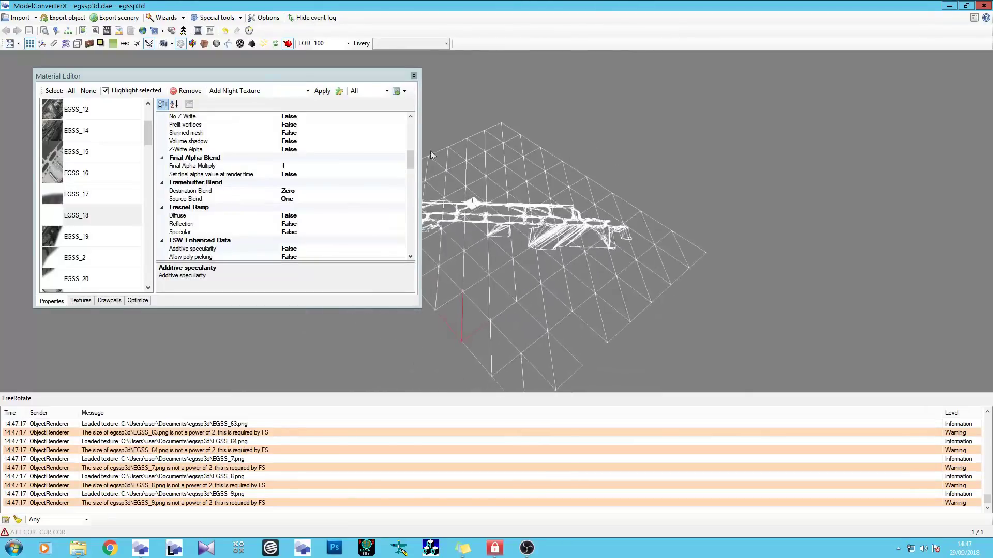
left_click(204, 44)
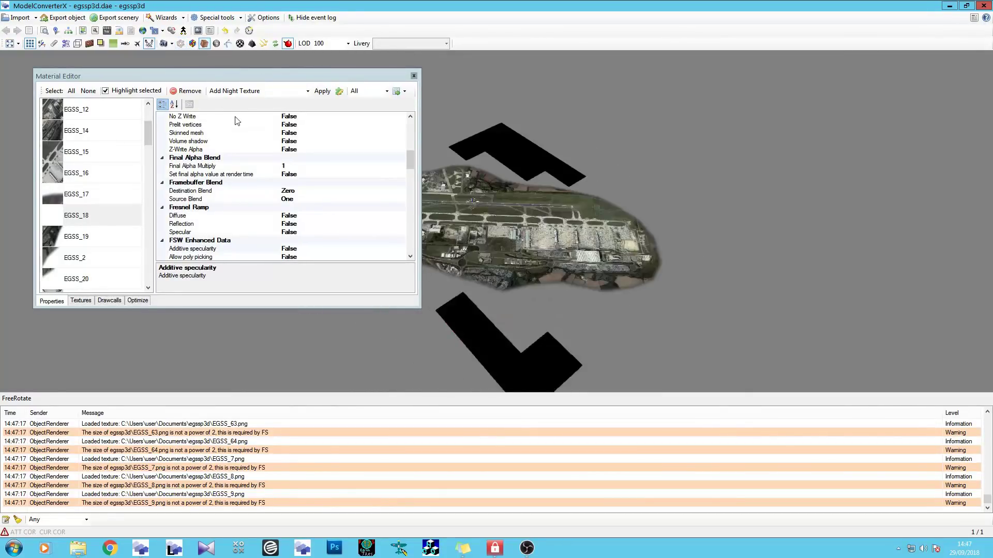
left_click(186, 91)
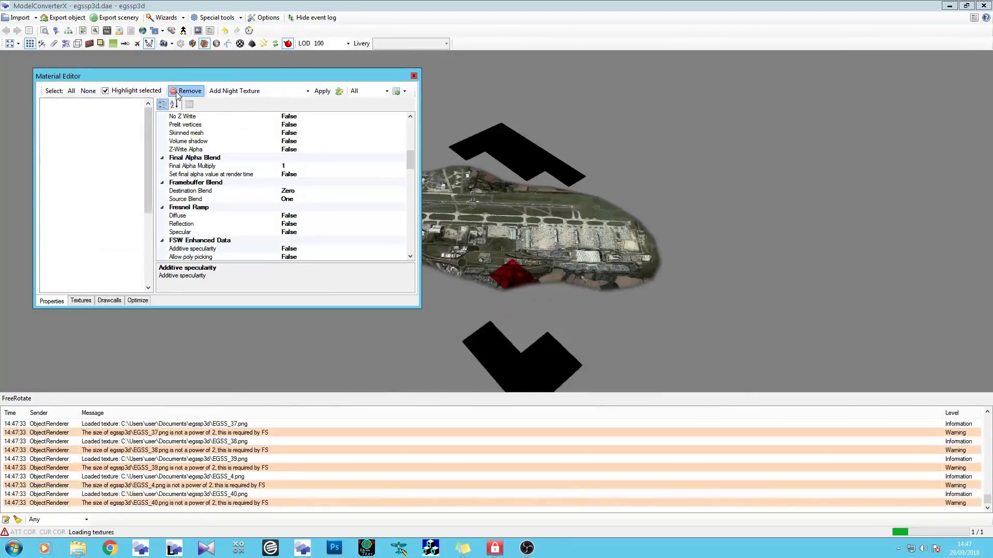
Remove the EGSS_28 and EGSS_3 materials from the model.
left_click_drag(149, 117, 147, 157)
left_click(99, 236)
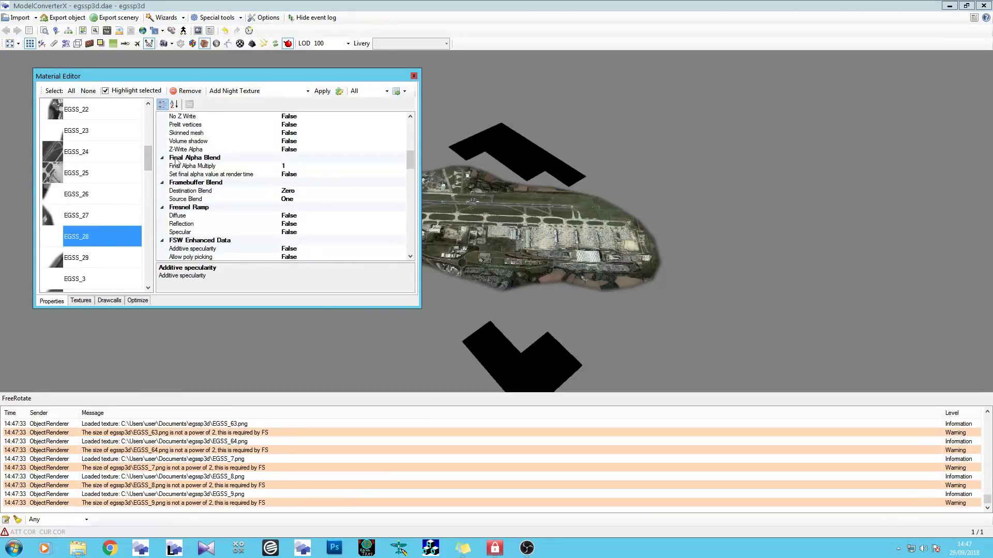
left_click(186, 94)
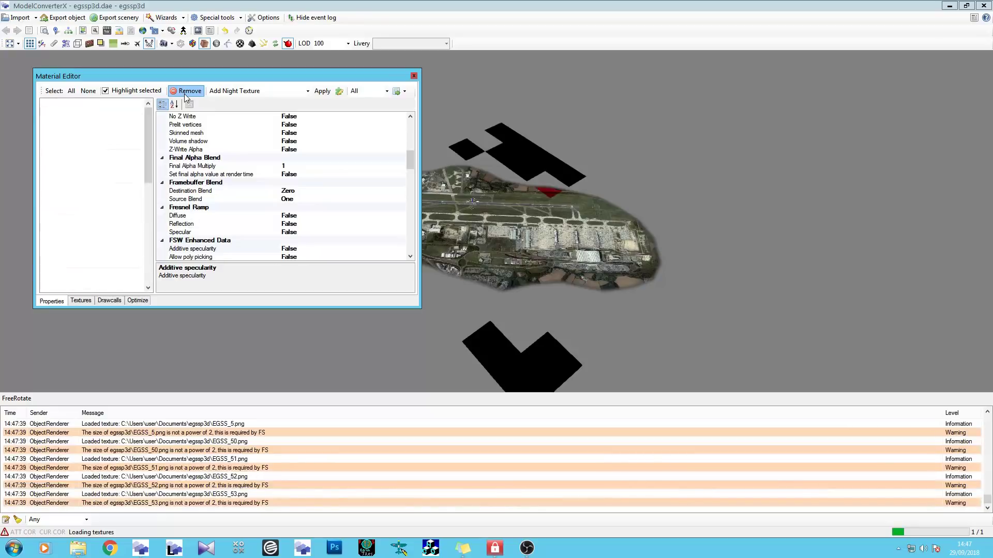
left_click_drag(149, 139, 149, 182)
left_click(91, 181)
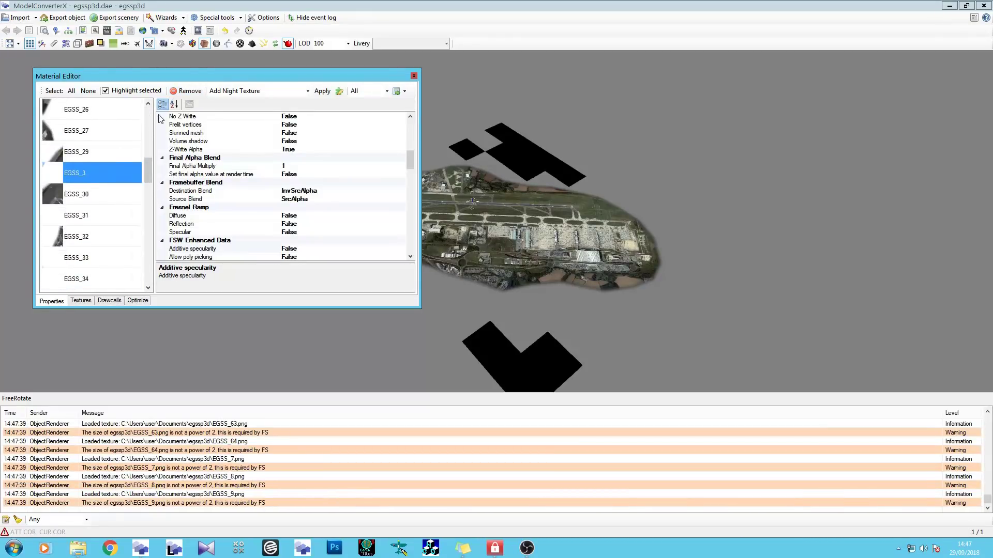
left_click(180, 94)
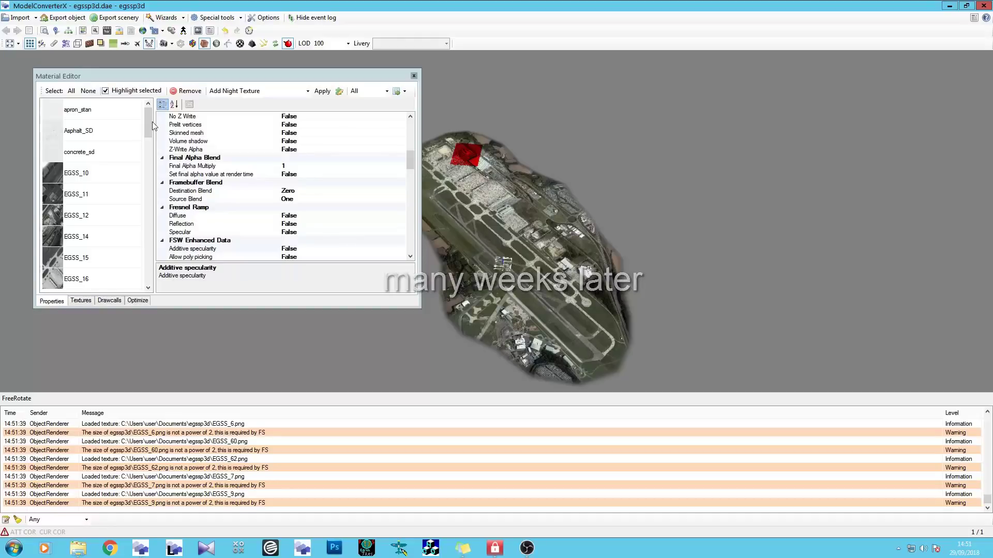
Check the cleaned ground model from several angles and bring up the list of its textures.
left_click_drag(464, 231, 617, 232)
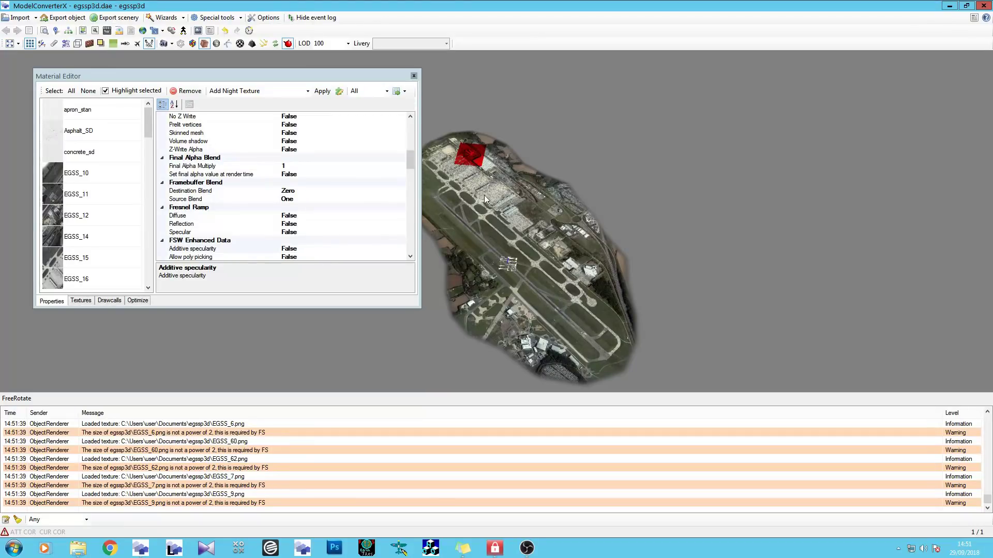
left_click_drag(484, 195, 517, 233)
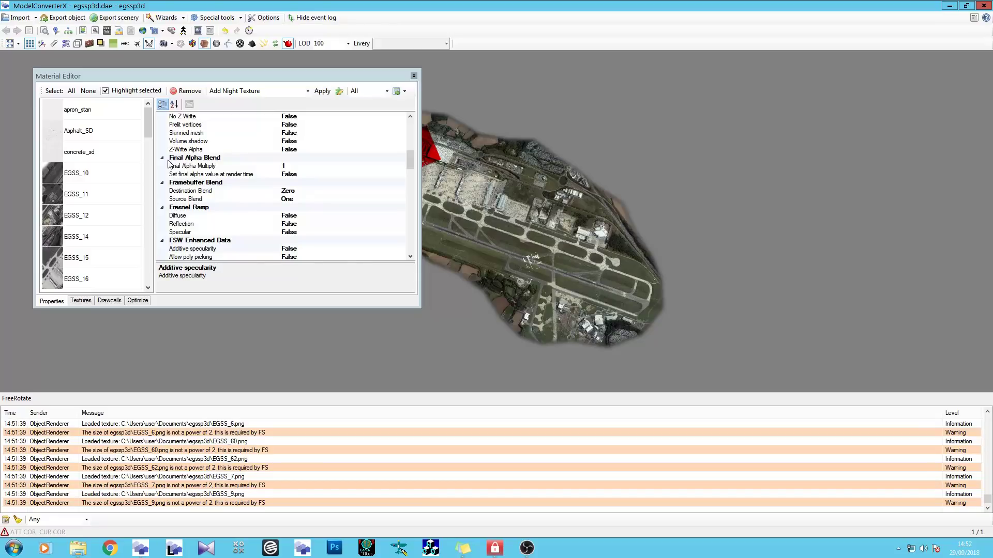
left_click(88, 300)
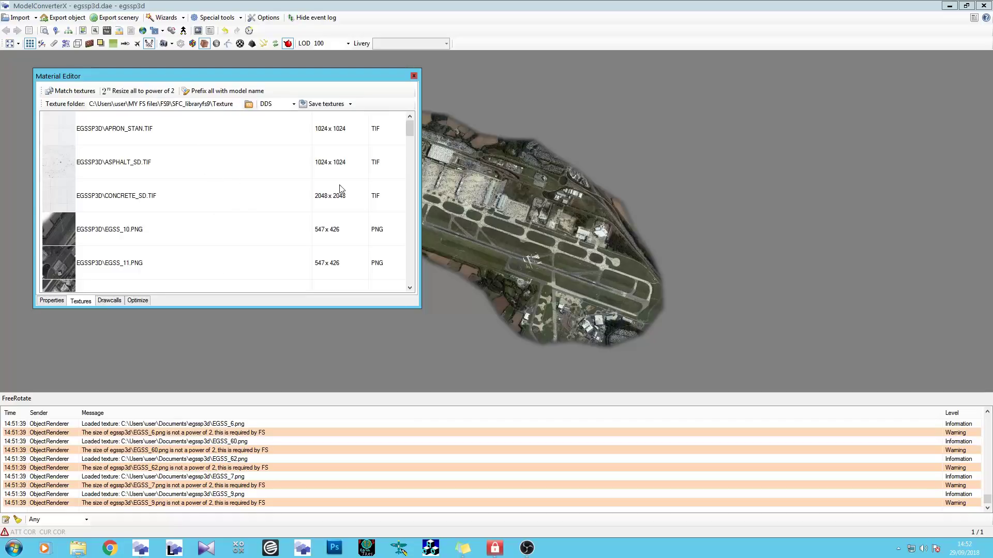
Switch to File Explorer, create a folder named Stansted inside P3D in the Flight Simulator library, and open it.
left_click(78, 548)
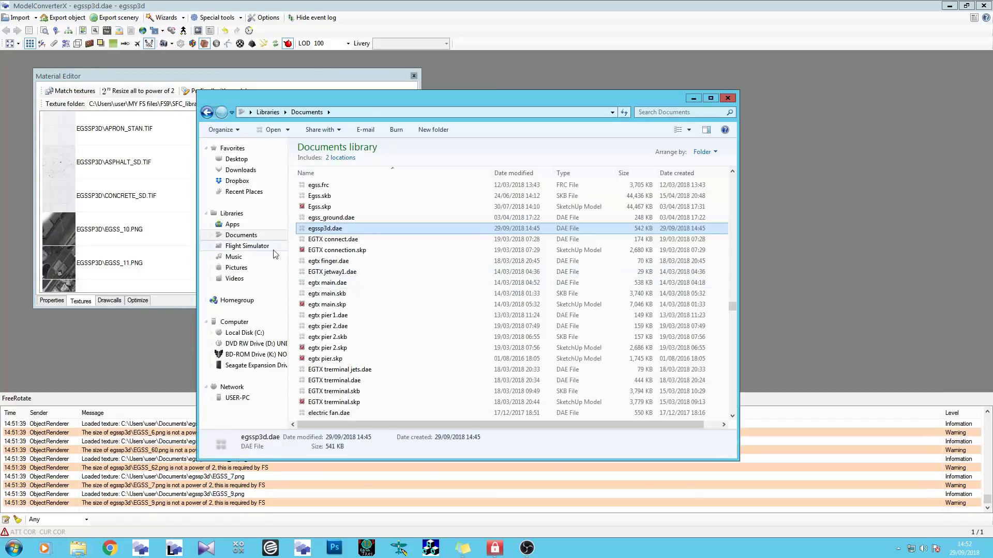
left_click(253, 246)
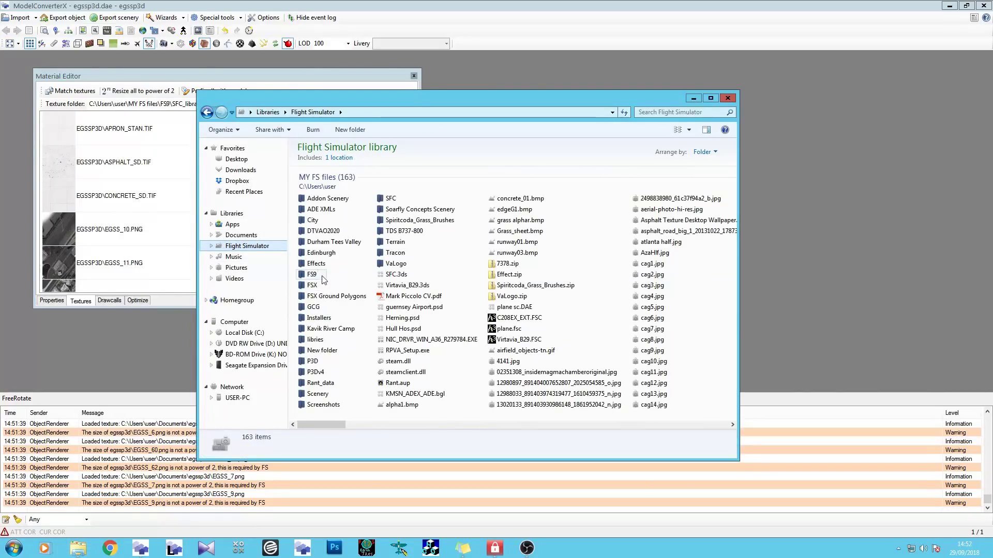
double_click(313, 362)
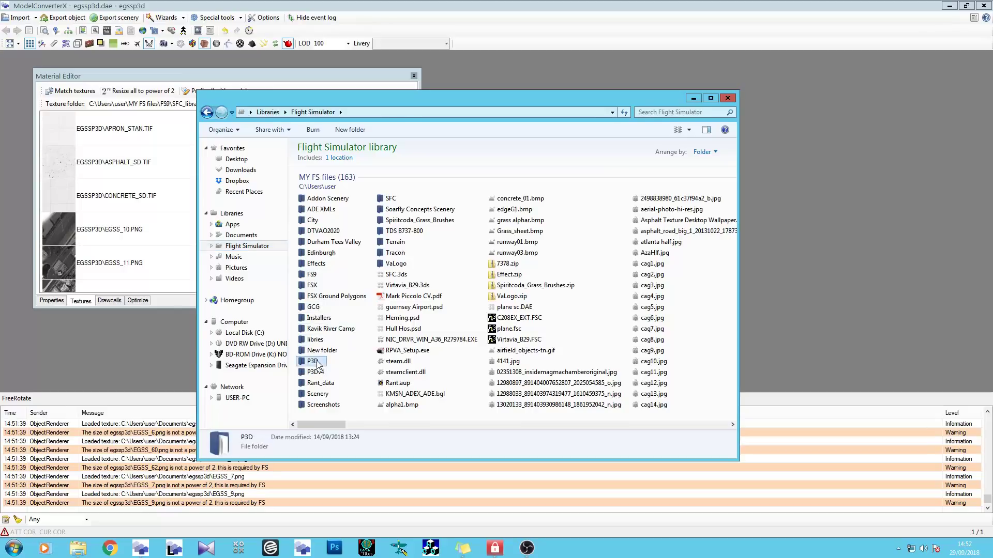
right_click(443, 340)
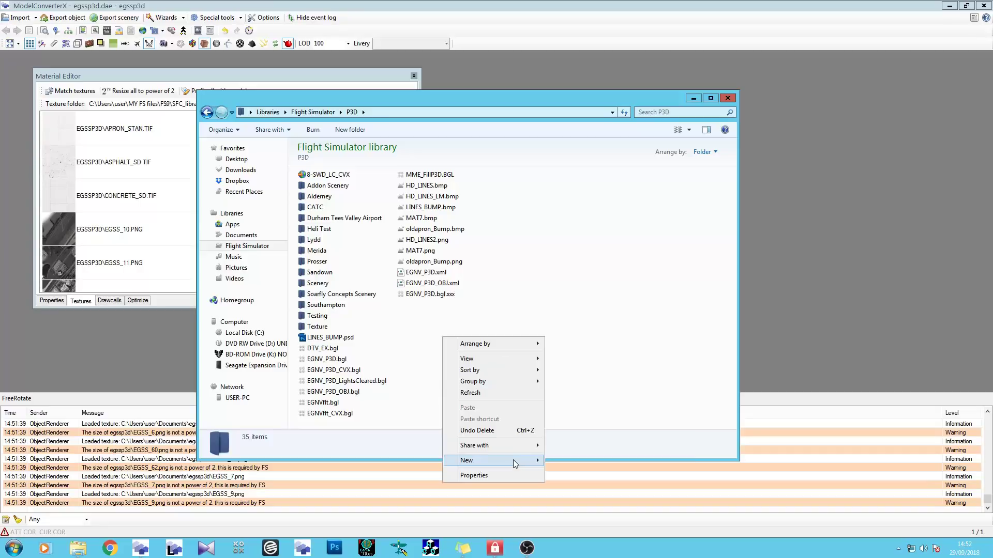
mouse_move(515, 458)
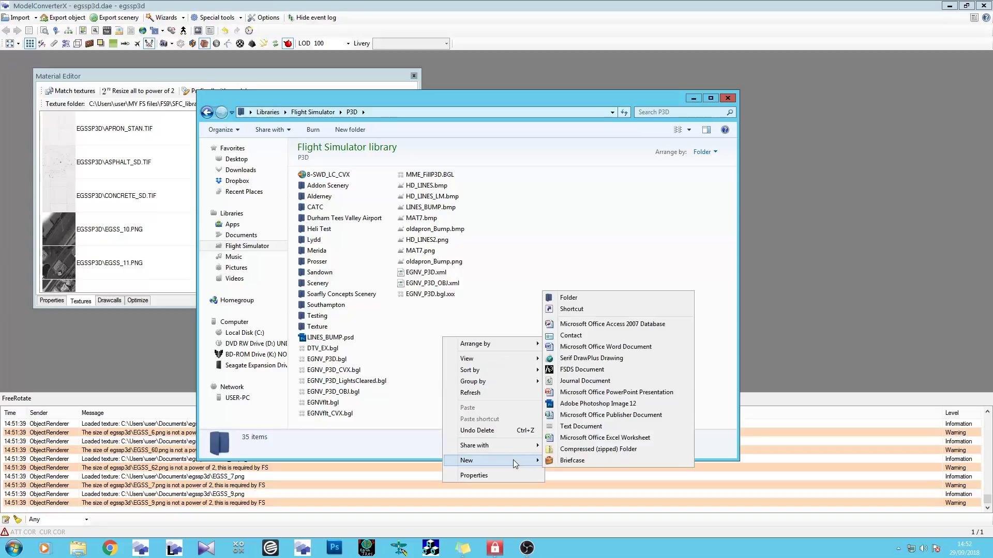
left_click(614, 299)
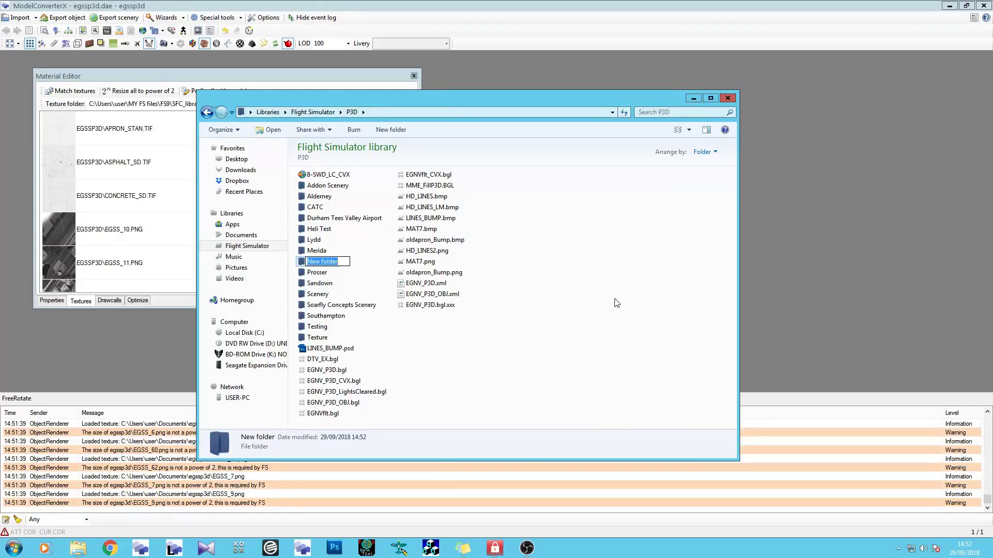
type("Stansted")
left_click(617, 303)
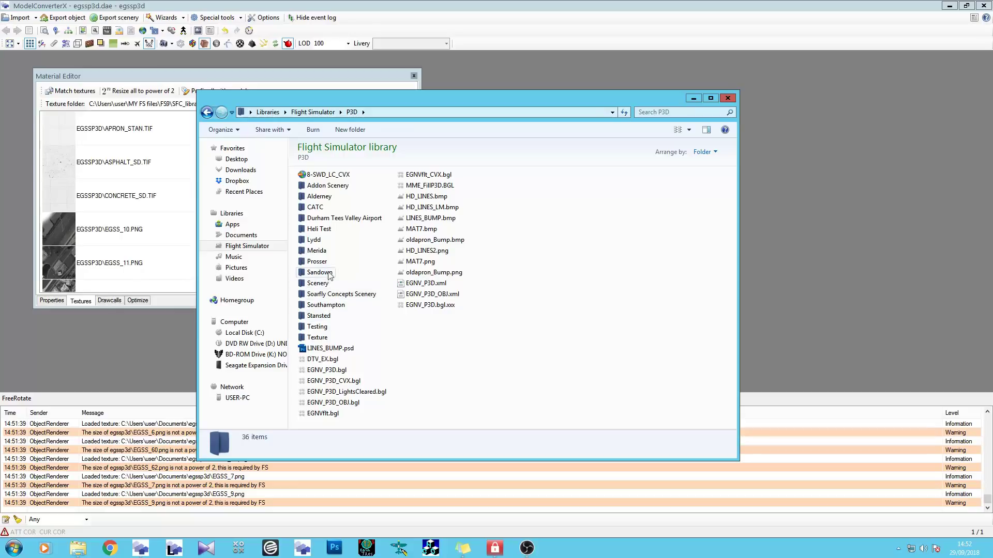
double_click(319, 316)
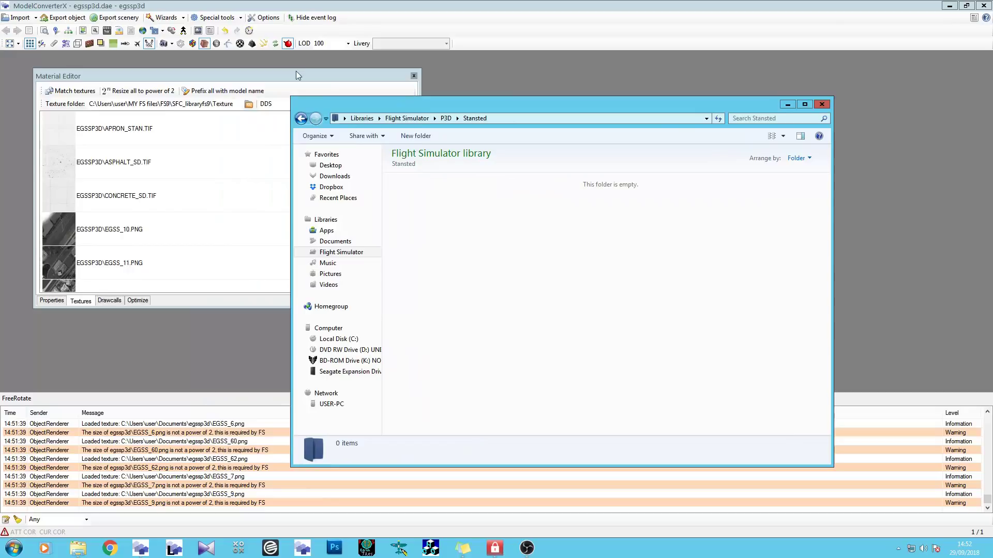
Return to ModelConverterX and set the texture save format to DXTBMP.
left_click(295, 71)
left_click(294, 104)
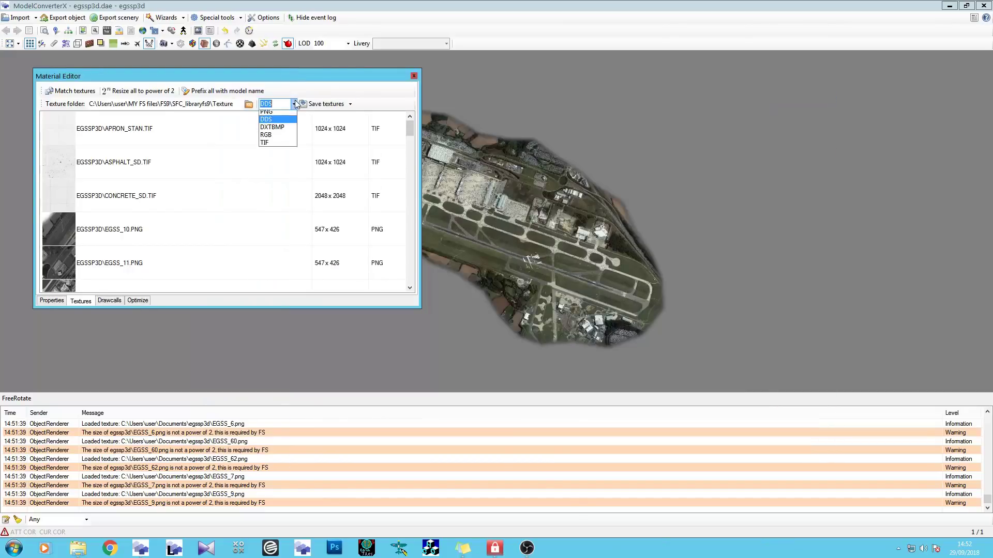
left_click(279, 147)
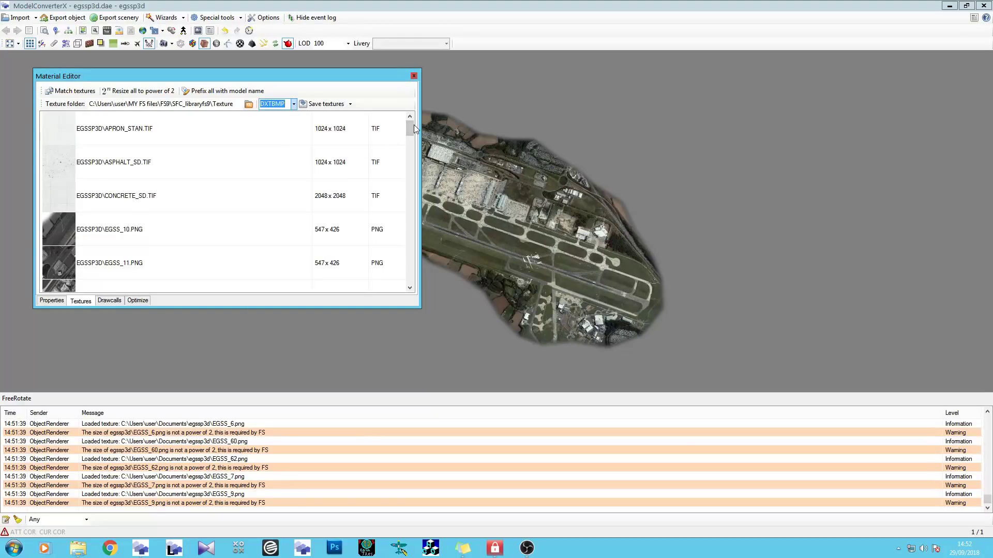
Look at the available resize options for the EGSS_10.PNG texture without applying one.
right_click(269, 226)
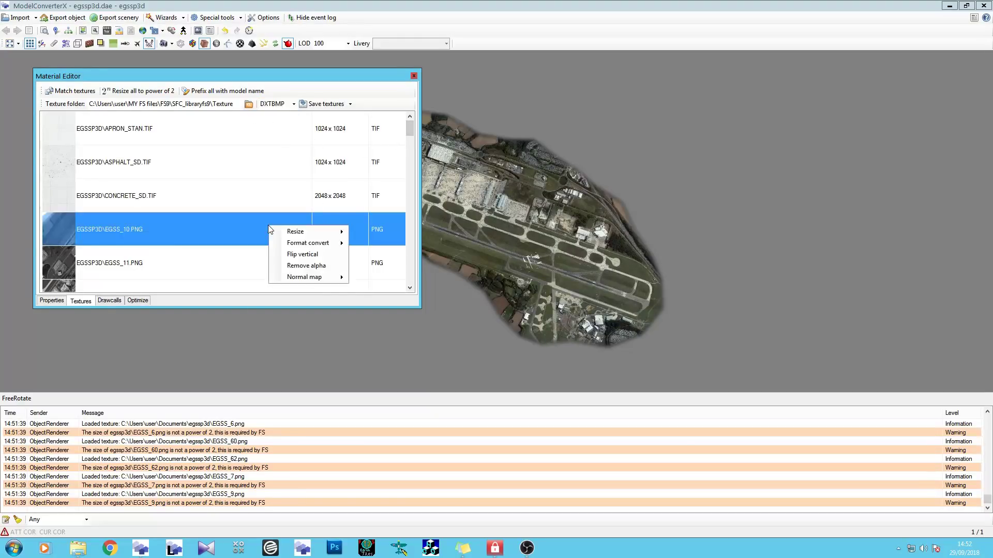
mouse_move(300, 232)
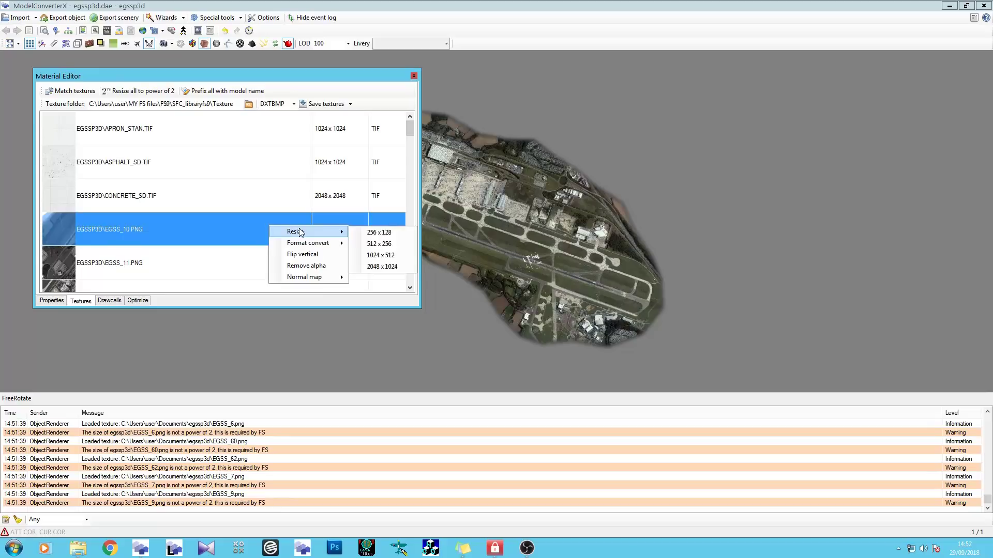
left_click(332, 69)
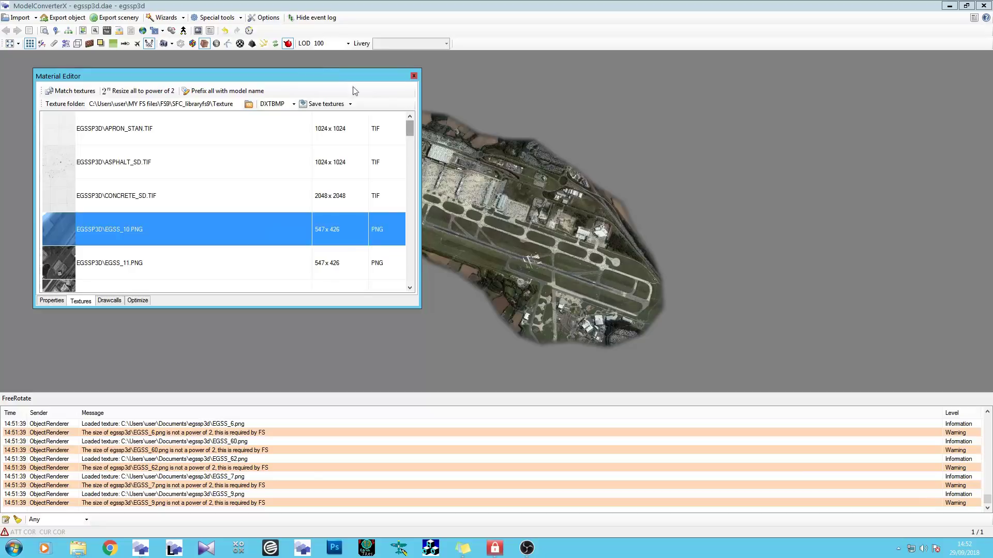
Start choosing a new texture folder and locate the Stansted folder under P3D.
left_click(249, 104)
left_click_drag(569, 261, 569, 269)
left_click(441, 268)
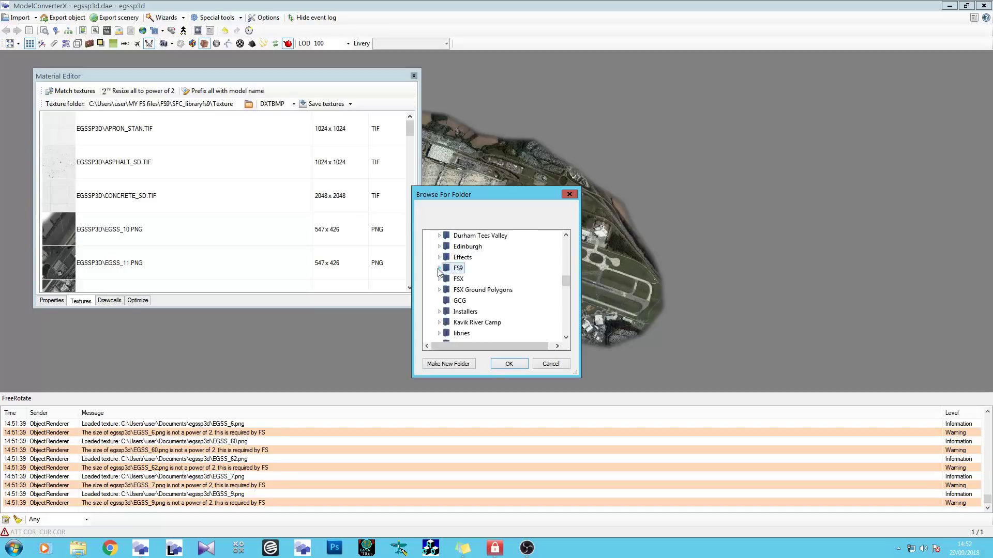
scroll(488, 308, "down", 1)
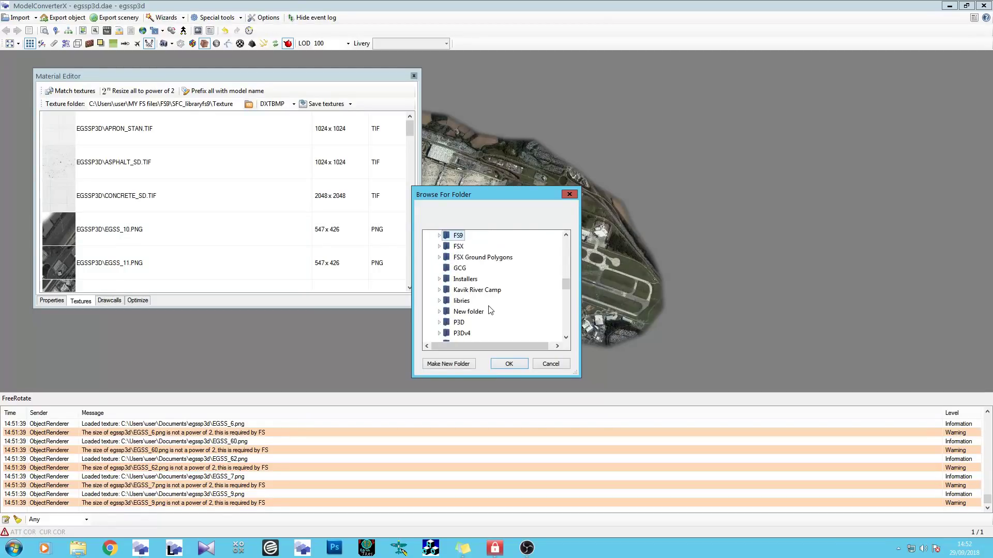
left_click(439, 322)
scroll(465, 320, "down", 1)
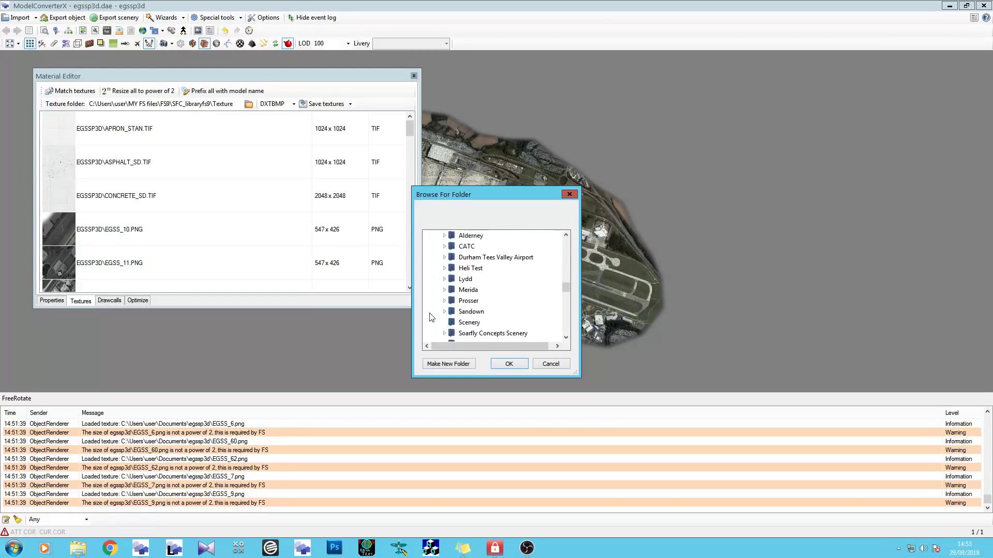
scroll(458, 323, "down", 1)
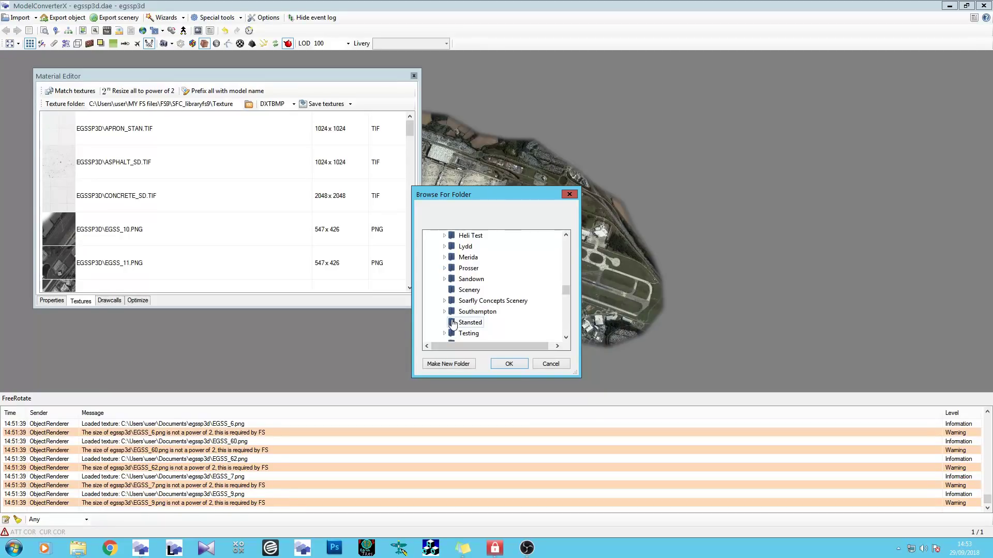
left_click(453, 324)
Switch to File Explorer and create the subfolders Texture and Scenery inside the Stansted folder.
left_click(78, 549)
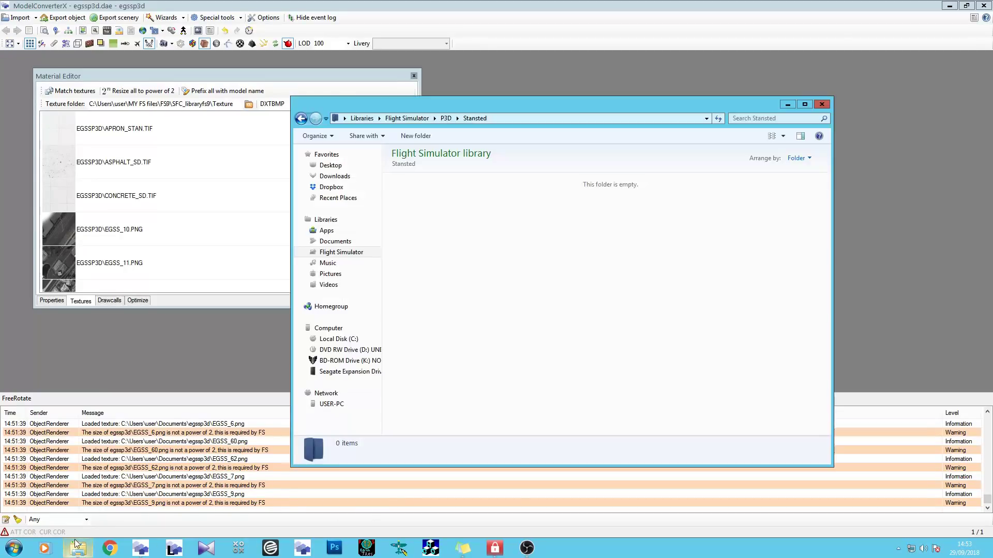
left_click(421, 137)
type("T")
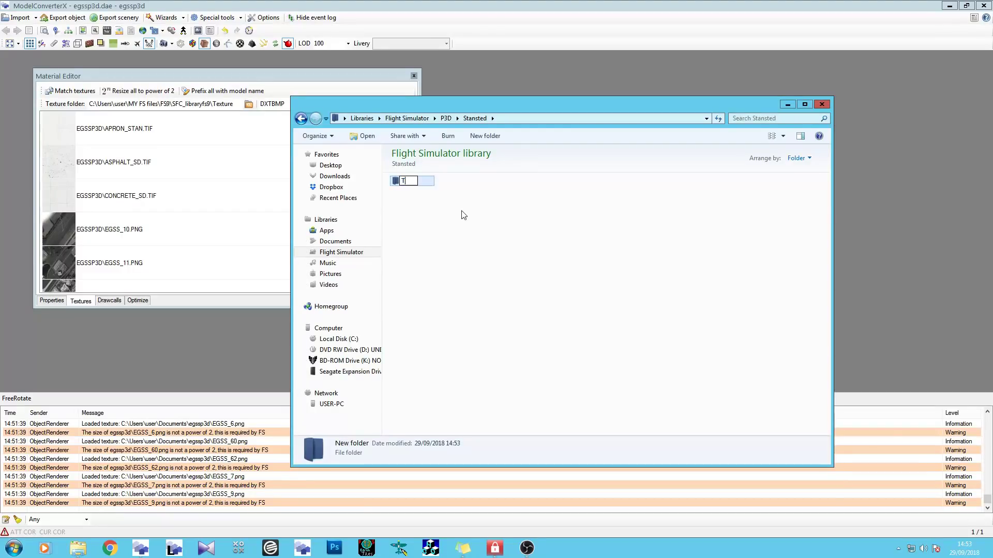
type("exture")
key("Return")
left_click(472, 136)
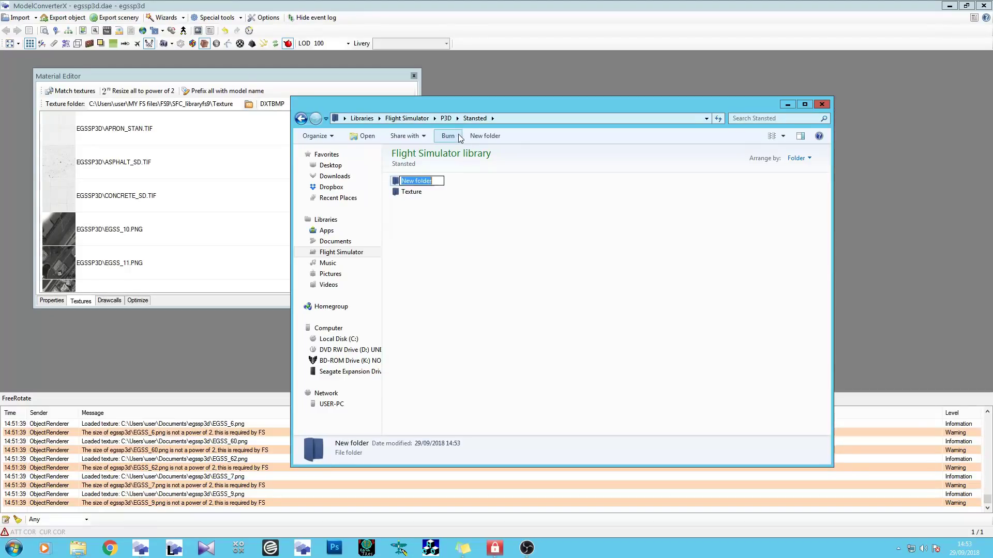
type("Scenery")
key("Return")
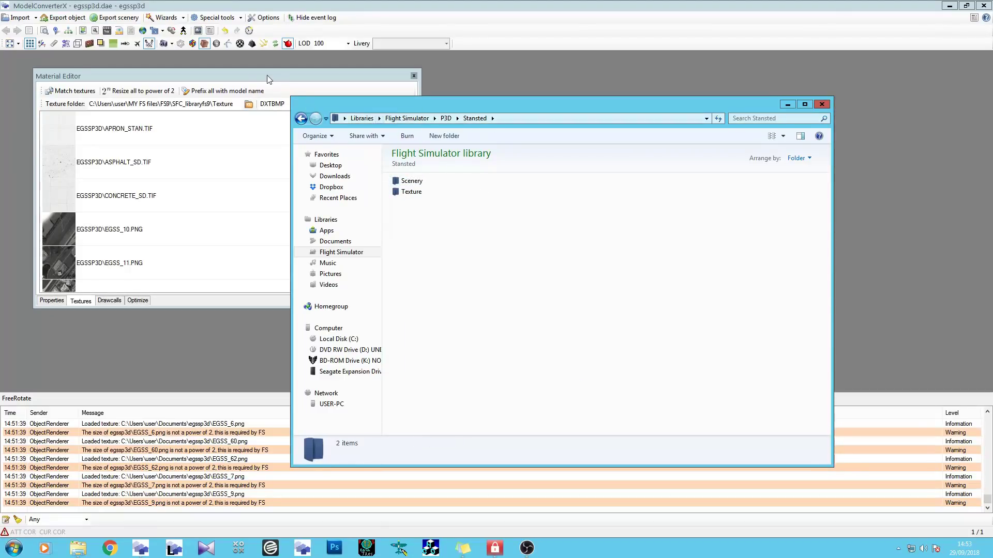
Back in ModelConverterX, set the texture folder to P3D\Stansted\Texture, save the textures there, and close the material editor.
left_click(273, 85)
left_click(445, 322)
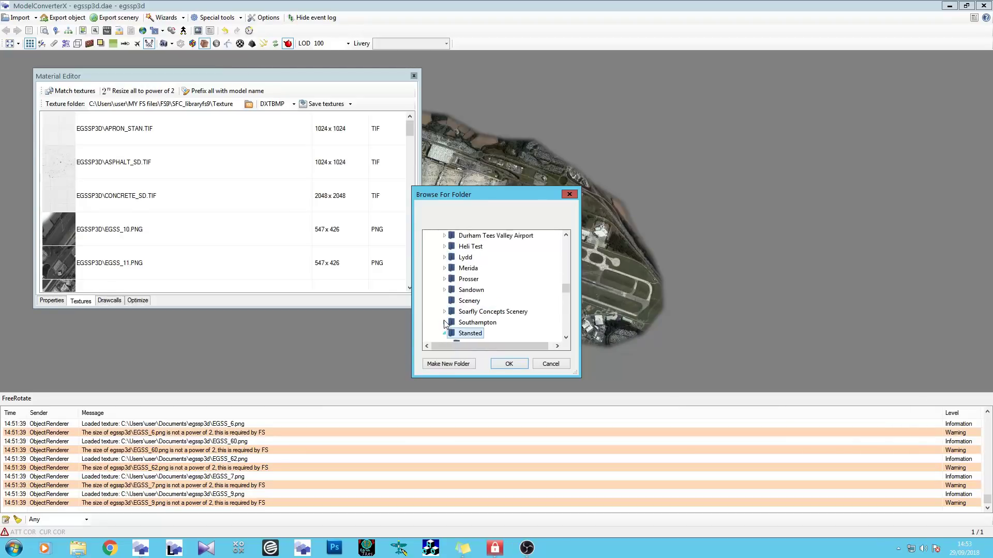
scroll(519, 322, "down", 1)
left_click(481, 322)
left_click(508, 364)
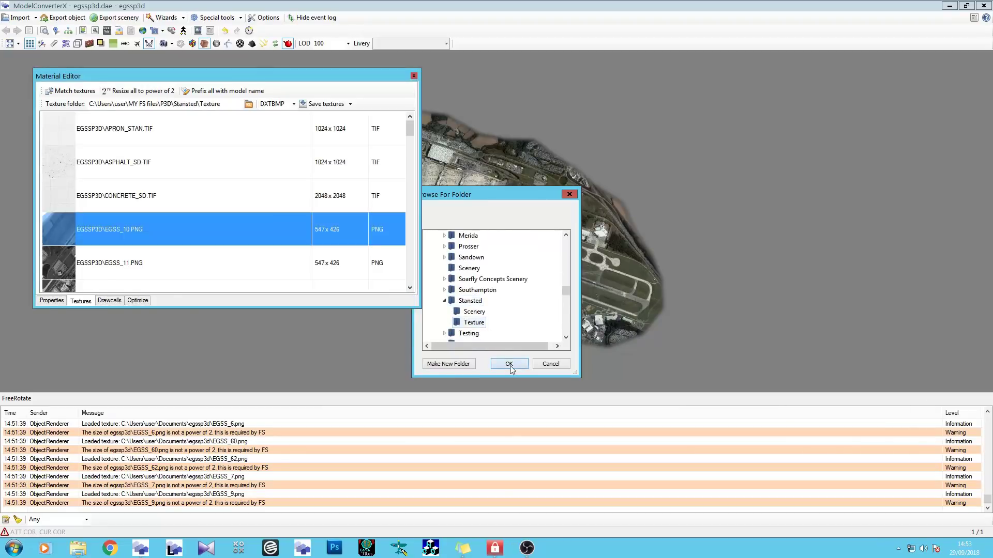
left_click(336, 104)
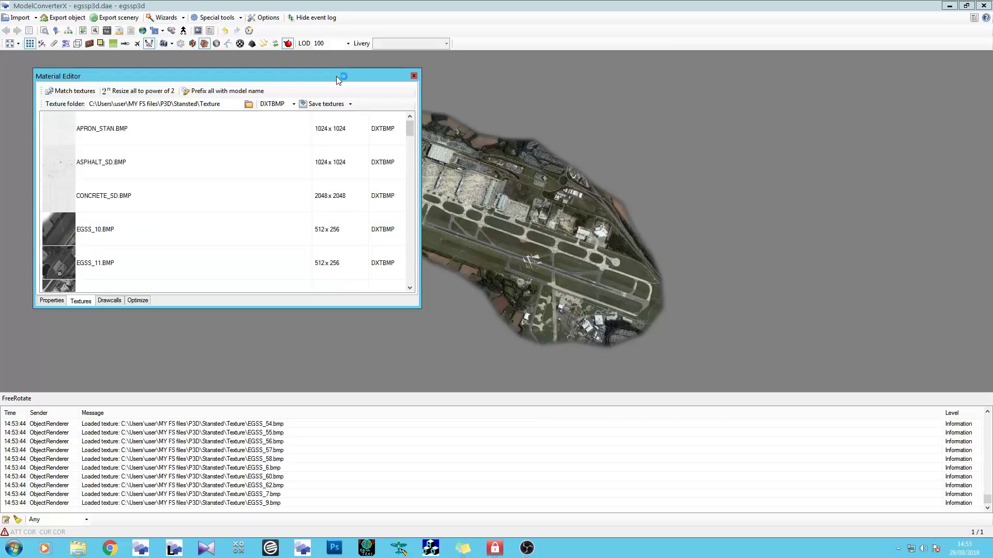
left_click(281, 237)
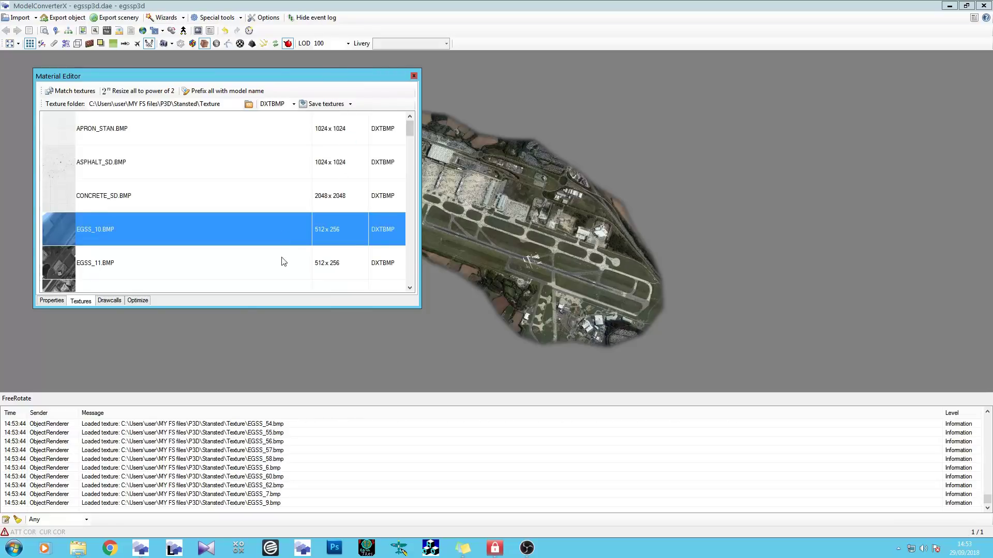
left_click(414, 77)
Start exporting the object and choose the P3D\Stansted\Scenery folder as its destination.
mouse_move(410, 193)
left_mouse_down()
mouse_move(423, 197)
mouse_move(420, 157)
mouse_move(412, 184)
left_mouse_up()
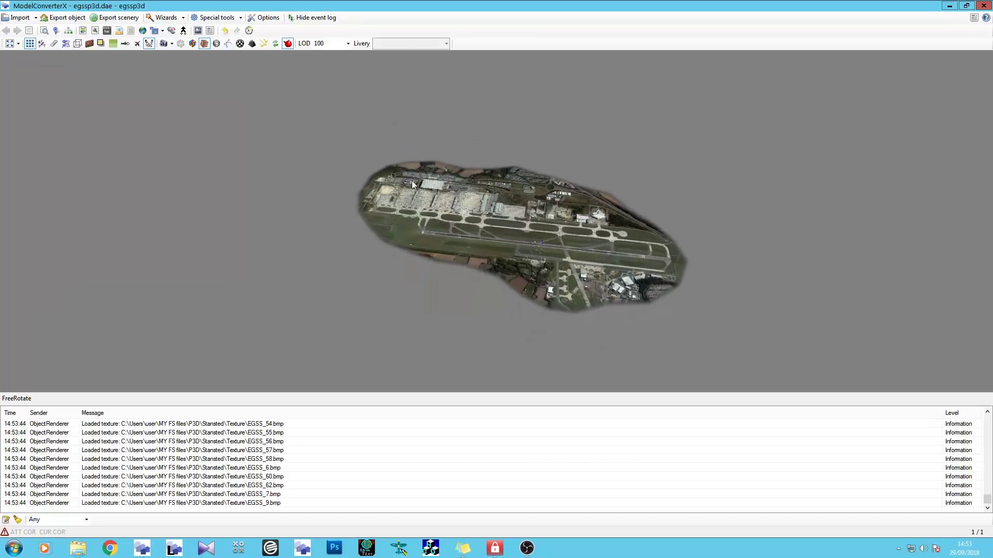
left_click_drag(264, 148, 433, 226)
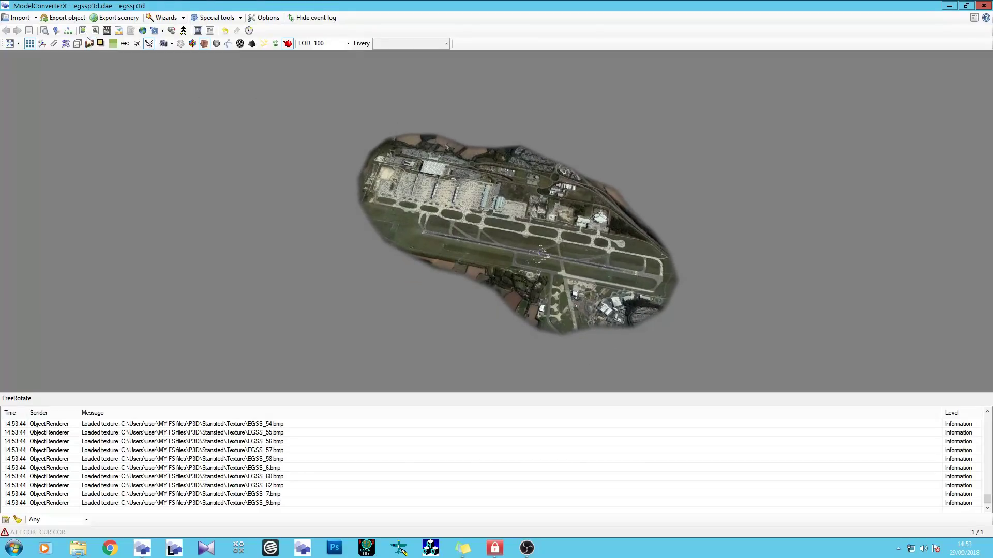
left_click(65, 17)
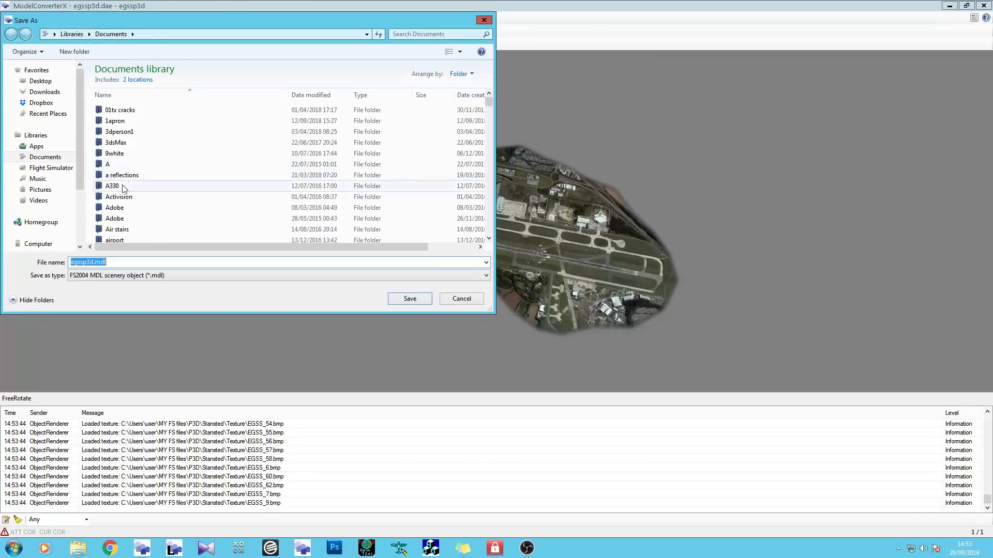
scroll(56, 187, "down", 3)
left_click(48, 162)
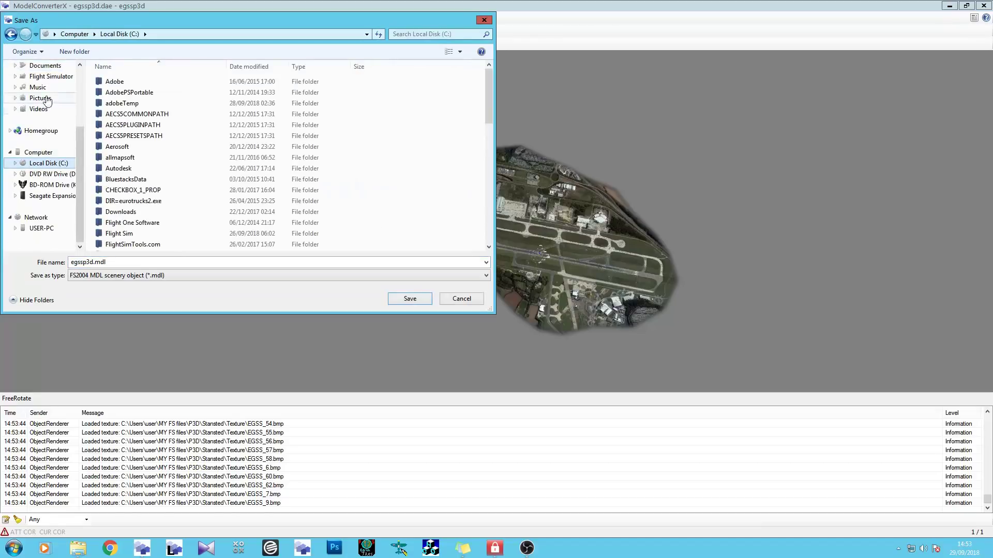
left_click(50, 77)
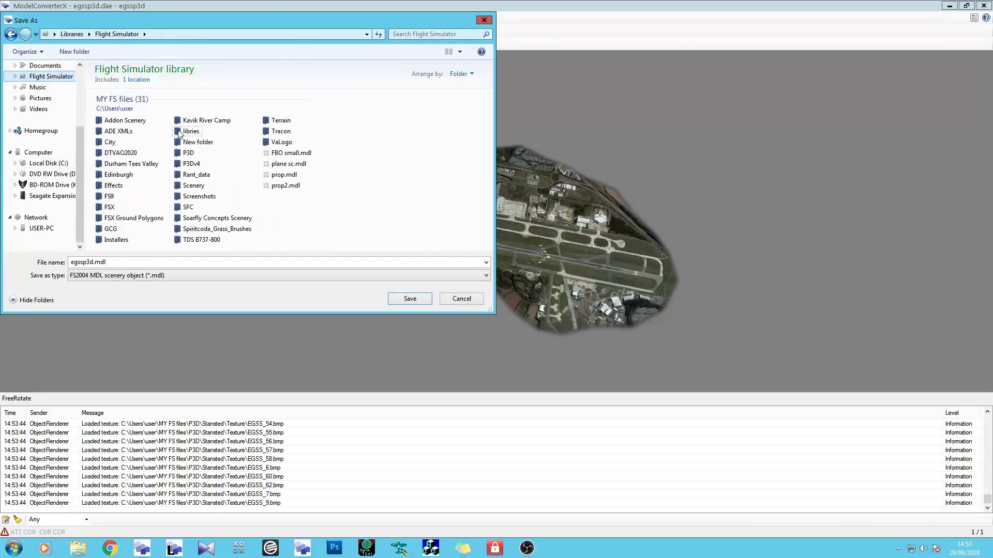
double_click(189, 153)
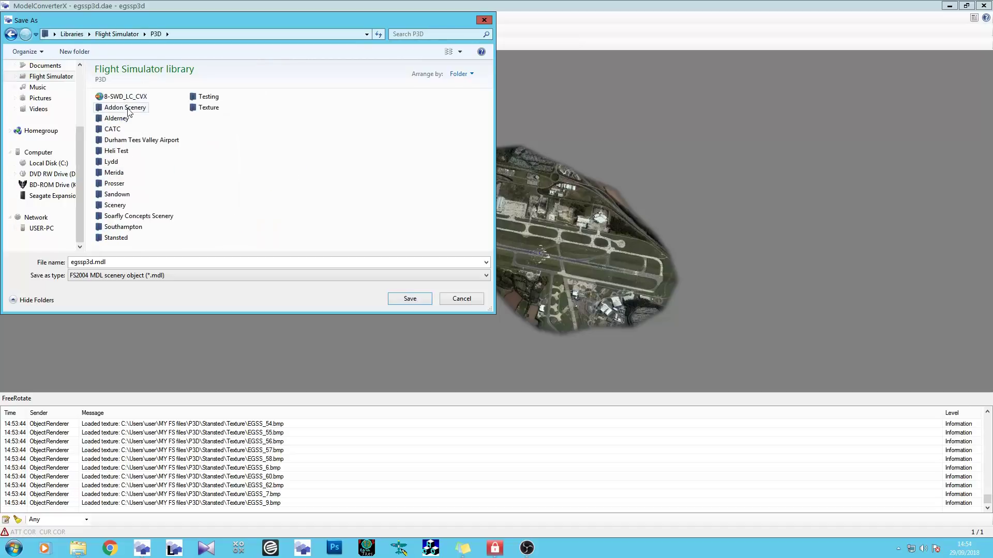
left_click(120, 241)
double_click(120, 241)
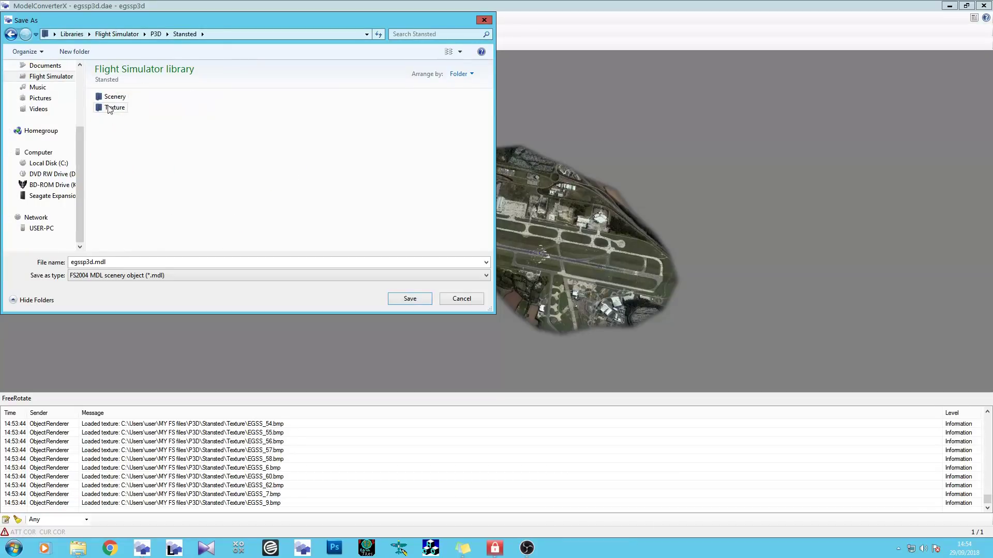
left_click(109, 98)
double_click(109, 98)
Export the object as egssp3d.mdl in the FSX MDL object format.
left_click(165, 276)
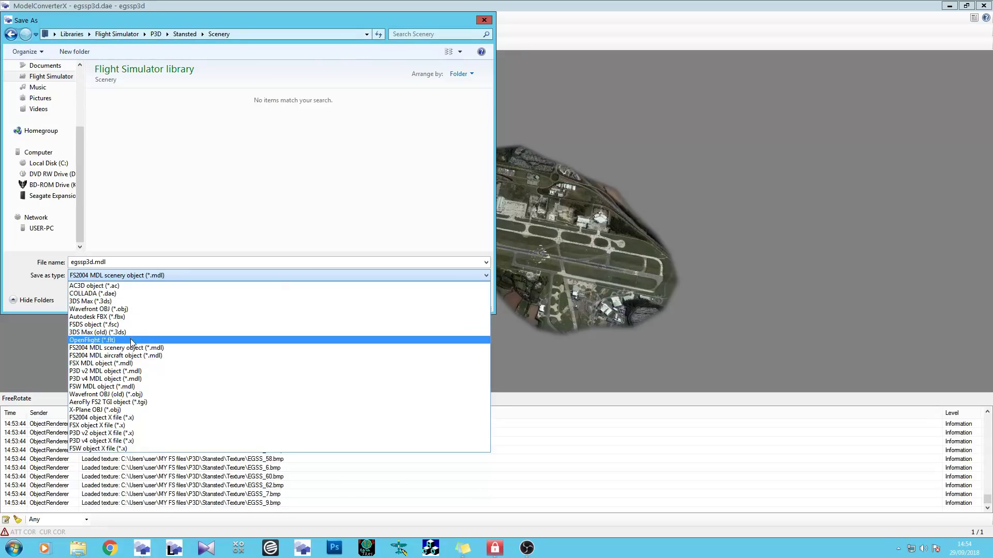
left_click(155, 365)
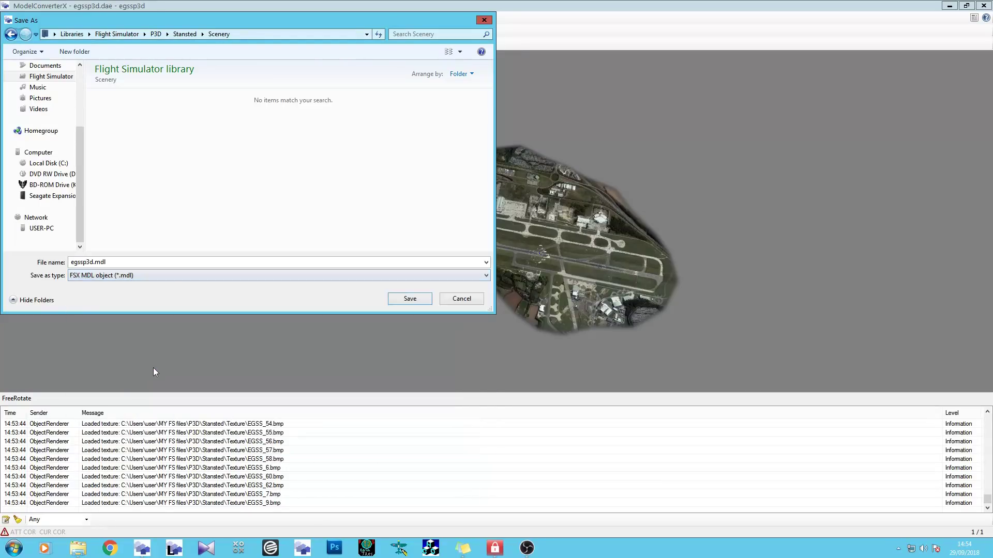
left_click(410, 299)
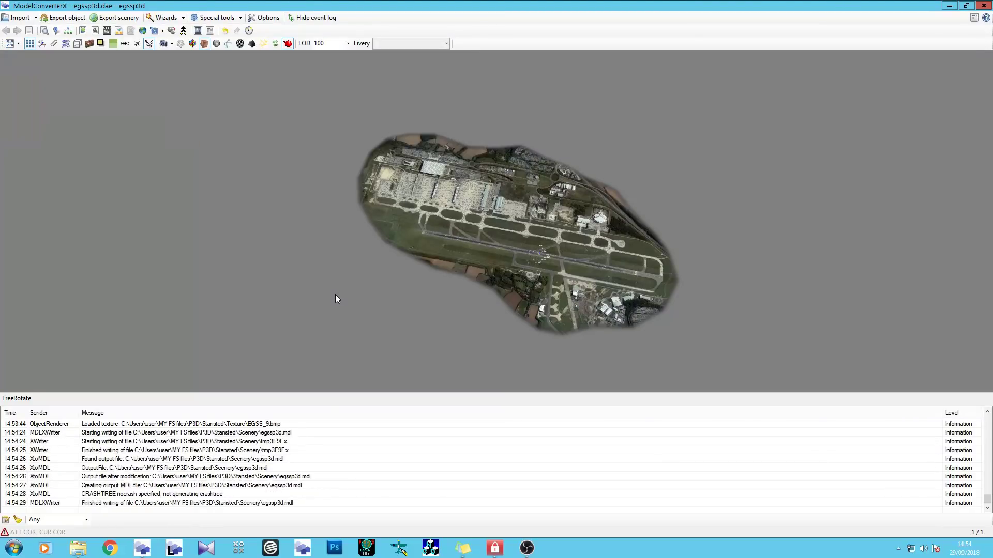
Switch to File Explorer and load egssp3d.mdl from the Stansted Scenery folder into ModelConverterX.
left_click(77, 548)
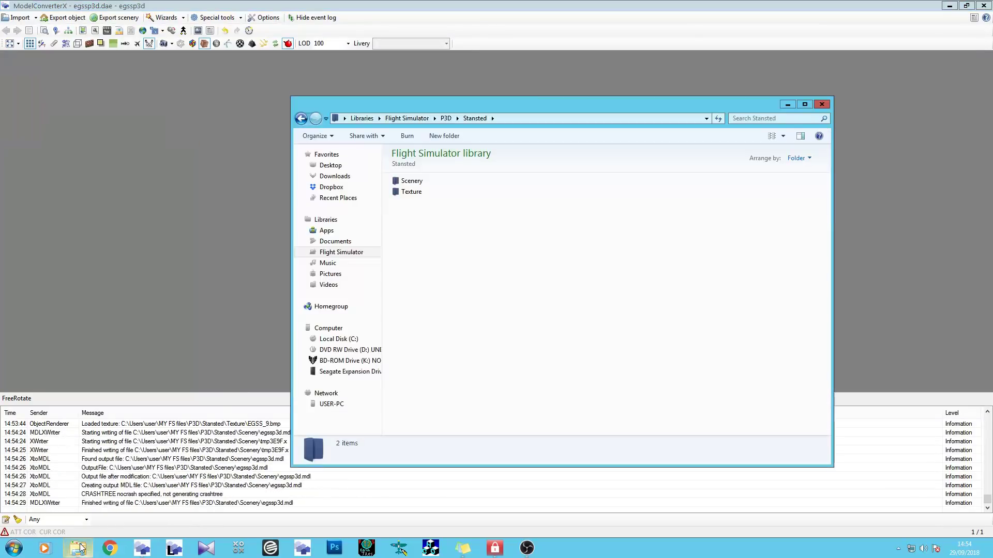
double_click(413, 181)
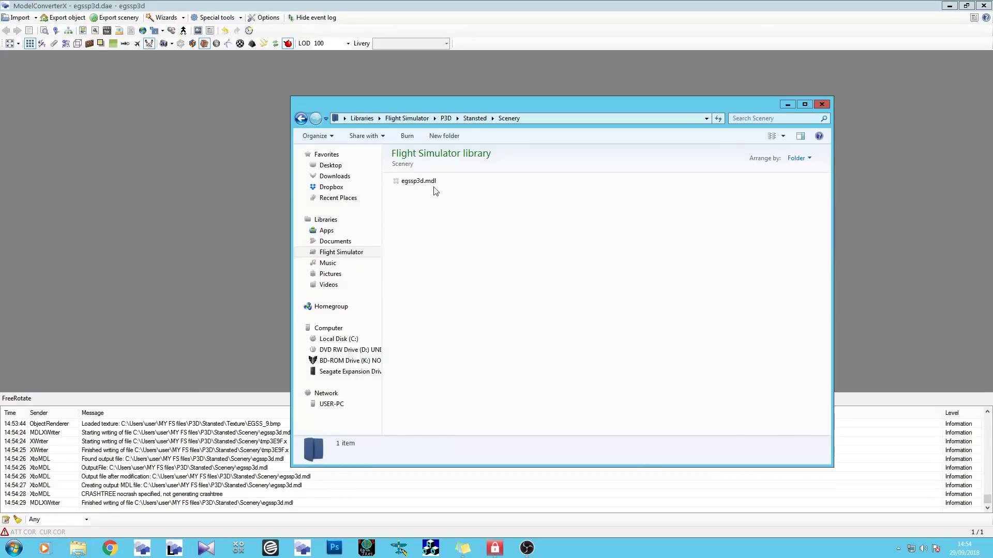
left_click(432, 184)
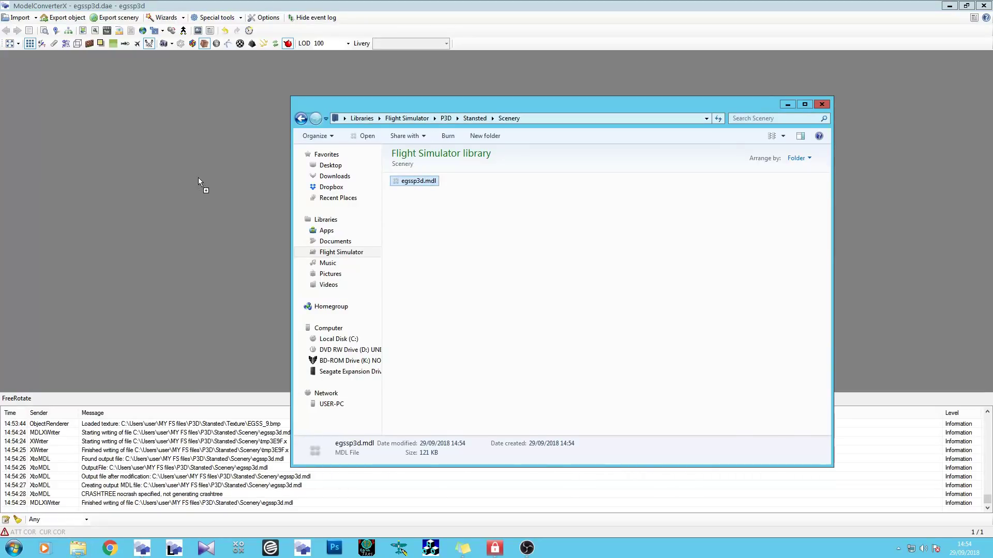
left_click_drag(198, 180, 170, 181)
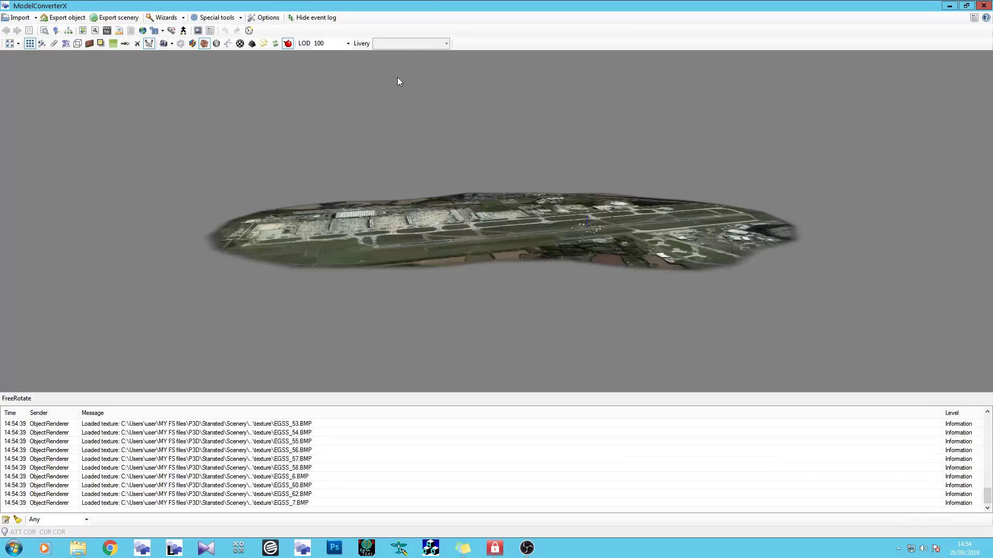
In the material editor, copy the emissive color 0, 0, 0 of EGSS_10 into its specular color.
left_click_drag(400, 166, 406, 216)
scroll(557, 264, "up", 10)
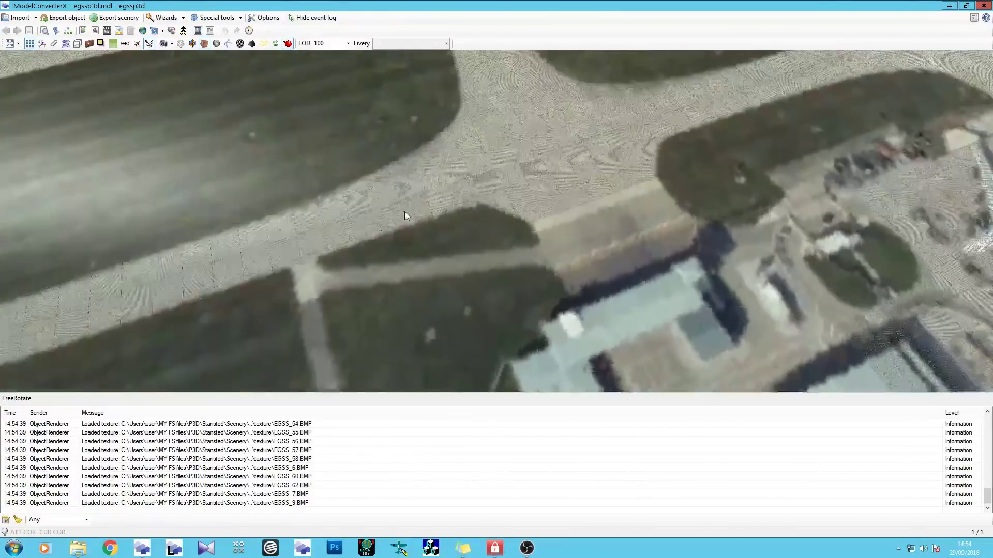
scroll(405, 216, "down", 5)
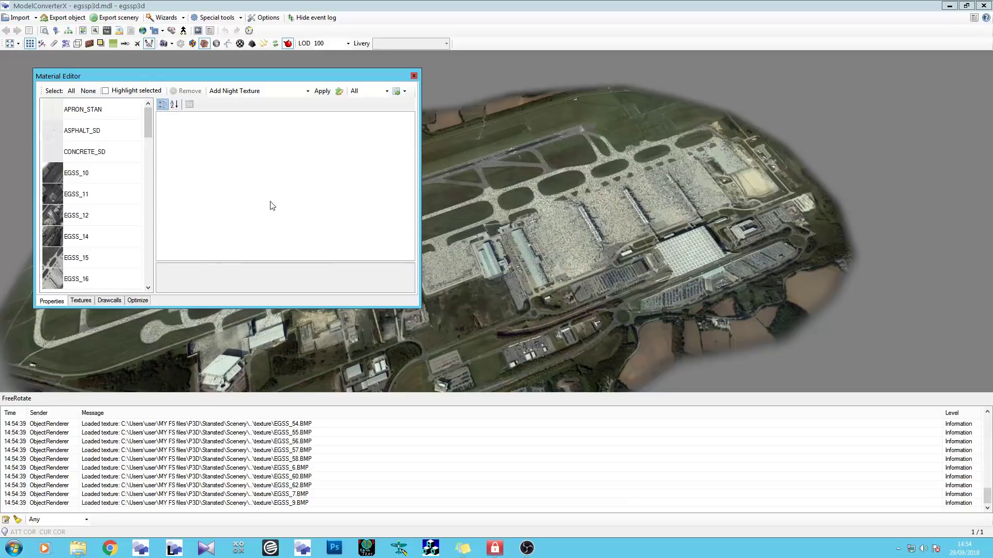
left_click(104, 175)
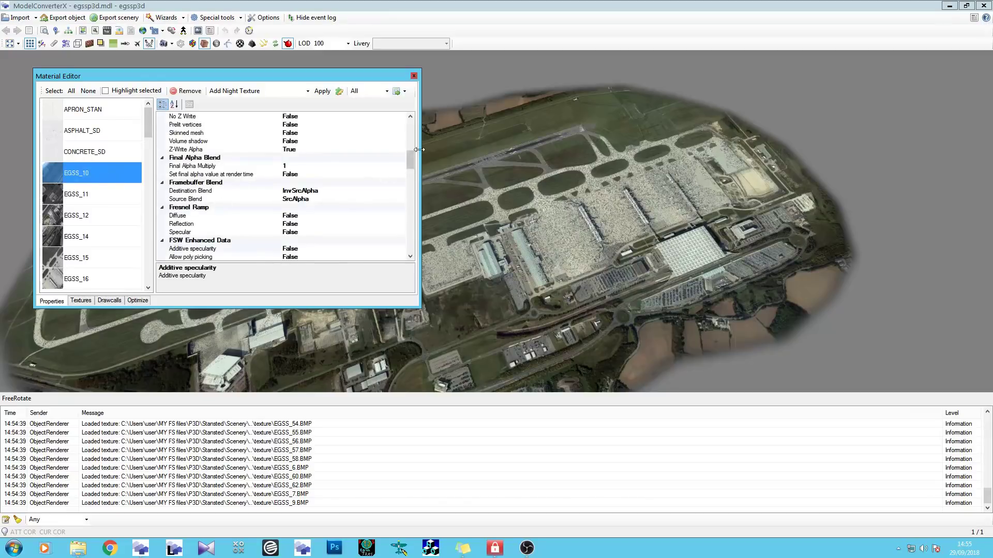
scroll(414, 156, "up", 3)
scroll(413, 133, "down", 2)
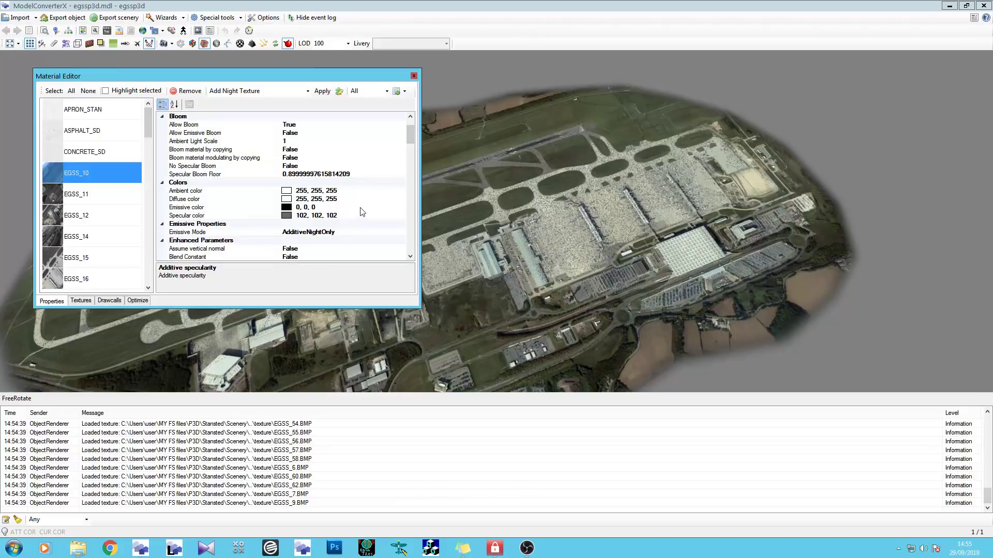
left_click_drag(455, 222, 512, 212)
left_click(324, 208)
key("ctrl+c")
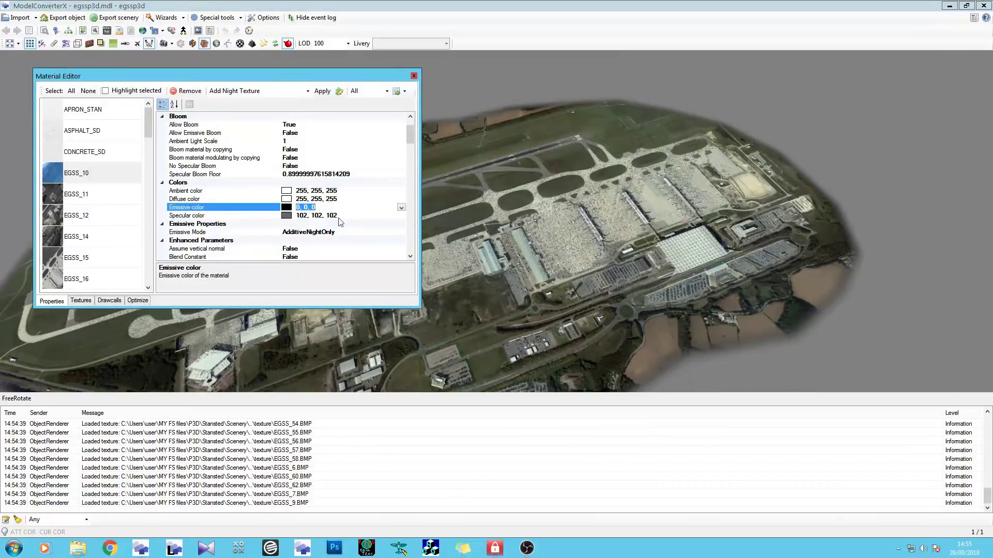
left_click(349, 216)
key("ctrl+v")
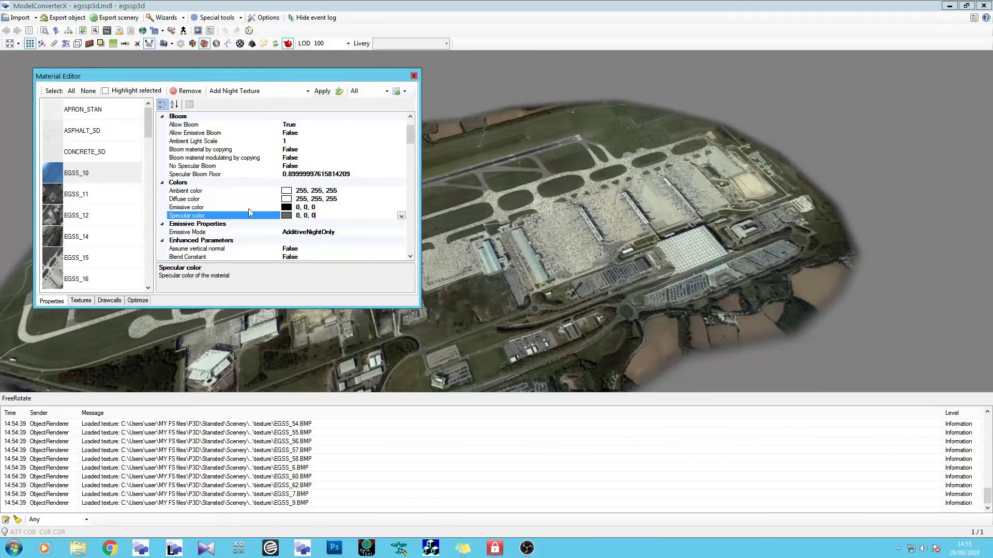
Set the specular color of materials EGSS_11 and EGSS_12 to 0, 0, 0.
left_click(101, 195)
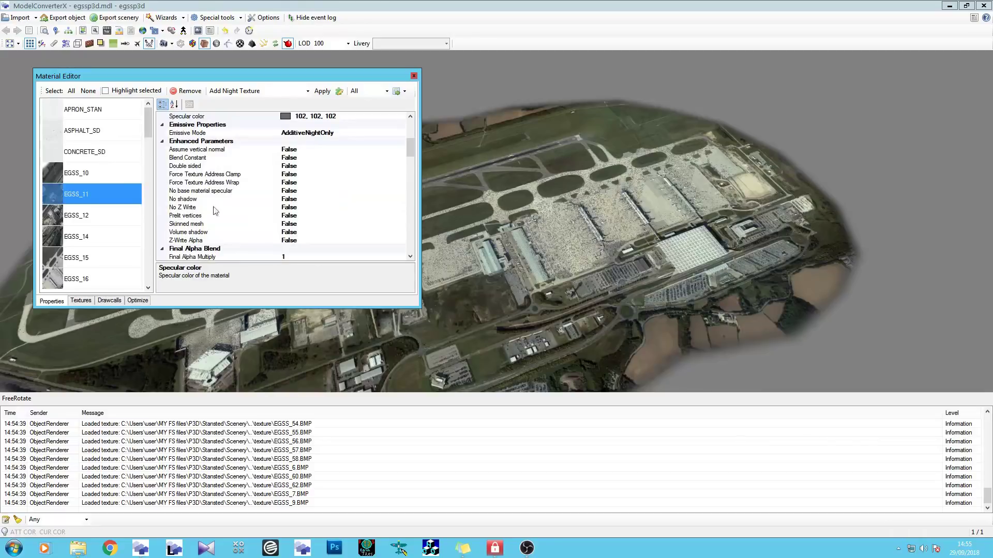
left_click(353, 117)
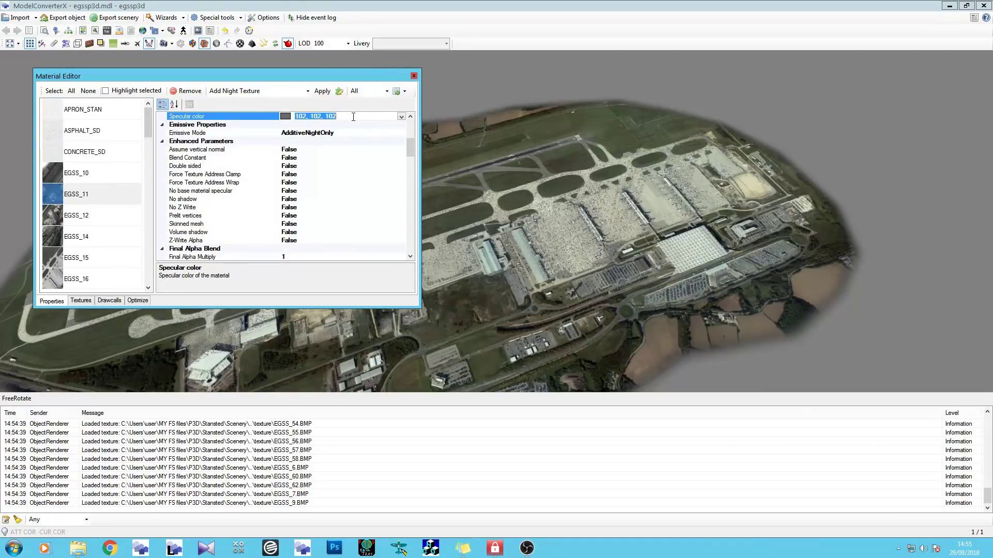
key("ctrl+v")
left_click(102, 210)
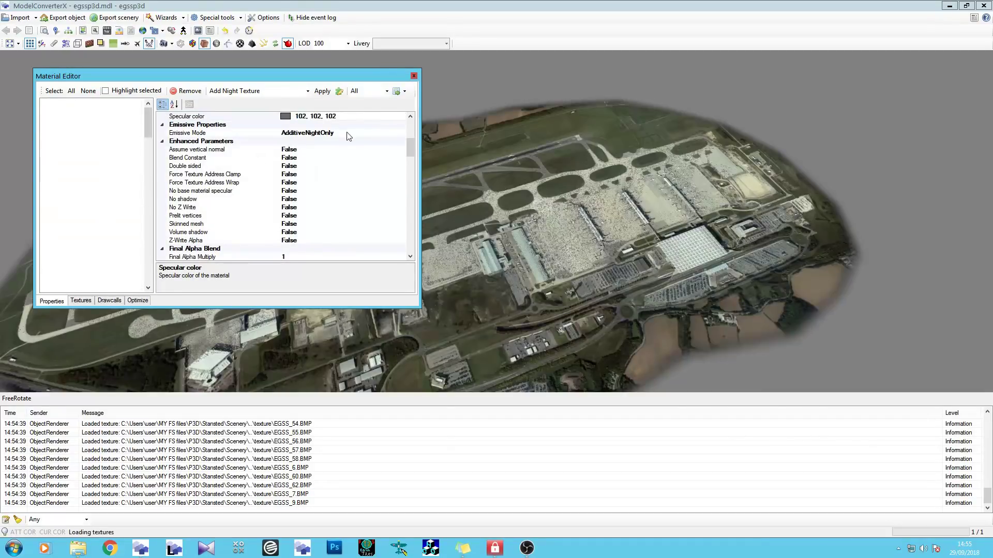
left_click(349, 118)
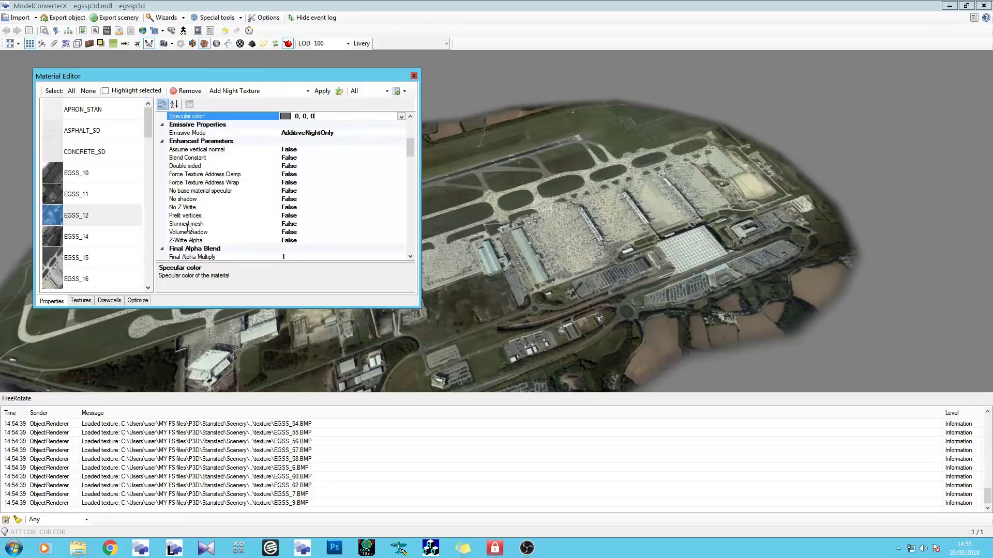
Set the specular color of materials EGSS_14 and EGSS_15 to 0, 0, 0.
left_click(92, 236)
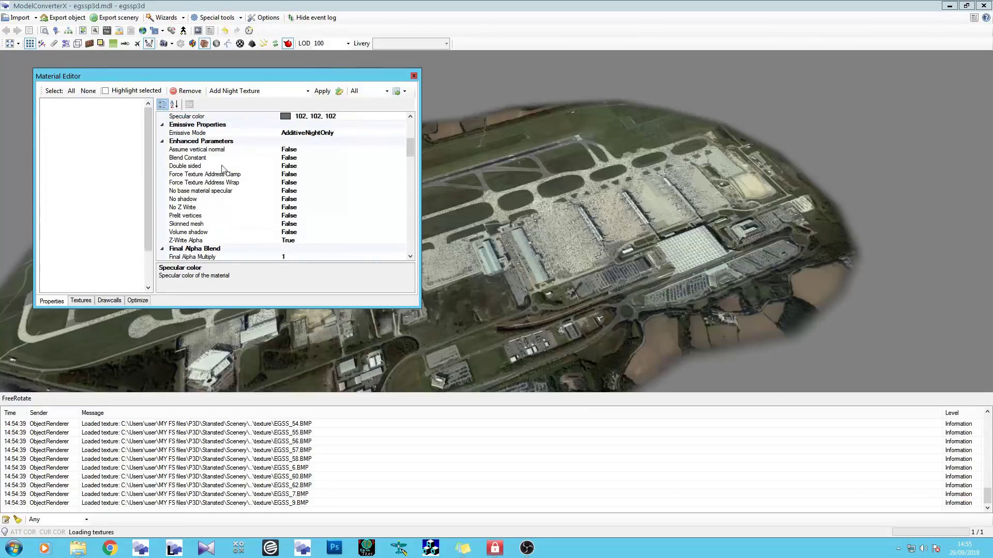
left_click(341, 116)
key("ctrl+v")
left_click(82, 258)
left_click(346, 117)
key("ctrl+a")
key("ctrl+v")
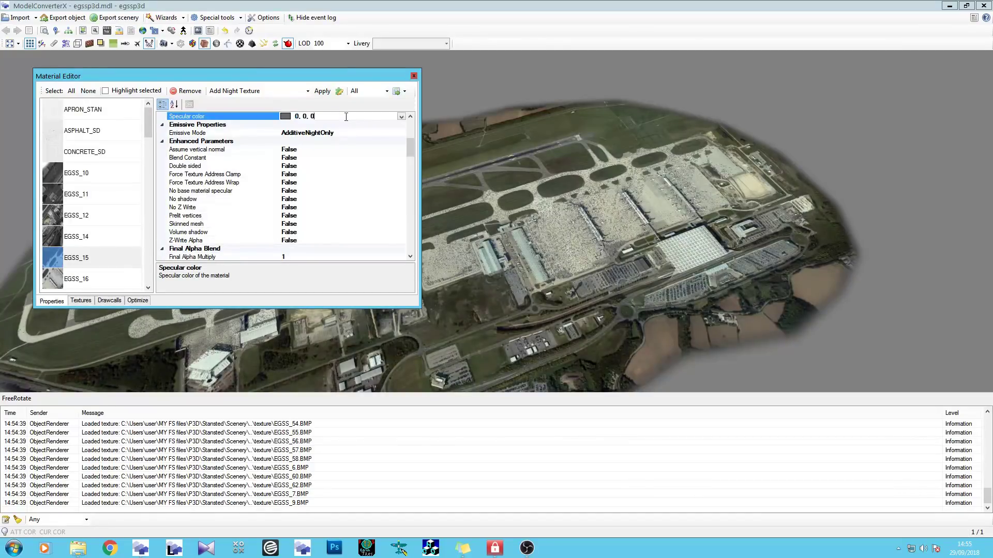
Set the specular color of material EGSS_16 to 0, 0, 0.
left_click(81, 279)
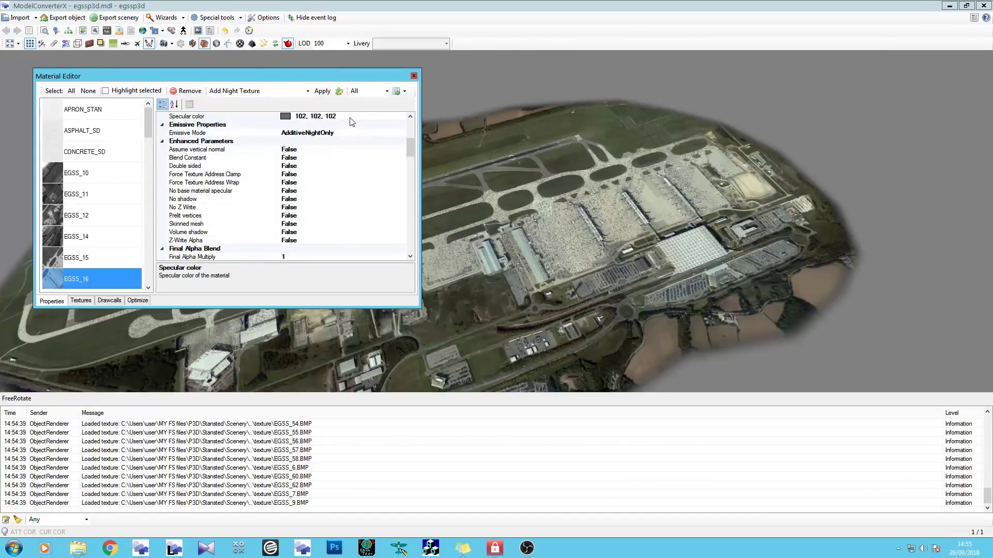
left_click(352, 117)
key("ctrl+a")
key("ctrl+v")
left_click(93, 275)
Set the specular color of material EGSS_7 to 0, 0, 0.
scroll(104, 261, "down", 1)
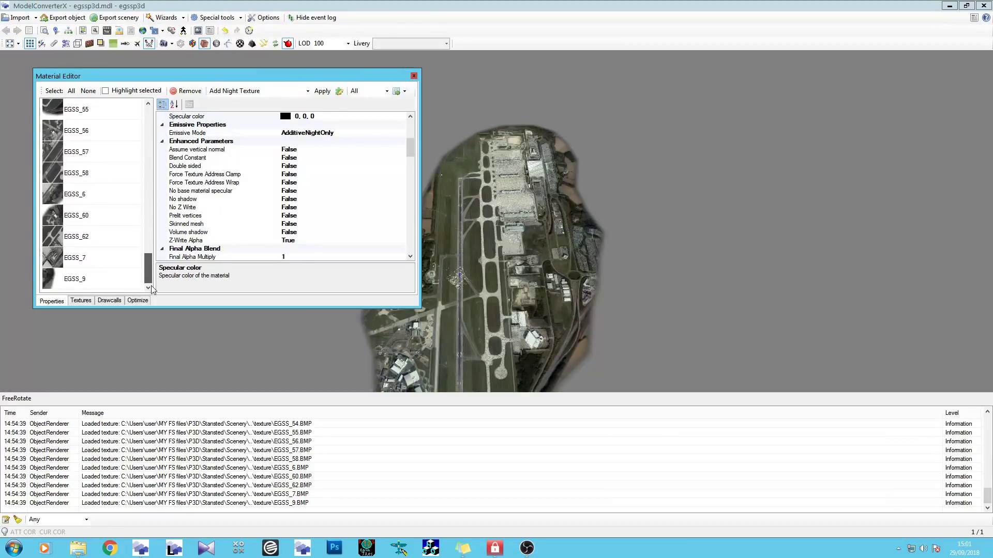
left_click(94, 257)
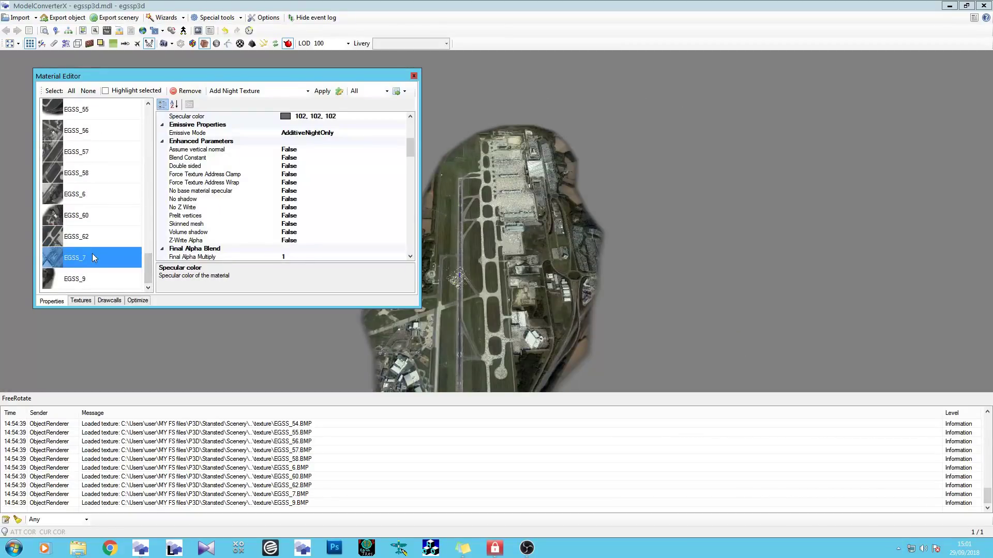
left_click(357, 117)
type("0, 0, 0")
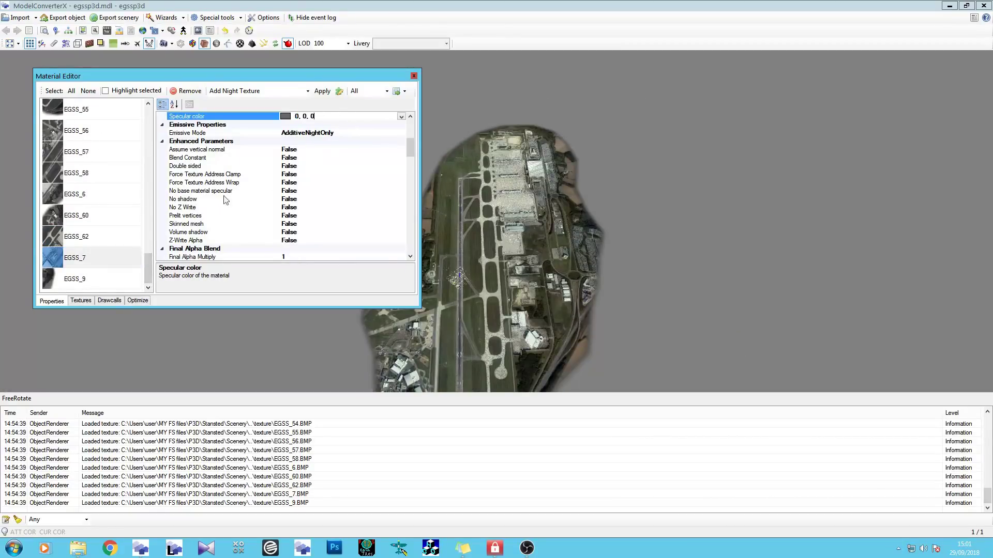
left_click(106, 257)
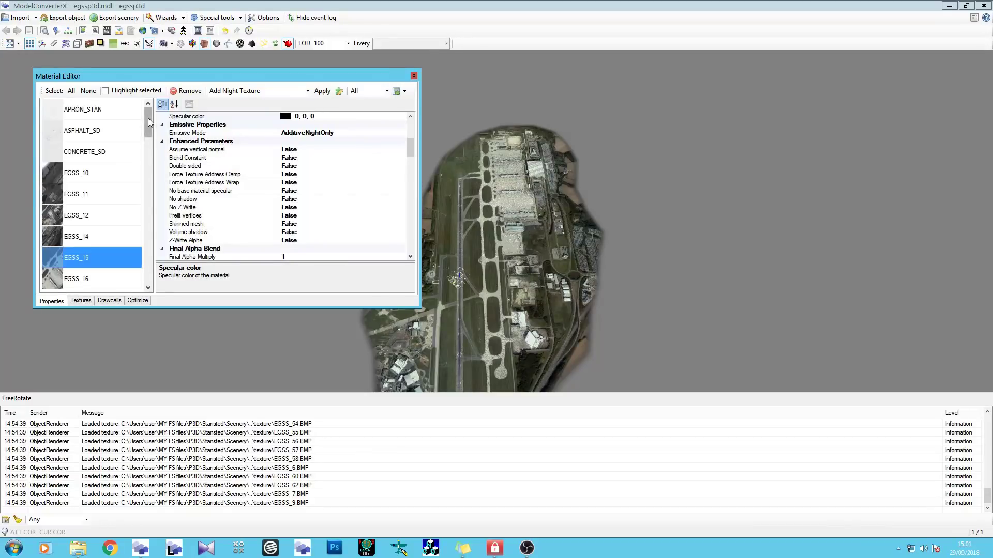
Set the specular color of EGSS_9, the last material in the list, to 0, 0, 0.
left_click_drag(148, 119, 146, 270)
left_click(96, 276)
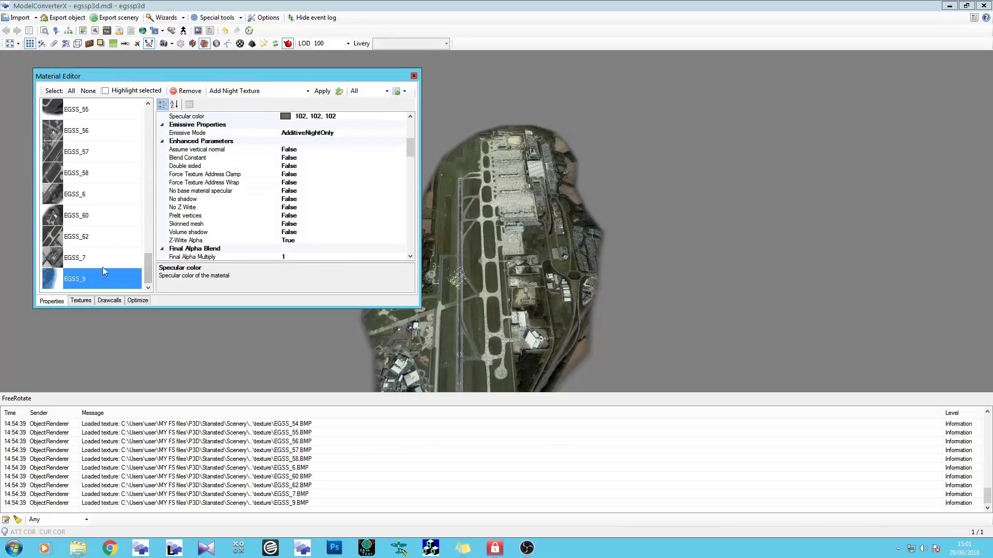
left_click(350, 113)
type("0, 0, 0")
left_click(108, 207)
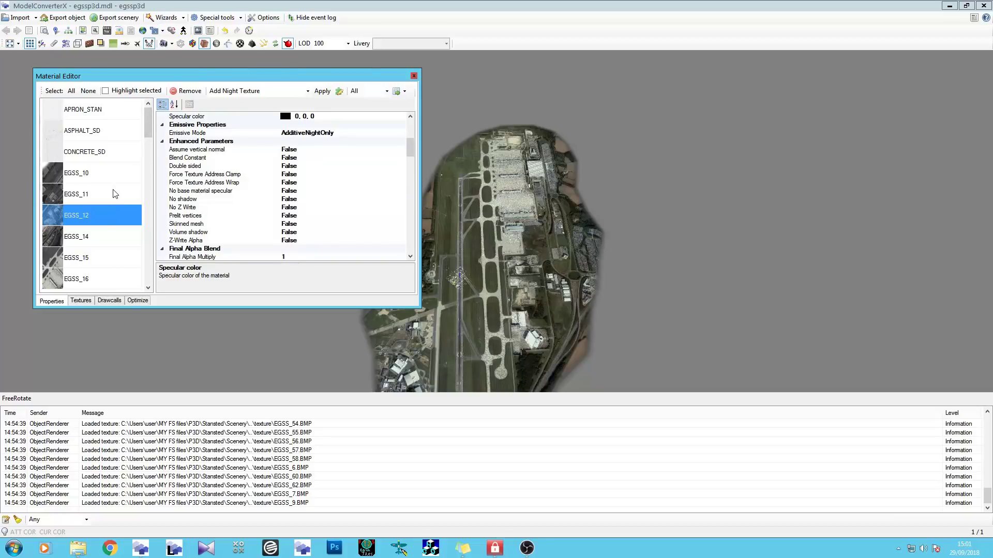
Check the specular color of the CONCRETE_SD, ASPHALT_SD, APRON_STAN and EGSS_10 materials.
left_click(119, 181)
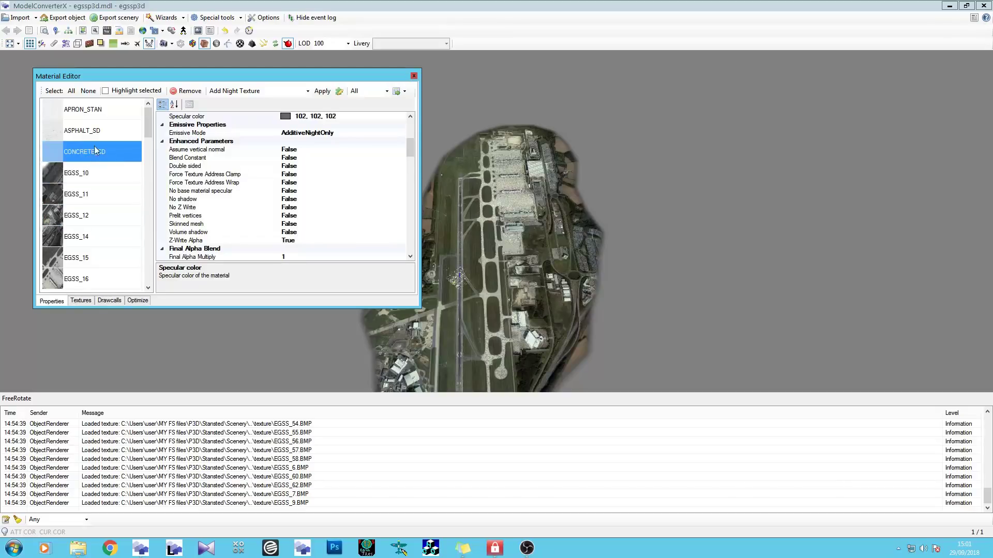
left_click(91, 131)
left_click(103, 109)
left_click(103, 174)
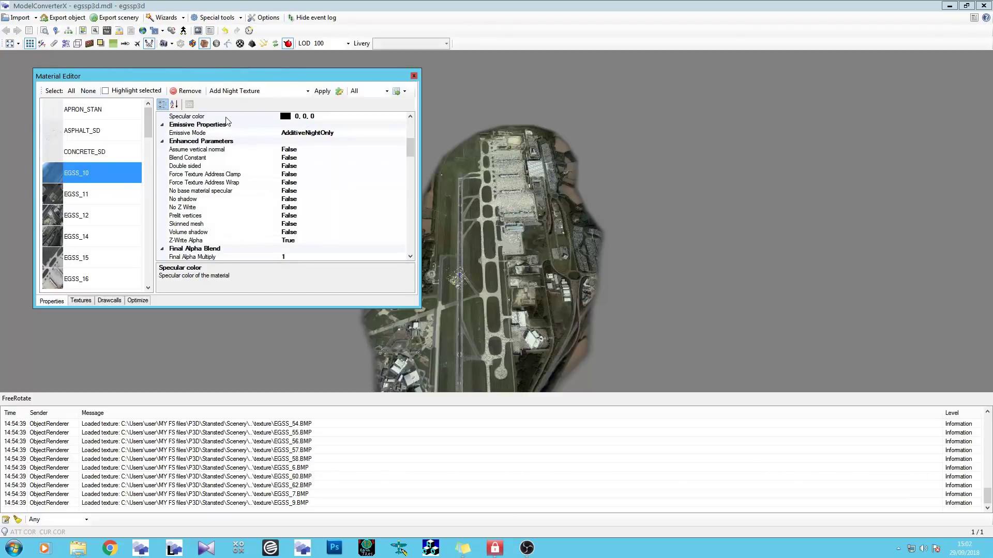
Check the specular color of the EGSS materials one by one from EGSS_11 down to EGSS_42.
key("Down")
key("Down")
key("Down")
key("Down")
key("Down")
key("Down")
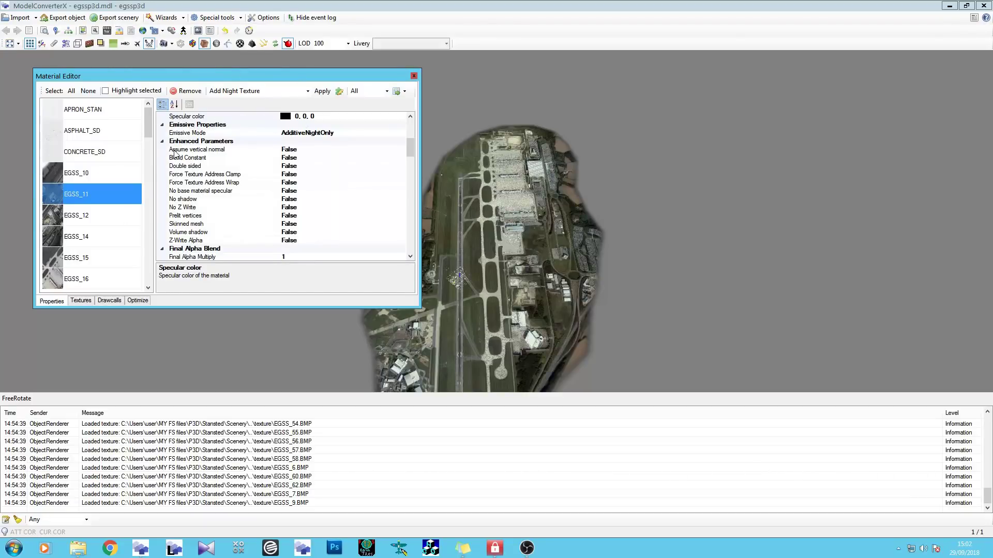
key("Down")
key("Down")
key("Down")
key("Down")
key("Down")
key("Down")
key("Down")
key("Down")
key("Down")
key("Down")
key("Down")
key("Down")
key("Down")
key("Down")
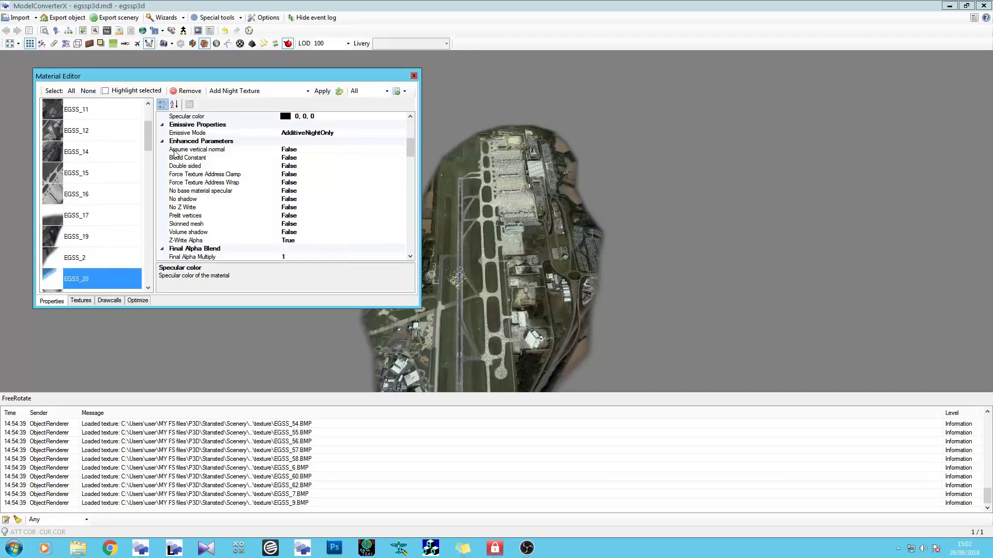
key("Down")
key("Down")
key("Down")
key("Down")
key("Down")
key("Down")
key("Down")
key("Down")
key("Down")
key("Down")
key("Down")
key("Down")
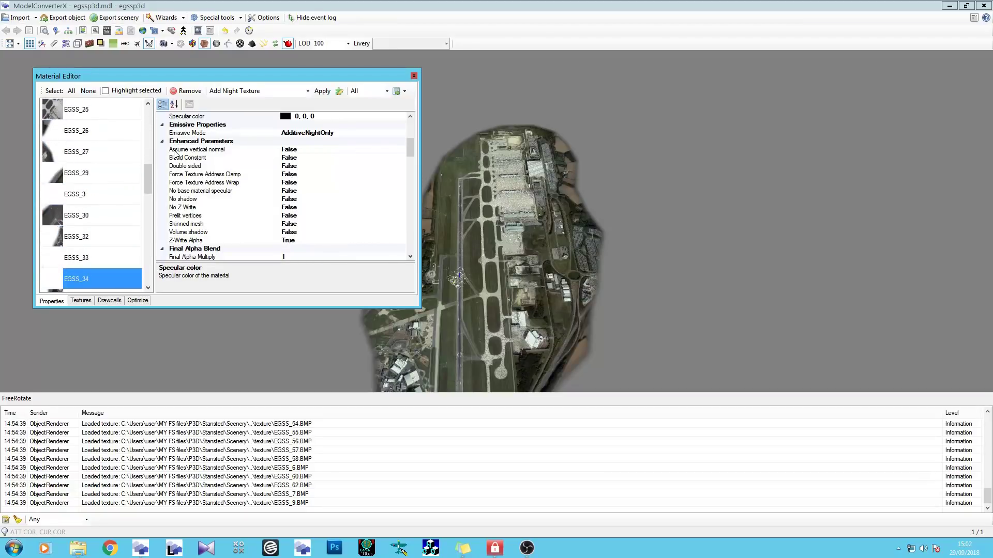
Set the specular color of material EGSS_41 to 0, 0, 0.
key("Up")
key("Up")
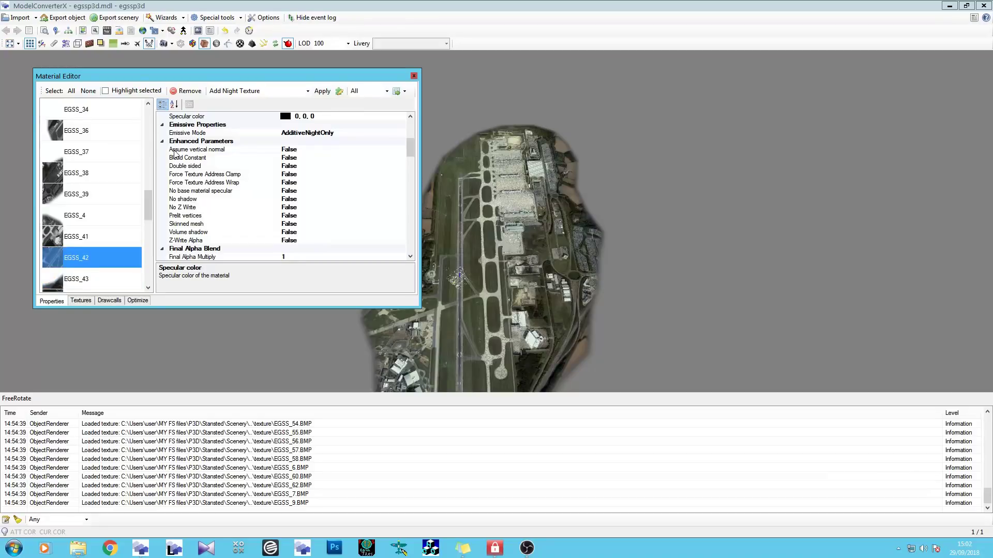
left_click(349, 114)
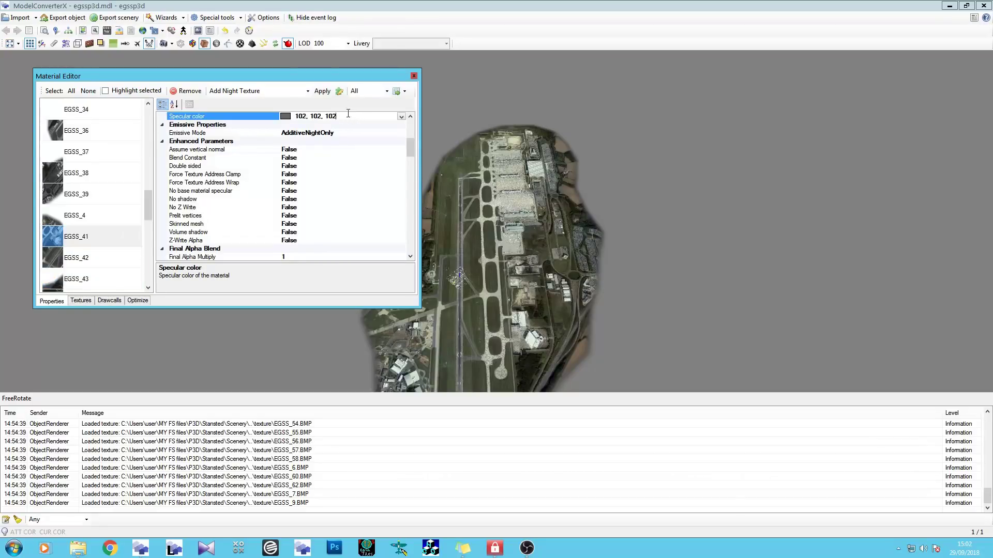
type("0, 0, 0")
Recheck the specular color of every EGSS material from EGSS_10 to EGSS_9 and close the Material Editor.
left_click_drag(148, 209, 148, 122)
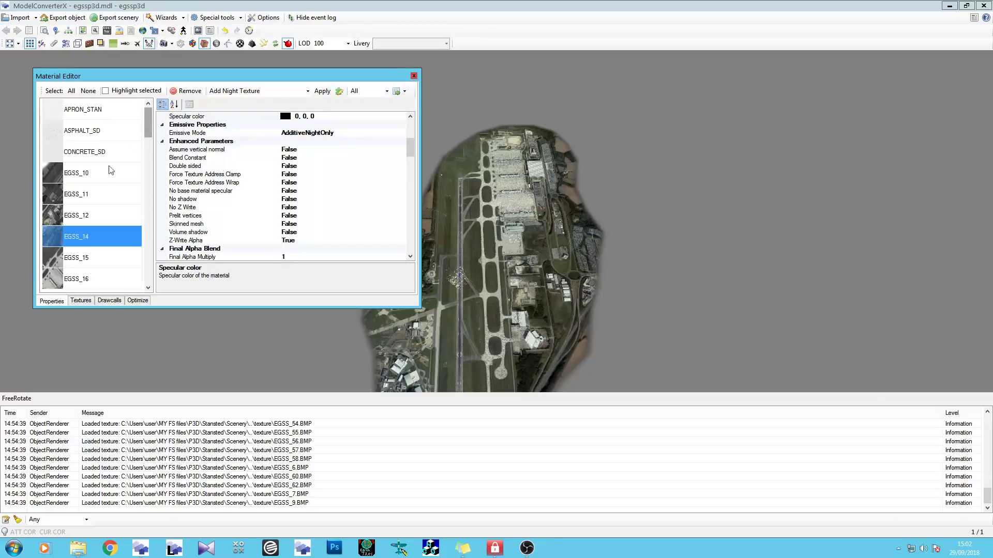
left_click(95, 173)
key("Down")
key("Down")
key("Down")
key("Down")
key("Down")
key("Down")
key("Down")
key("Down")
key("Down")
key("Down")
key("Down")
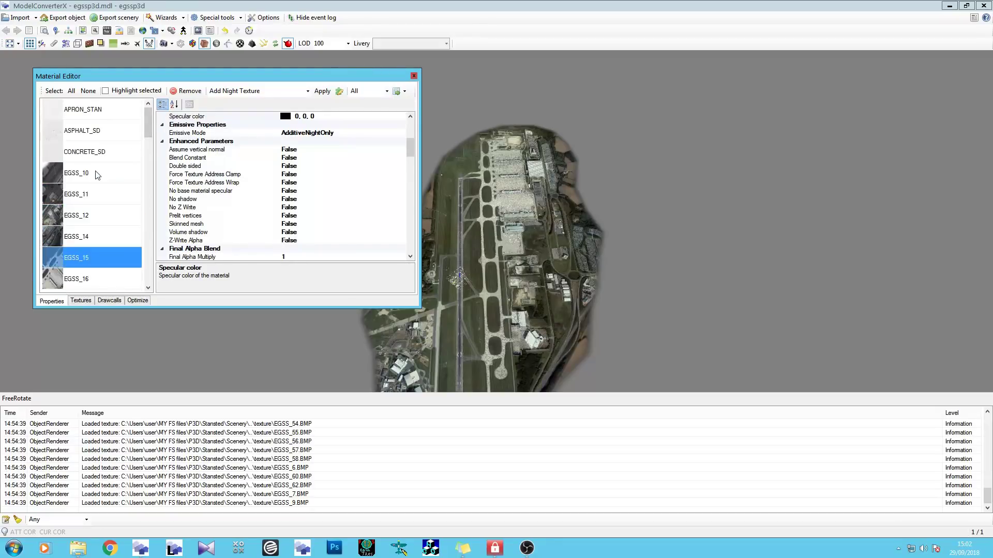
key("Down")
key("Down")
key("Down")
key("Down")
key("Down")
key("Down")
key("Down")
key("Down")
key("Down")
key("Down")
key("Down")
key("Down")
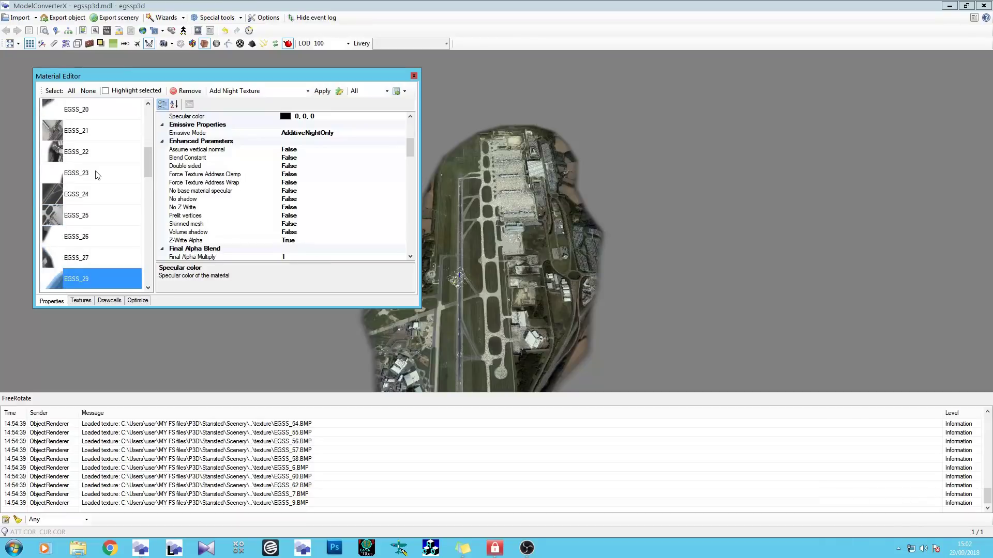
key("Down")
key("Down")
key("Down")
key("Down")
key("Down")
key("Down")
key("Down")
key("Down")
key("Down")
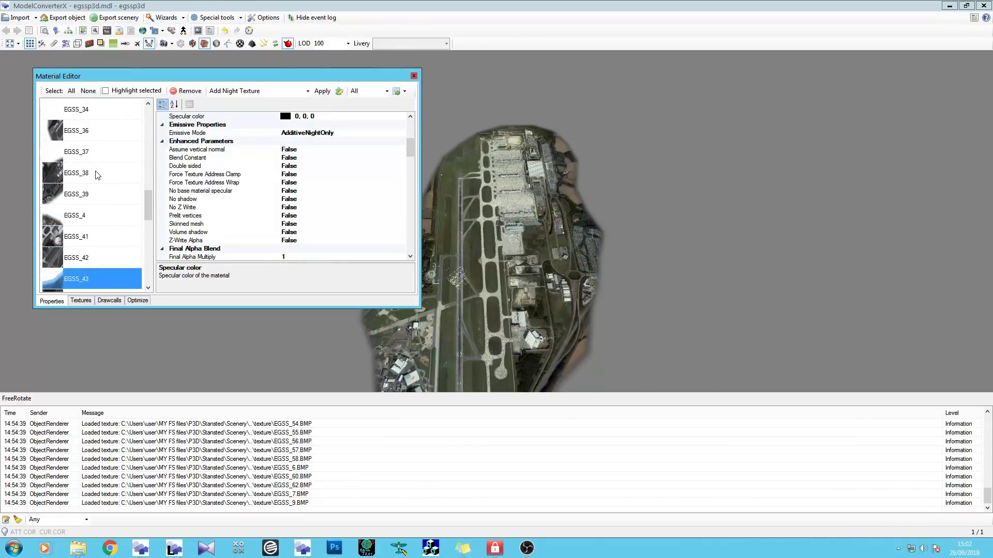
key("Down")
key("Down")
key("Down")
key("Down")
key("Down")
key("Down")
key("Down")
key("Down")
key("Down")
key("Down")
key("Down")
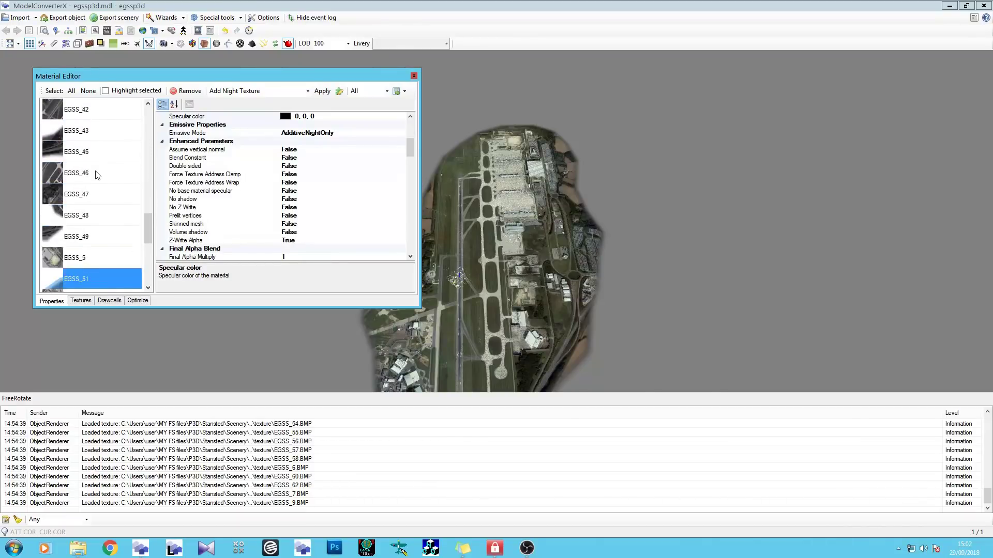
key("Down")
key("Down")
key("Down")
key("Down")
key("Down")
key("Down")
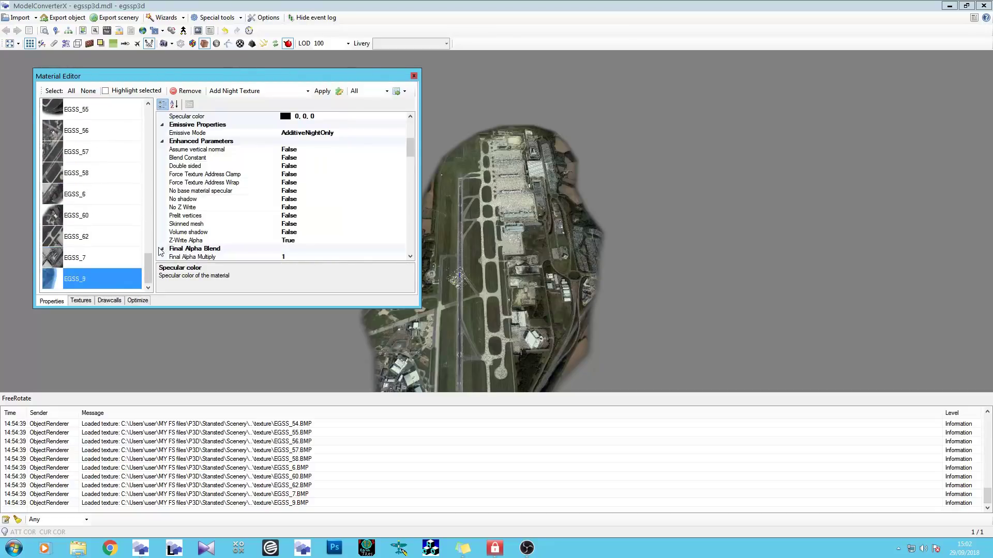
left_click_drag(148, 269, 149, 122)
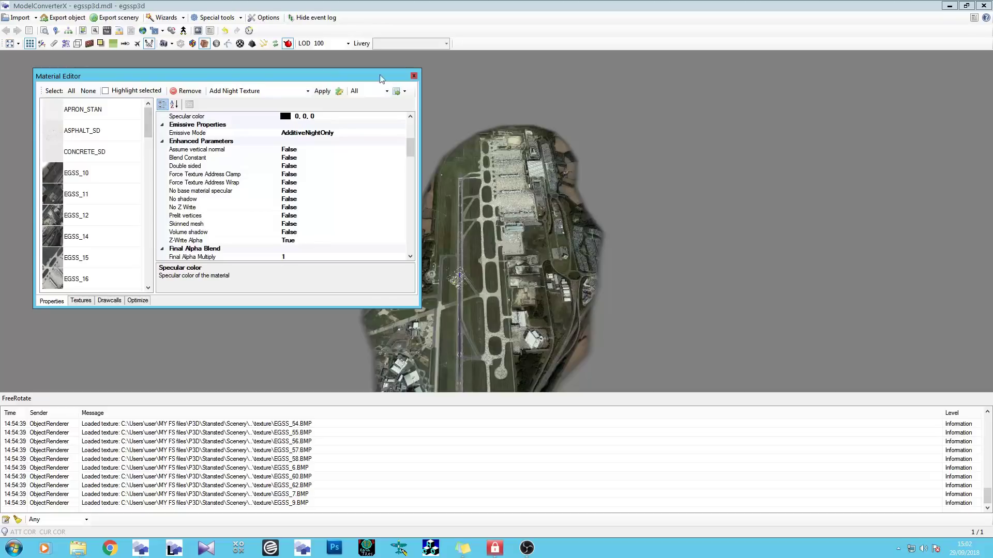
left_click(414, 76)
Reopen the Material Editor, select APRON_STAN and enable highlighting of the selected material.
left_click_drag(413, 85, 322, 279)
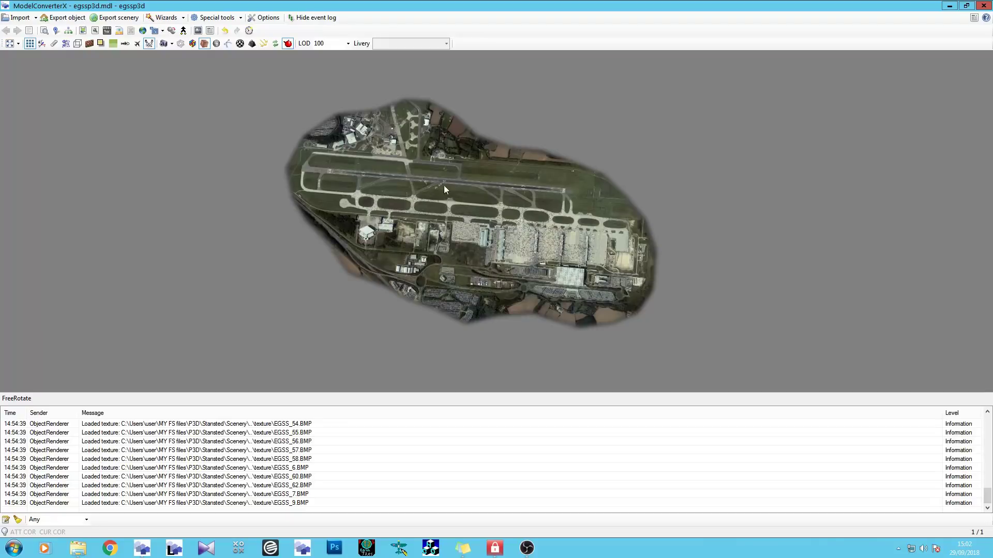
scroll(475, 185, "up", 10)
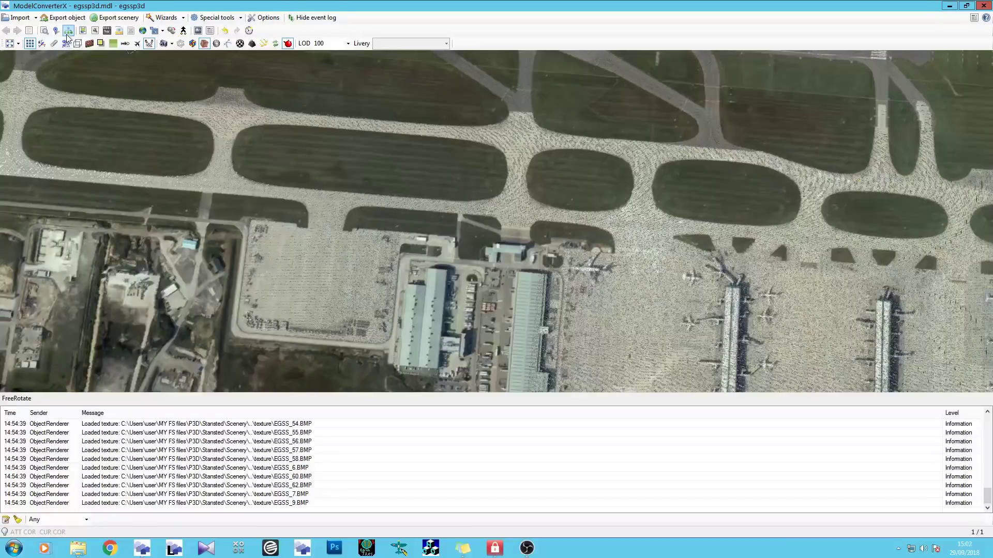
left_click(82, 31)
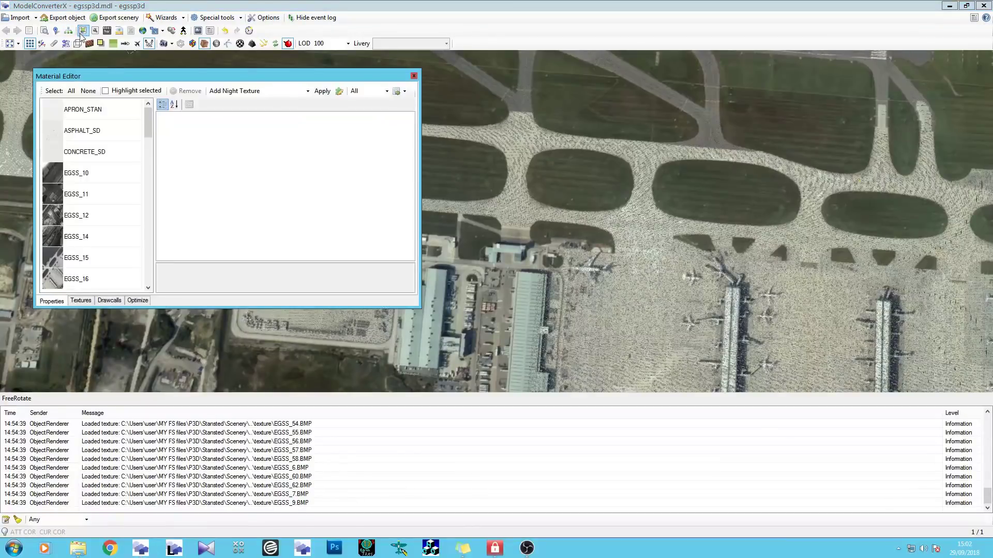
left_click(110, 116)
left_click(106, 91)
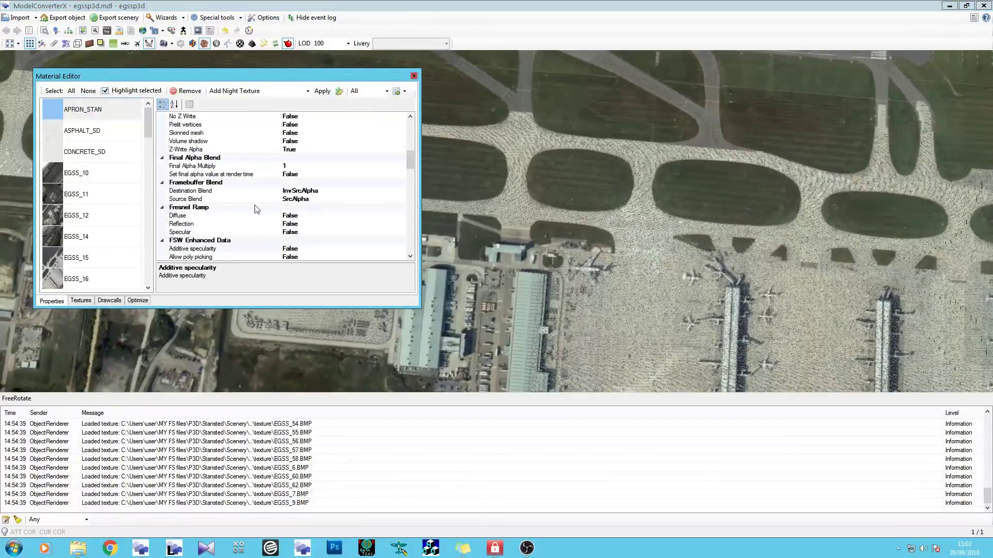
scroll(508, 229, "down", 5)
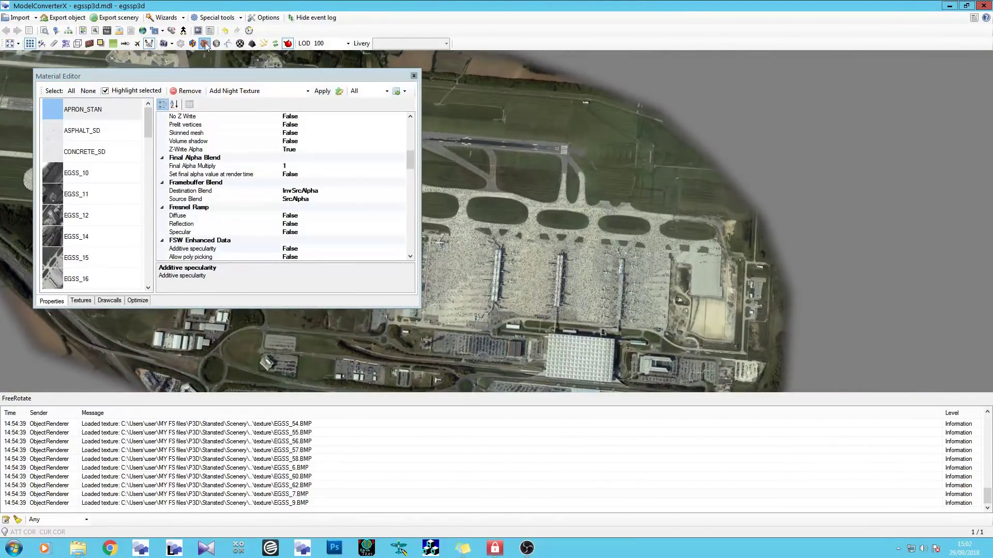
Display the model as wireframe and move the Material Editor away from the ground layout to examine it.
left_click(181, 43)
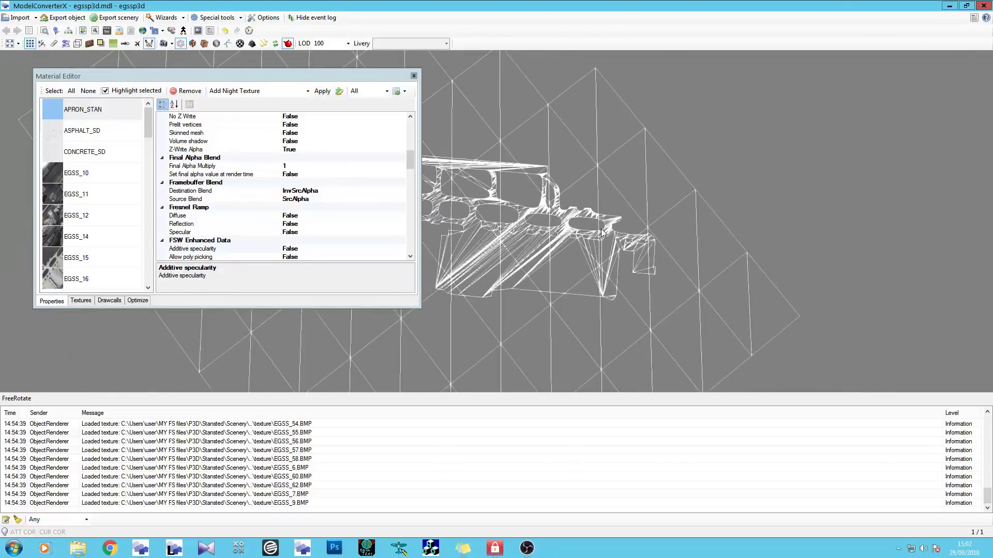
left_click_drag(601, 232, 710, 239)
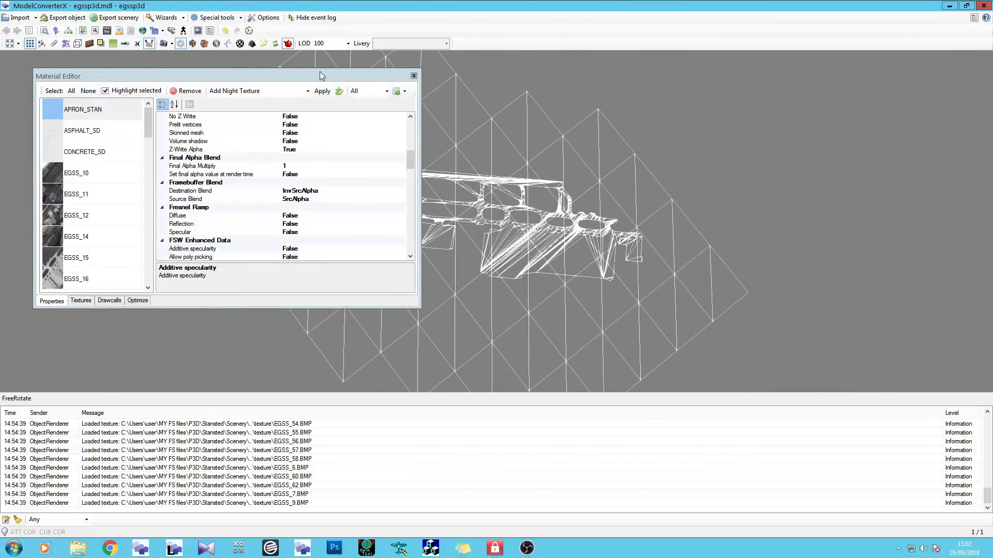
left_click_drag(320, 76, 325, 321)
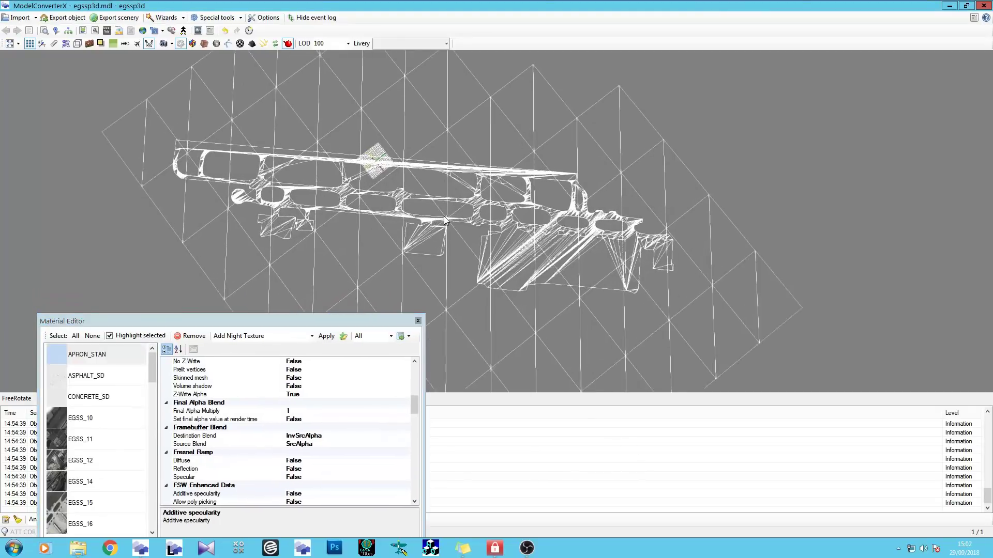
left_click_drag(445, 220, 489, 236)
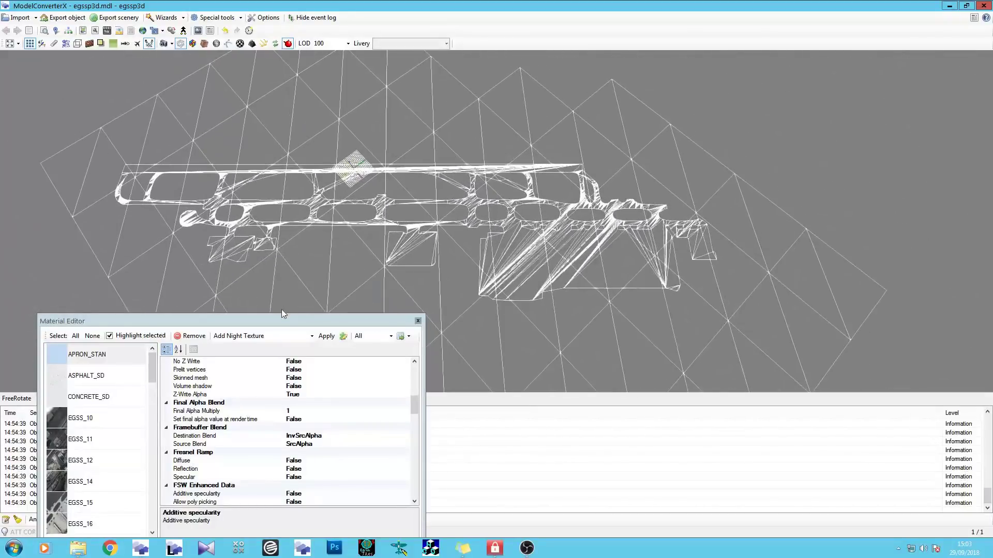
left_click_drag(290, 320, 360, 241)
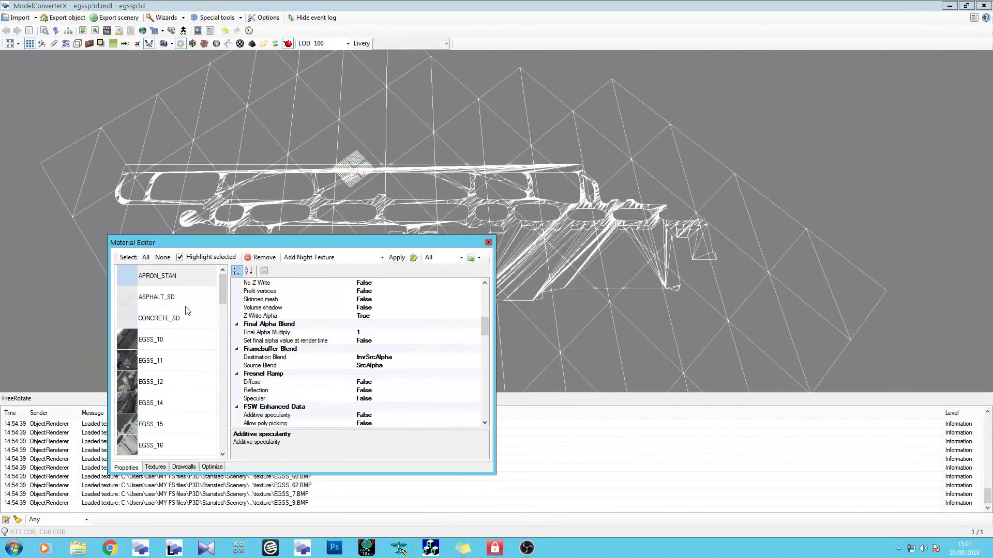
Examine the APRON_STAN and ASPHALT_SD textures and see which areas of the wireframe each material covers.
double_click(202, 274)
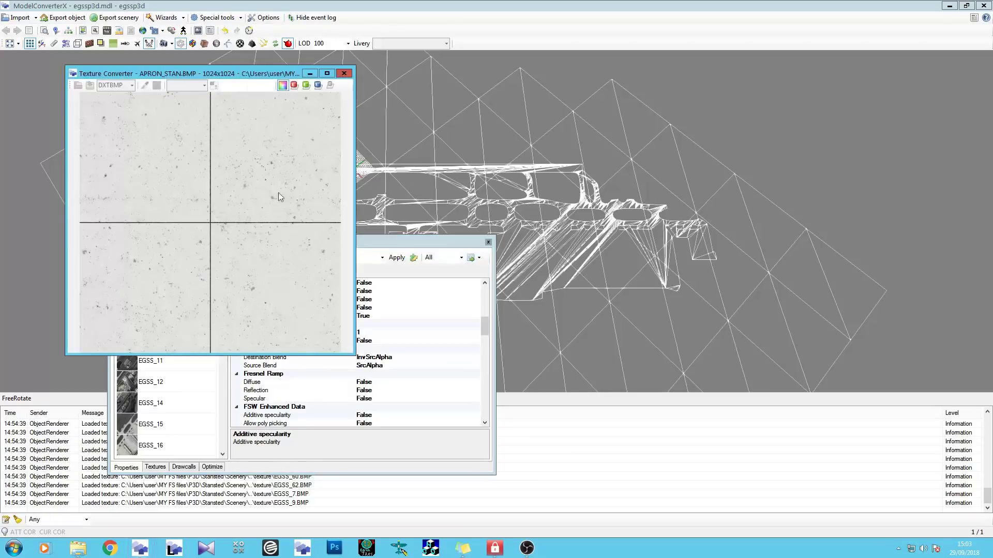
left_click(344, 73)
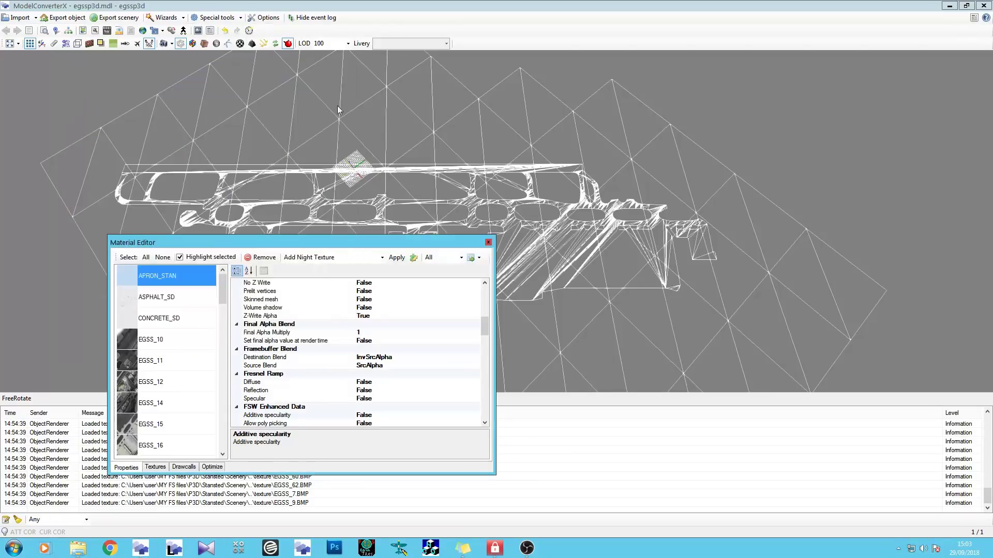
double_click(192, 299)
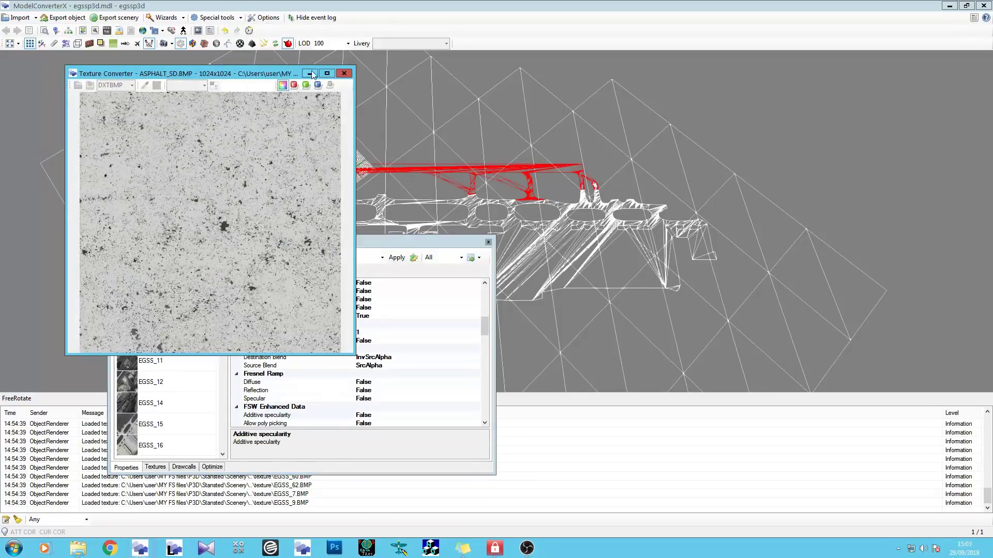
left_click(344, 73)
left_click(197, 319)
left_click(189, 295)
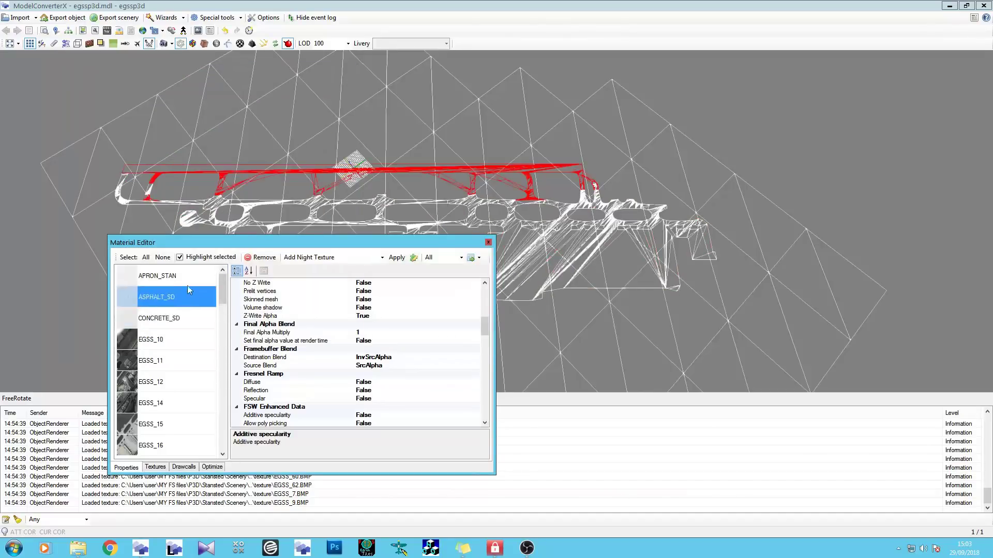
left_click(191, 277)
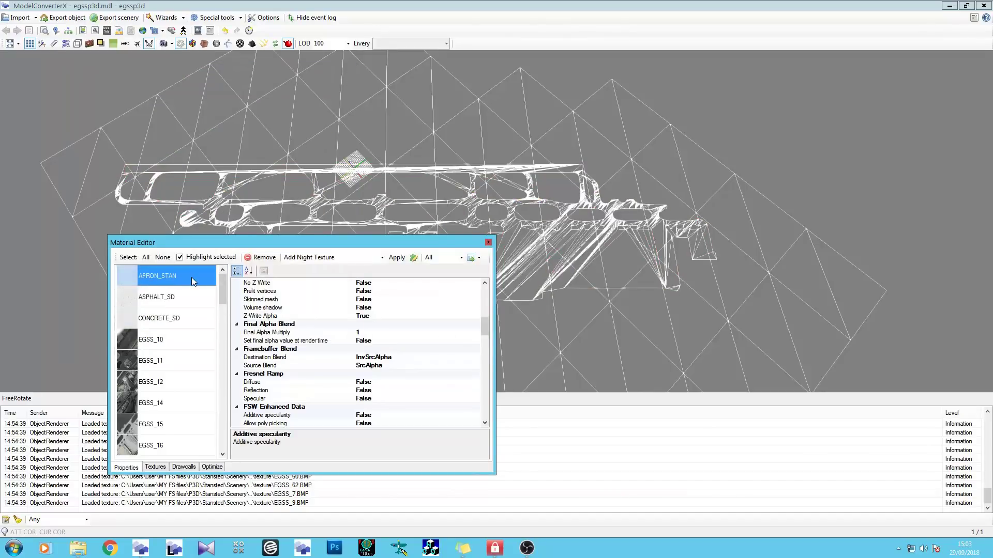
Show the model in untextured solid shading to identify the highlighted APRON_STAN polygons, and remove that material.
left_click(192, 46)
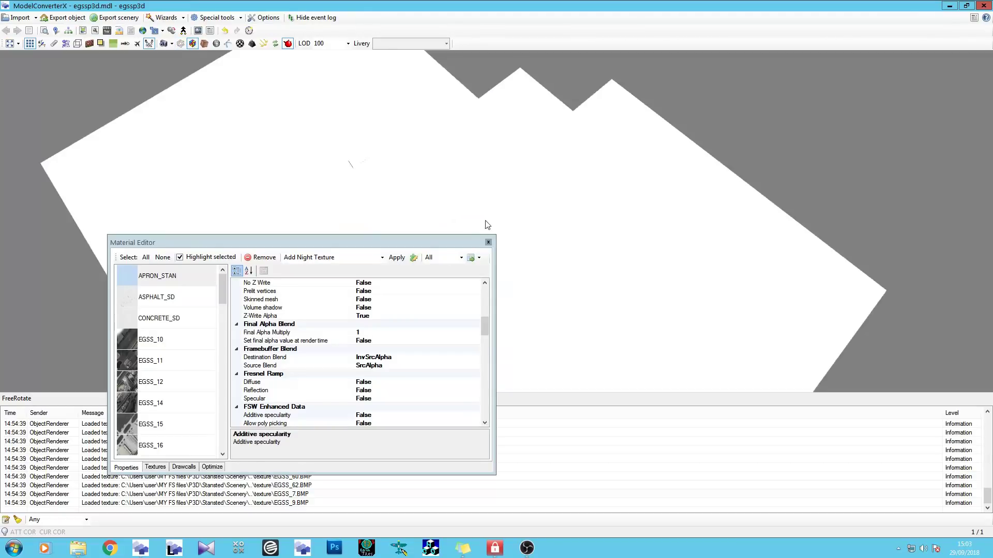
left_click_drag(487, 225, 368, 235)
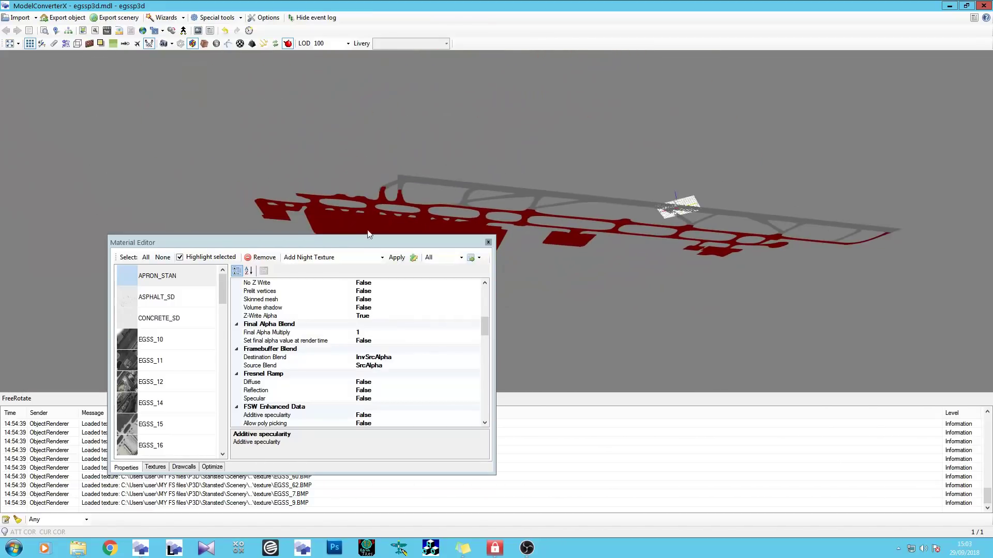
left_click(310, 242)
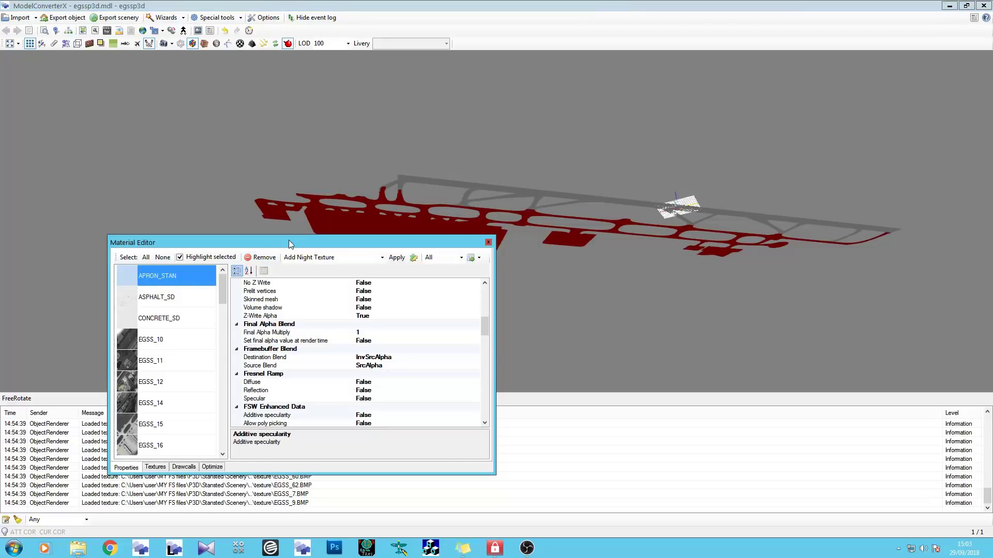
left_click_drag(306, 207, 313, 164)
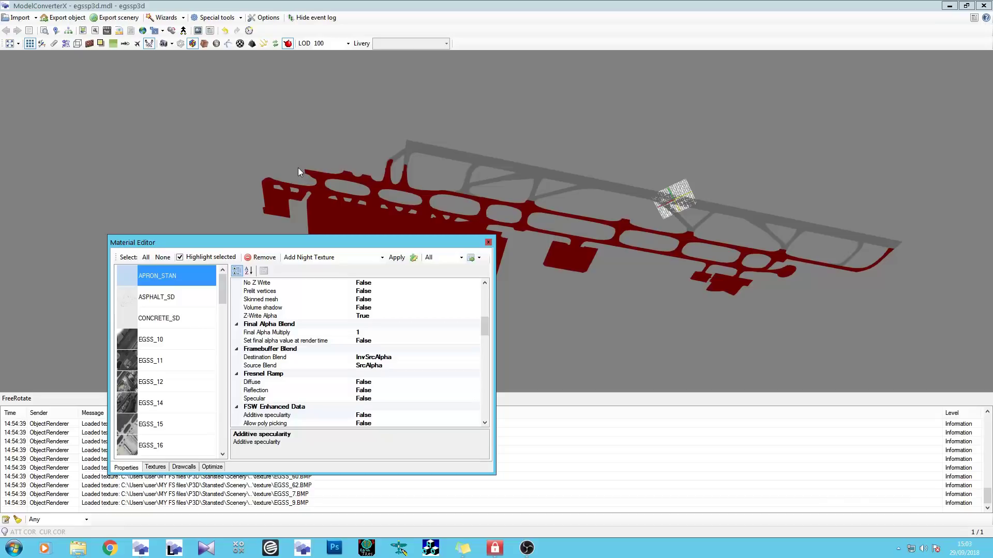
left_click(261, 257)
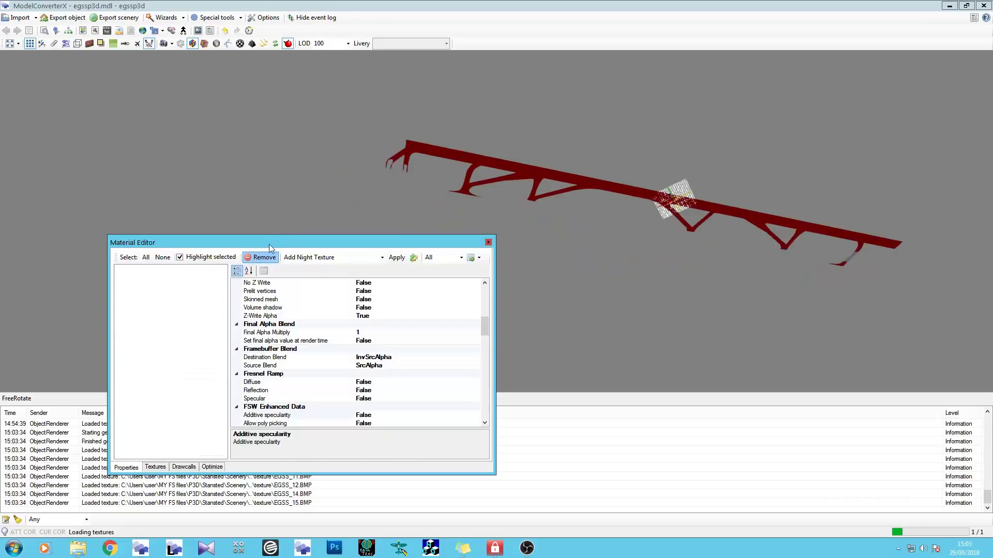
Display the model with textures again and inspect the aprons and taxiways up close.
left_click(204, 43)
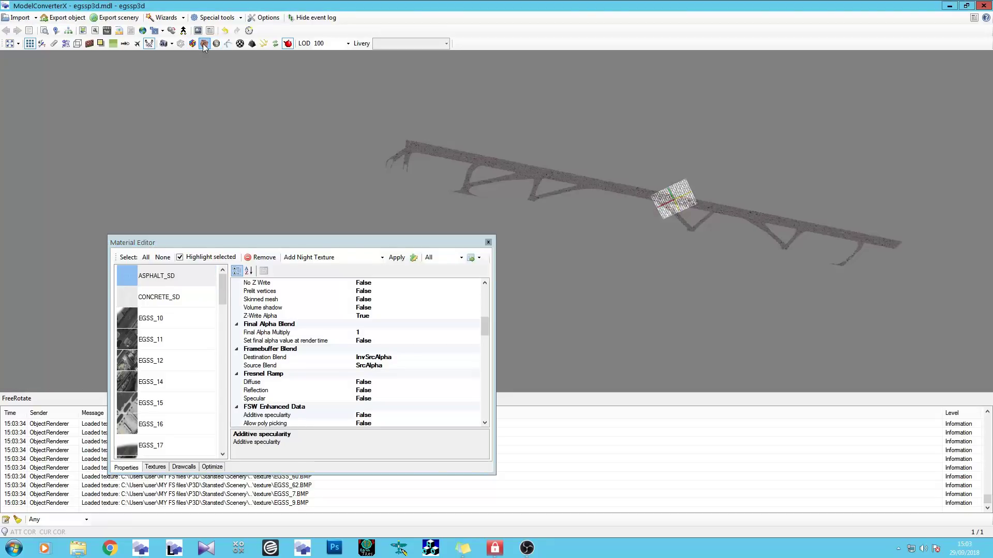
left_click_drag(235, 67, 364, 151)
scroll(528, 264, "up", 6)
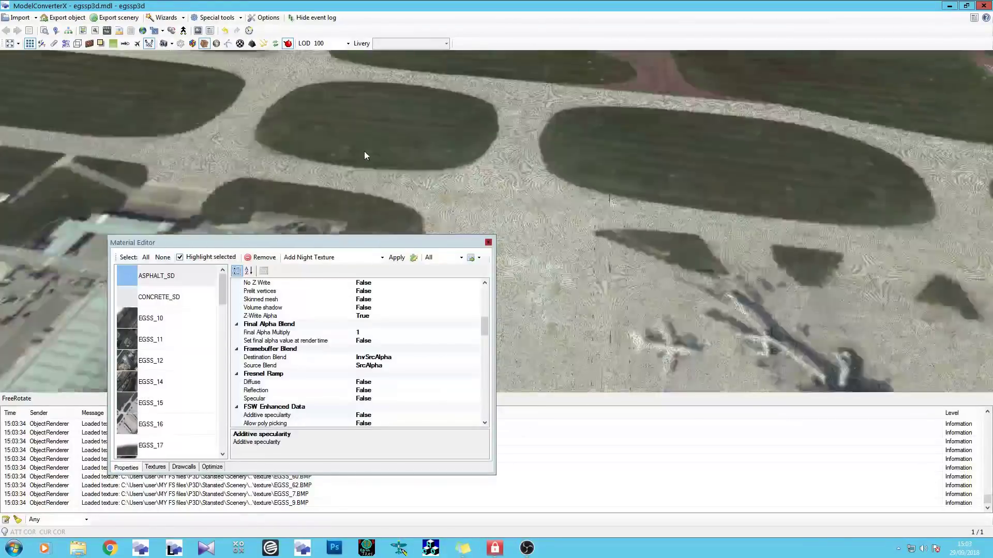
scroll(364, 151, "down", 5)
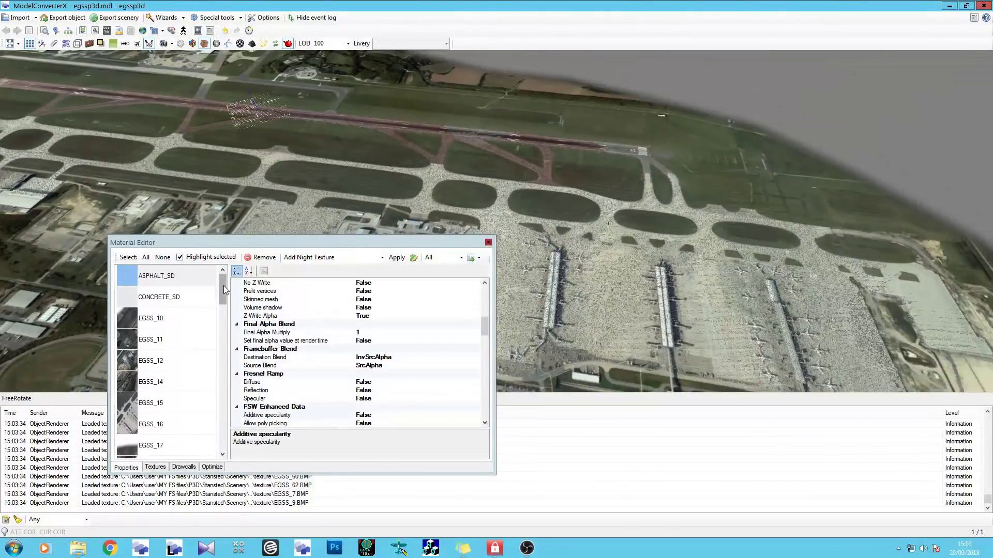
Highlight the CONCRETE_SD and ASPHALT_SD materials in turn to compare the areas they cover, and close the Material Editor.
mouse_move(222, 287)
left_mouse_down()
mouse_move(223, 408)
mouse_move(221, 282)
left_mouse_up()
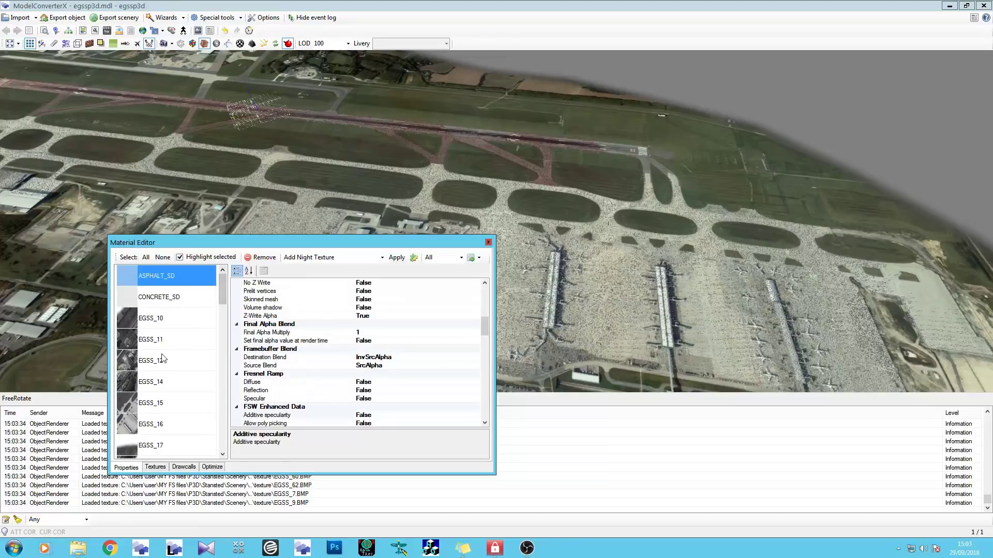
left_click(185, 297)
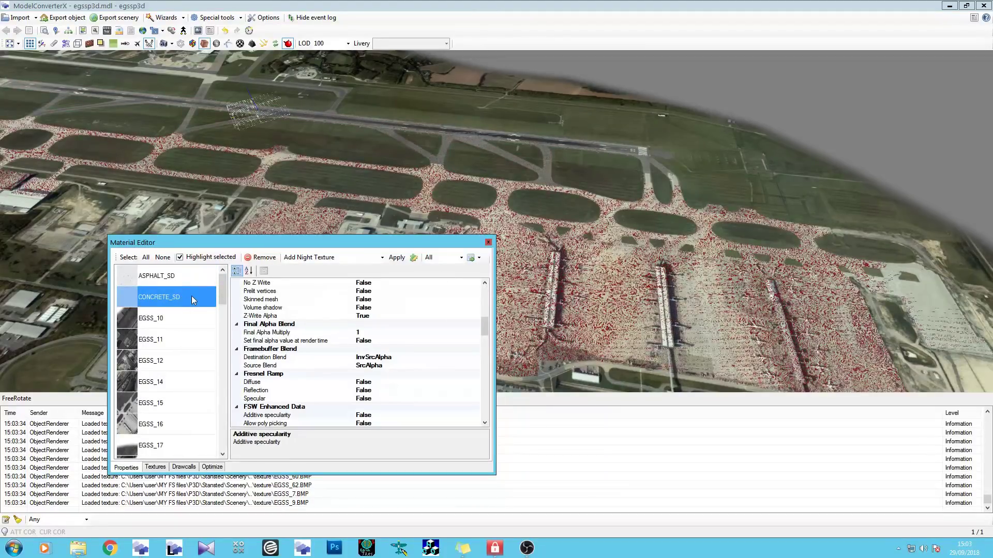
double_click(191, 296)
left_click(366, 69)
double_click(210, 278)
left_click(344, 74)
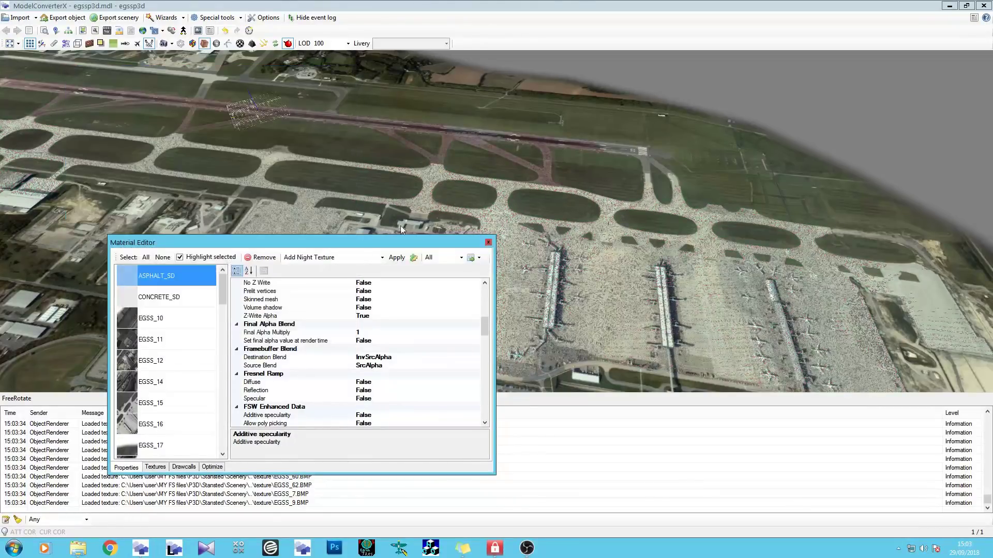
left_click(488, 243)
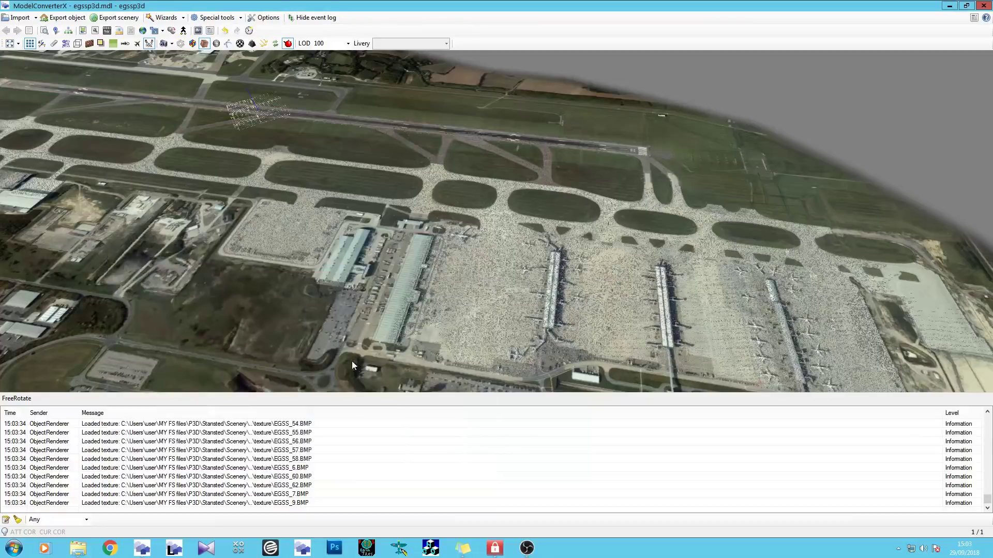
Switch to Photoshop and browse to the egssp3d folder of the Documents library in a new file window.
left_click(331, 549)
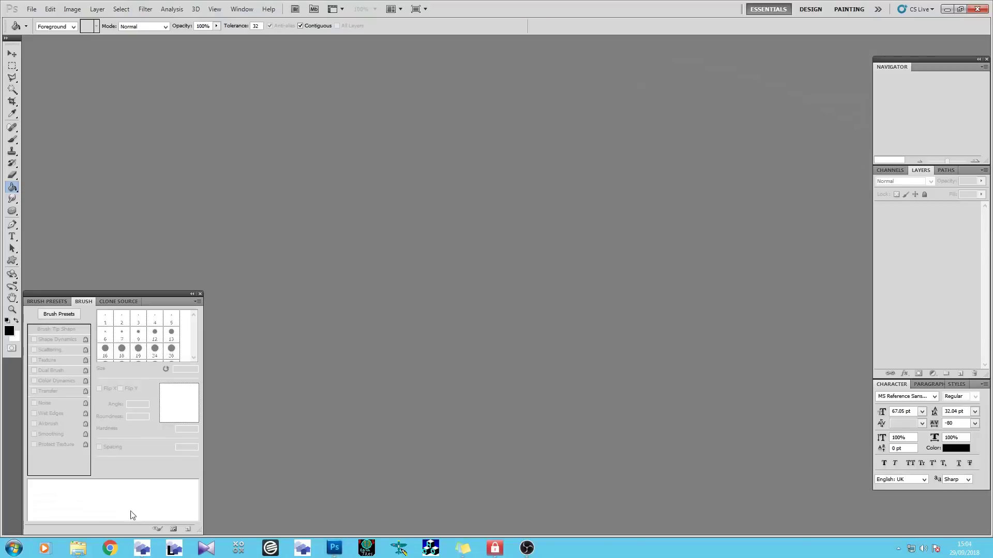
left_click(78, 551)
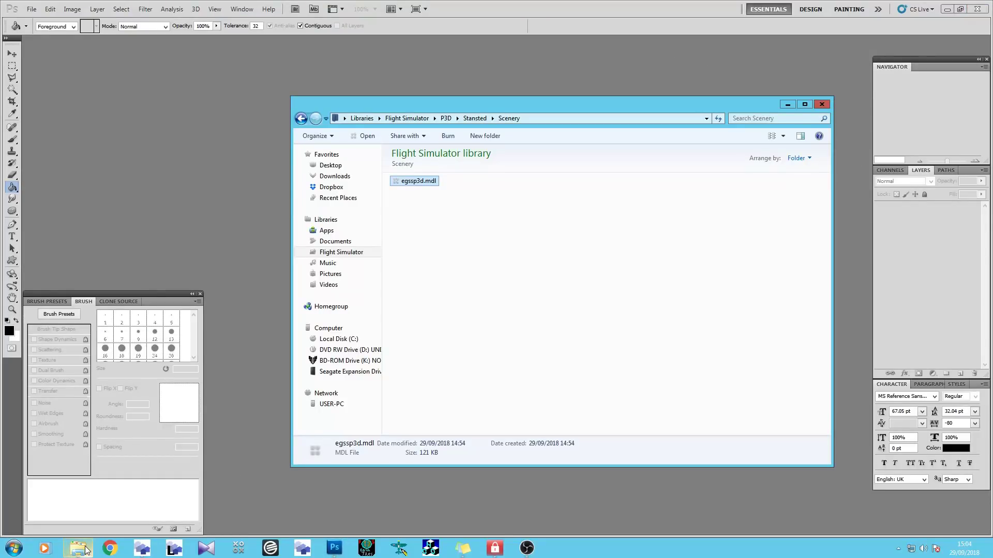
middle_click(86, 550)
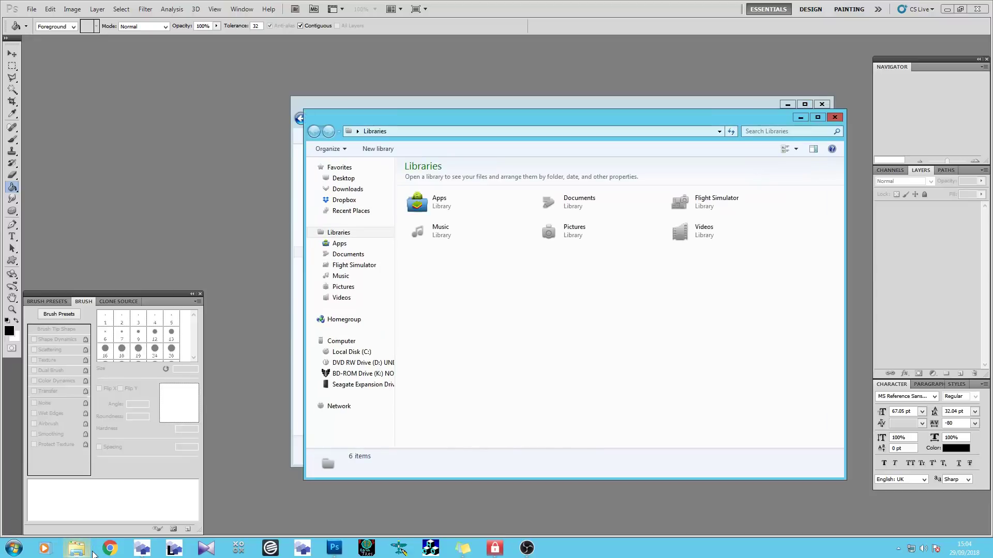
left_click(362, 254)
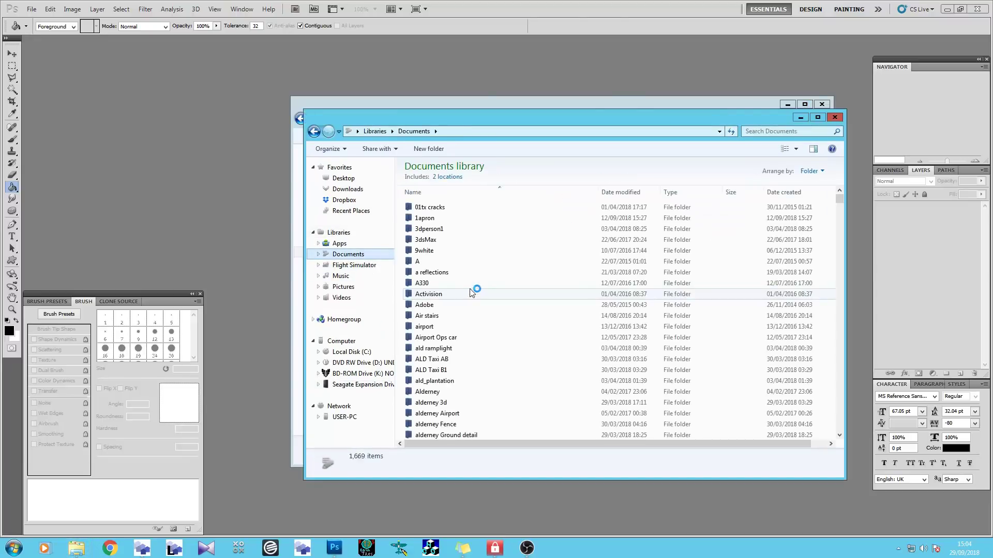
left_click(471, 293)
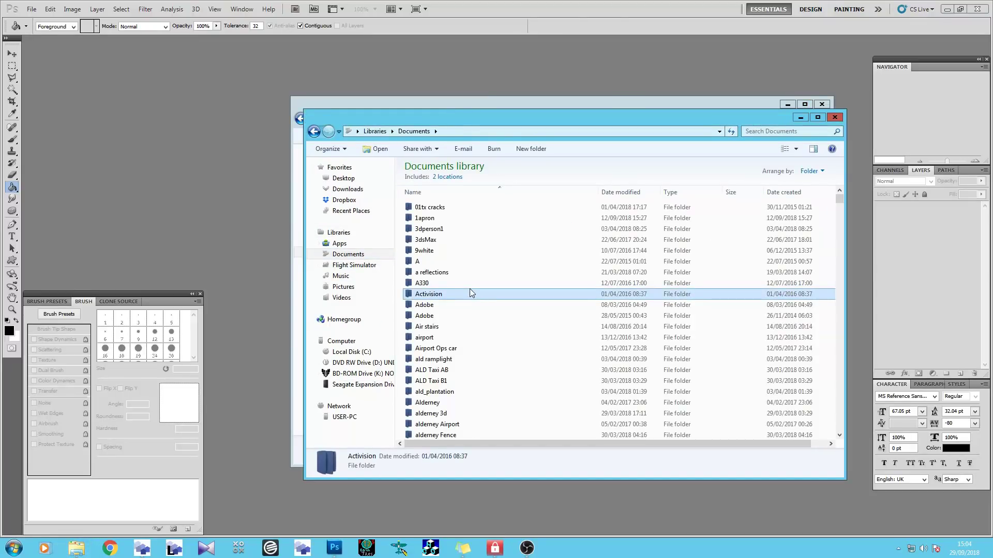
type("egss")
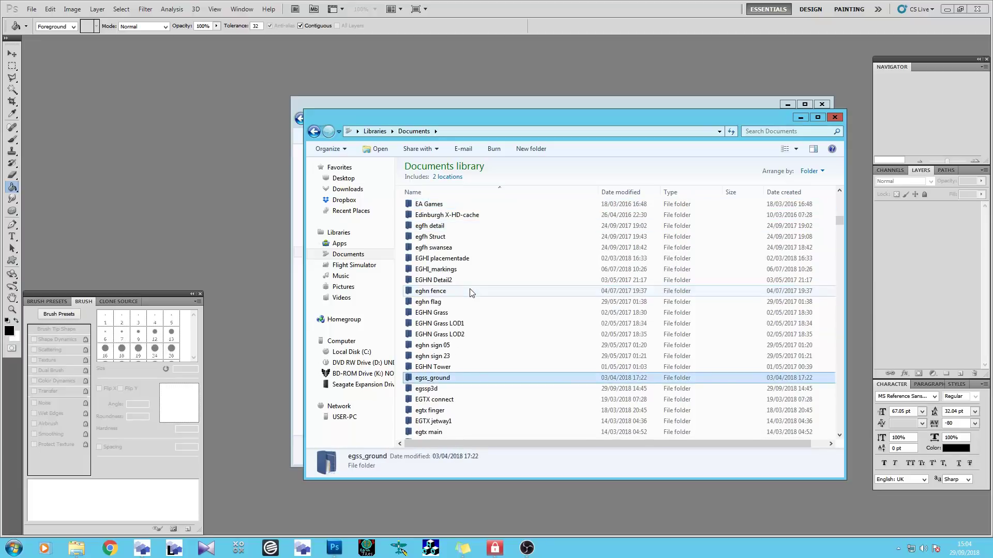
double_click(460, 388)
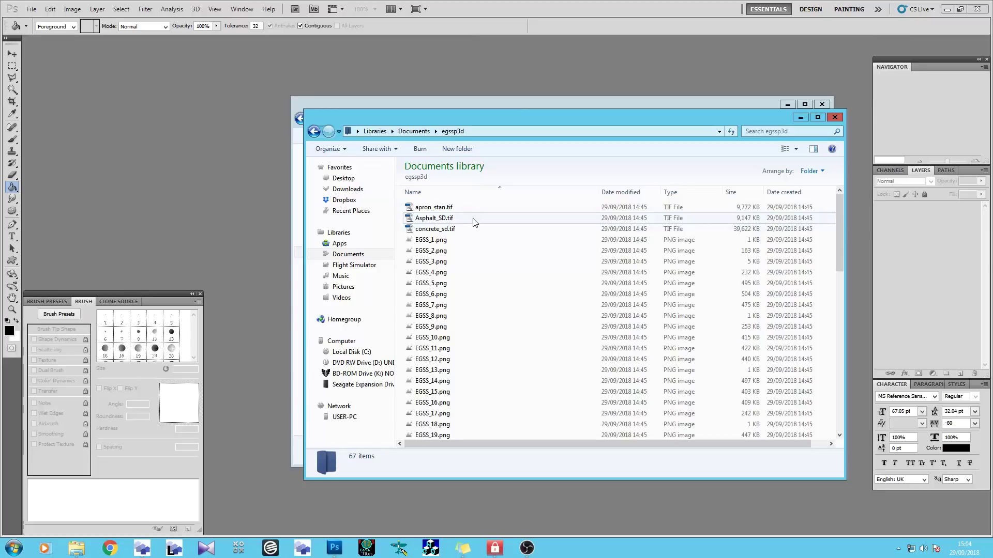
Open Asphalt_SD.tif and concrete_sd.tif in Photoshop and compare the two textures.
left_click_drag(402, 217, 429, 233)
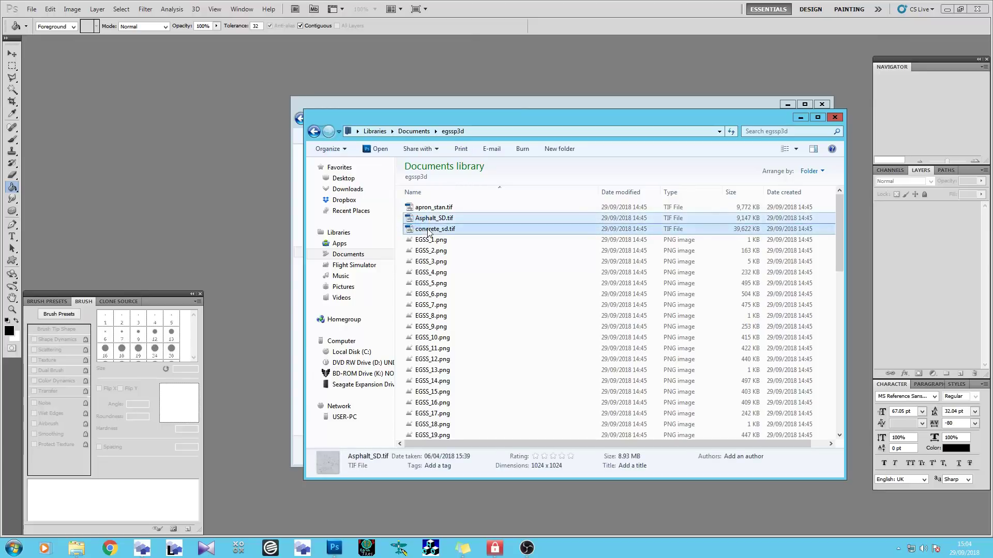
left_click_drag(231, 201, 230, 202)
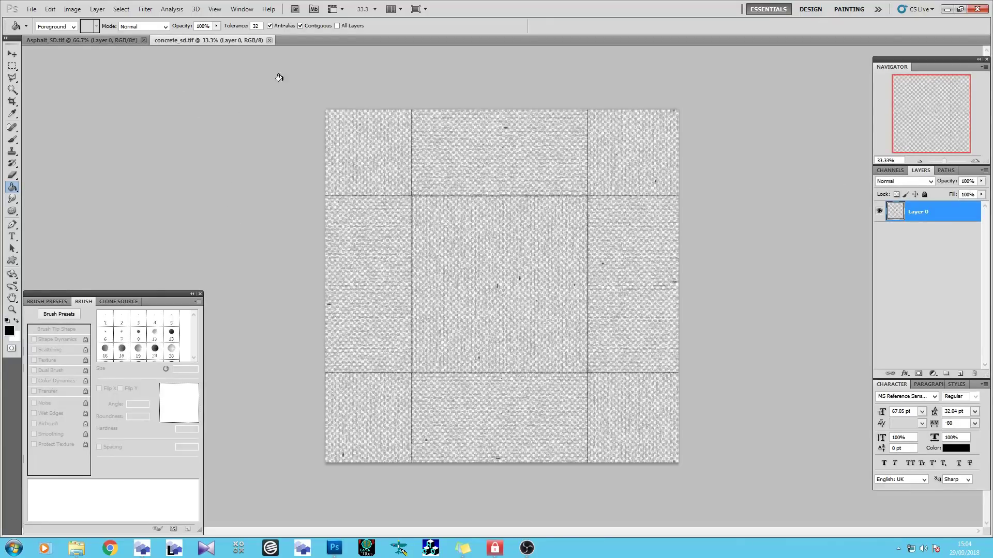
left_click(103, 38)
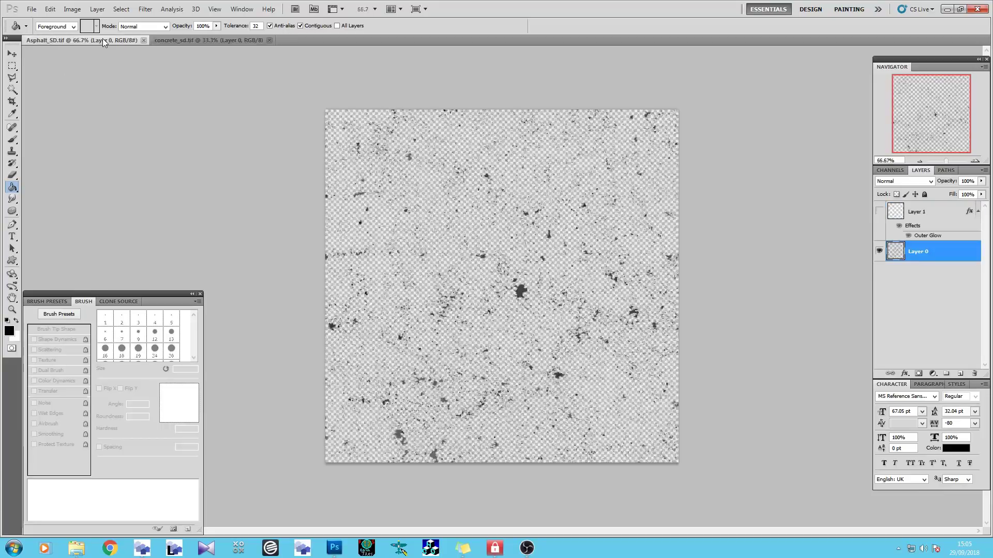
left_click(191, 41)
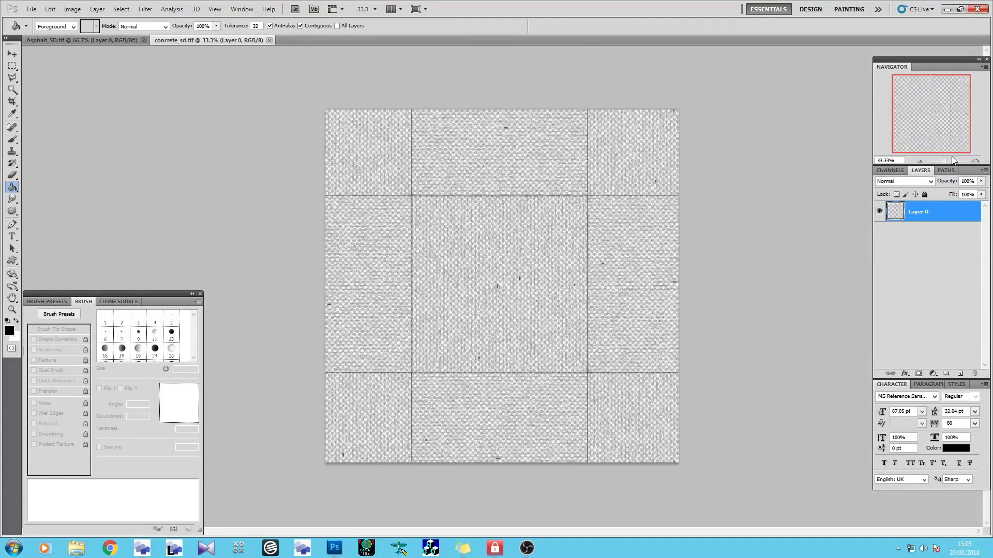
Add a new empty layer to concrete_sd.tif and place it beneath Layer 0.
mouse_move(944, 158)
left_mouse_down()
mouse_move(955, 159)
mouse_move(943, 159)
left_mouse_up()
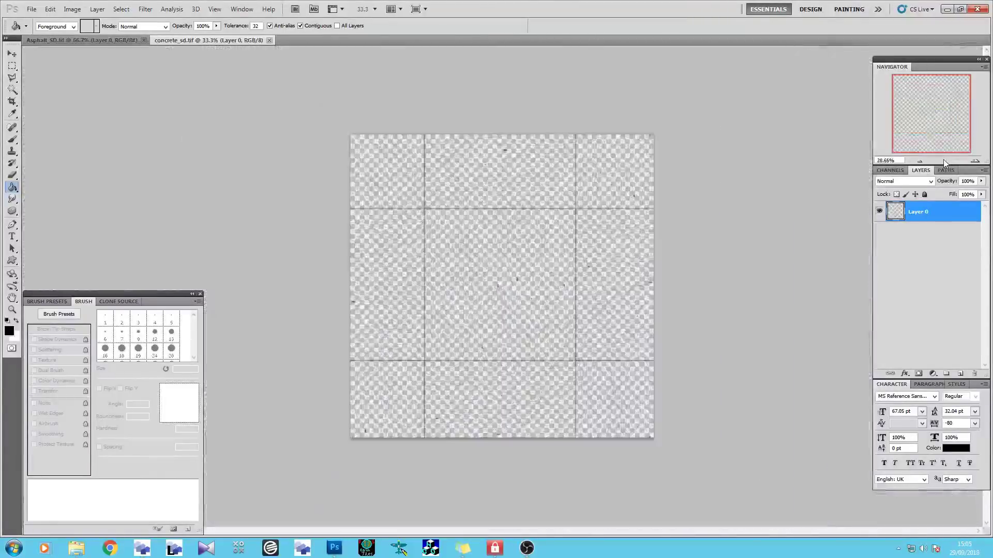
left_click(960, 373)
left_click_drag(933, 216, 933, 241)
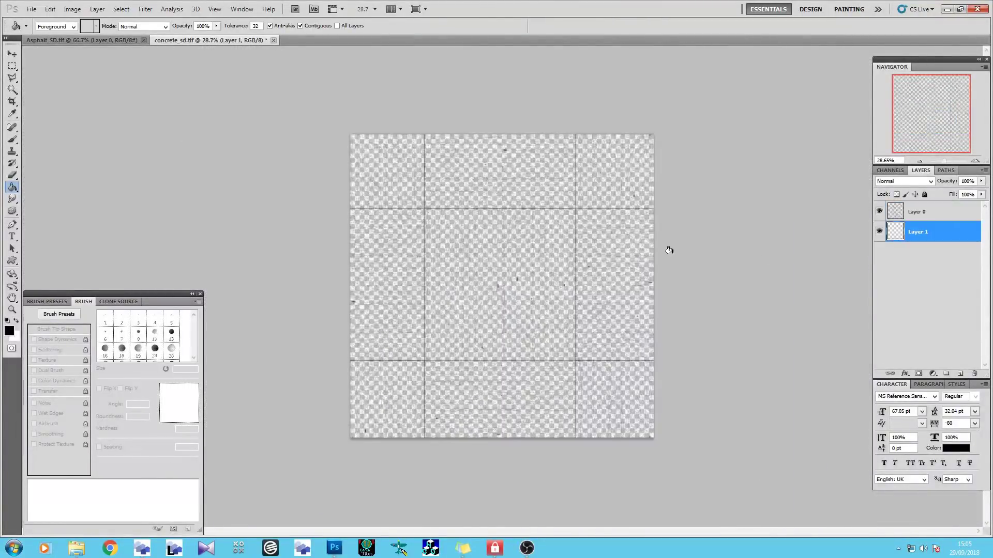
Paint a red zigzag test stroke on the empty layer to examine the concrete texture's transparency up close, and undo it.
left_click(12, 140)
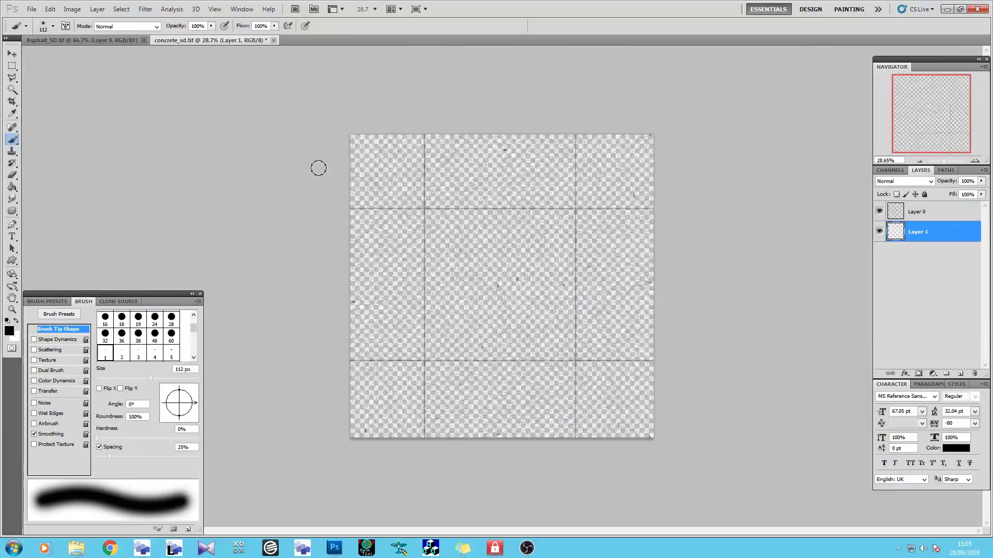
left_click(9, 331)
type("255")
left_click(848, 230)
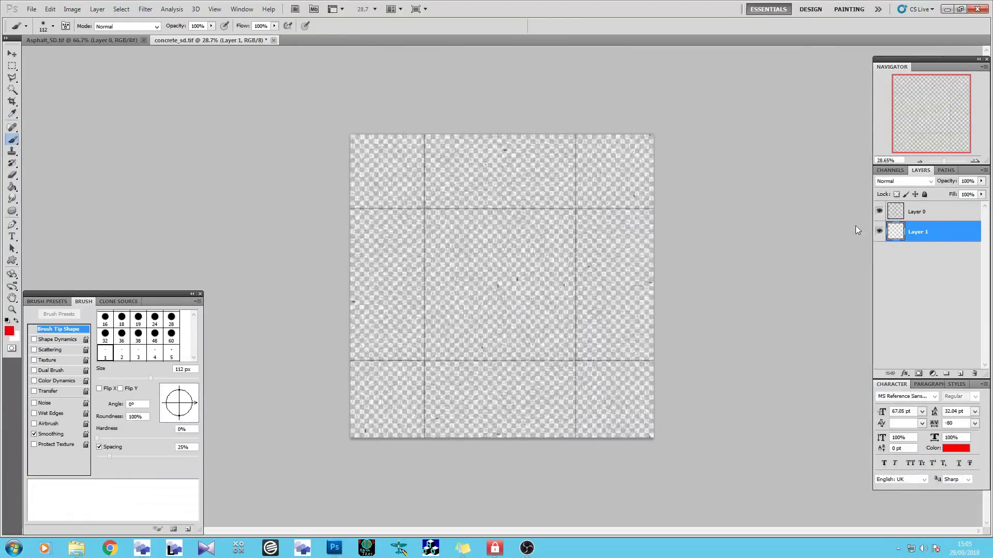
mouse_move(413, 180)
left_mouse_down()
mouse_move(610, 225)
mouse_move(548, 316)
mouse_move(526, 331)
left_mouse_up()
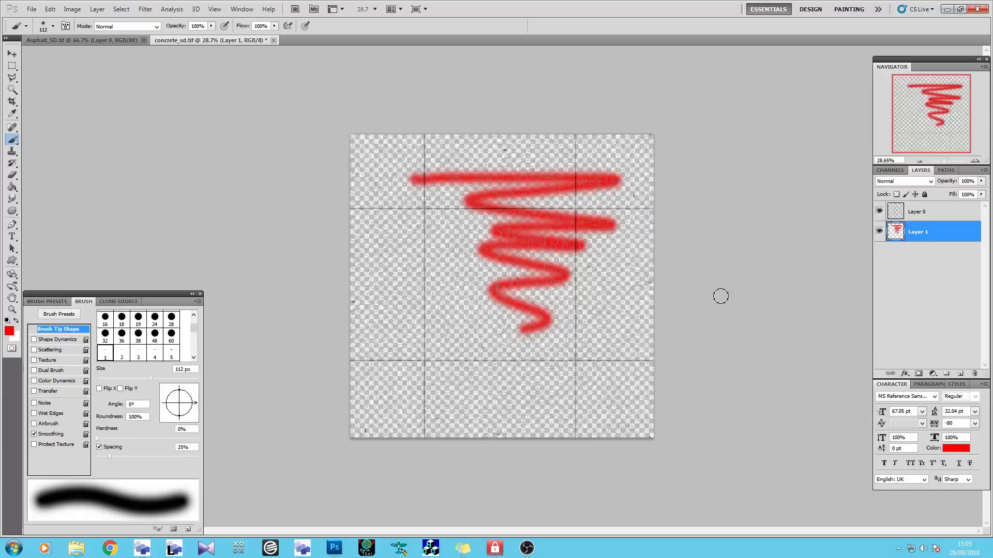
left_click_drag(946, 164, 950, 165)
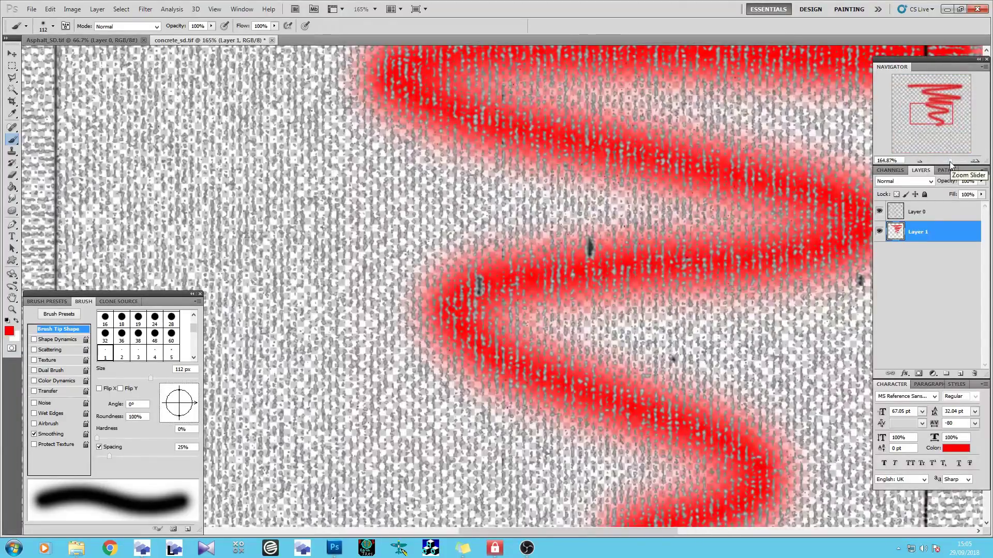
key("ctrl+z")
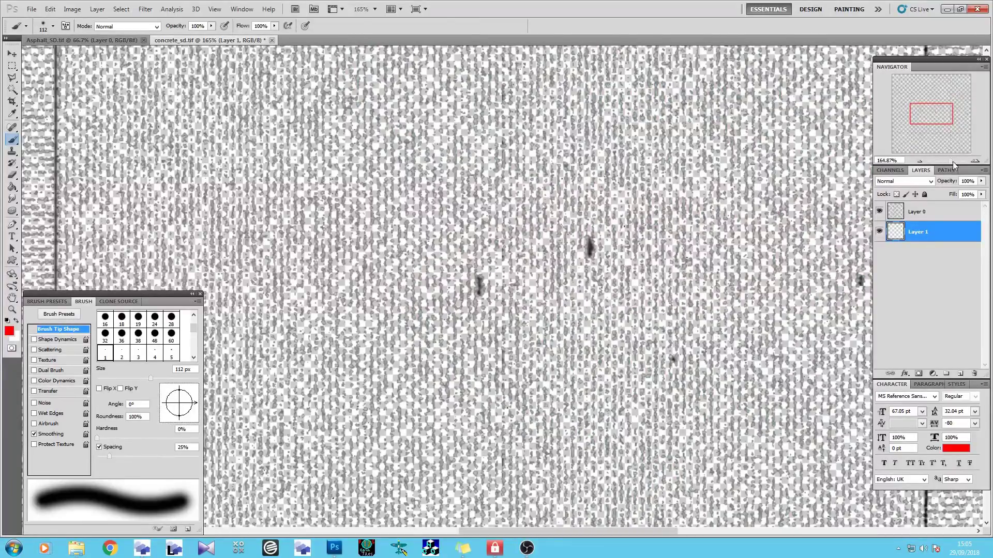
Set the foreground color to black (000000) and fill Layer 1 with it using the Paint Bucket.
left_click_drag(951, 160, 901, 181)
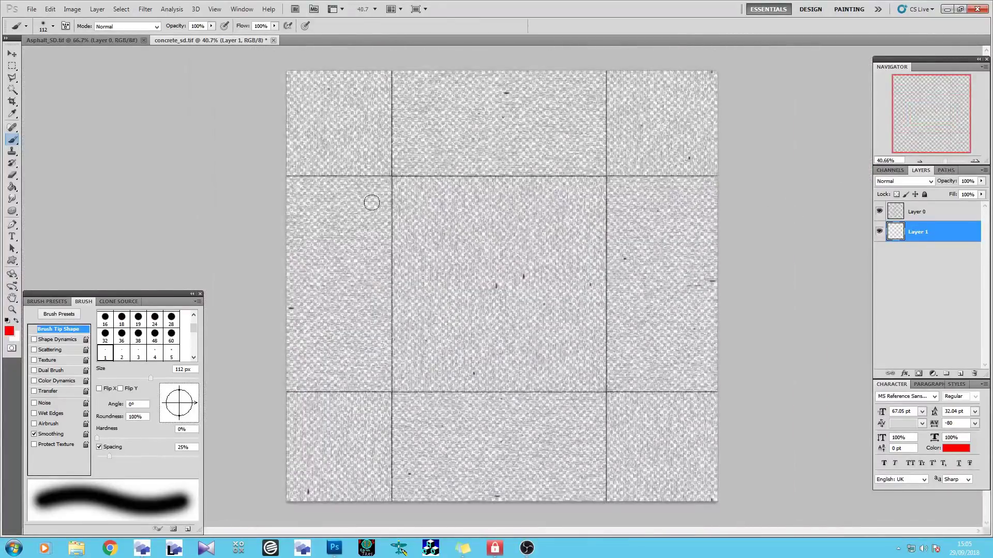
left_click(13, 187)
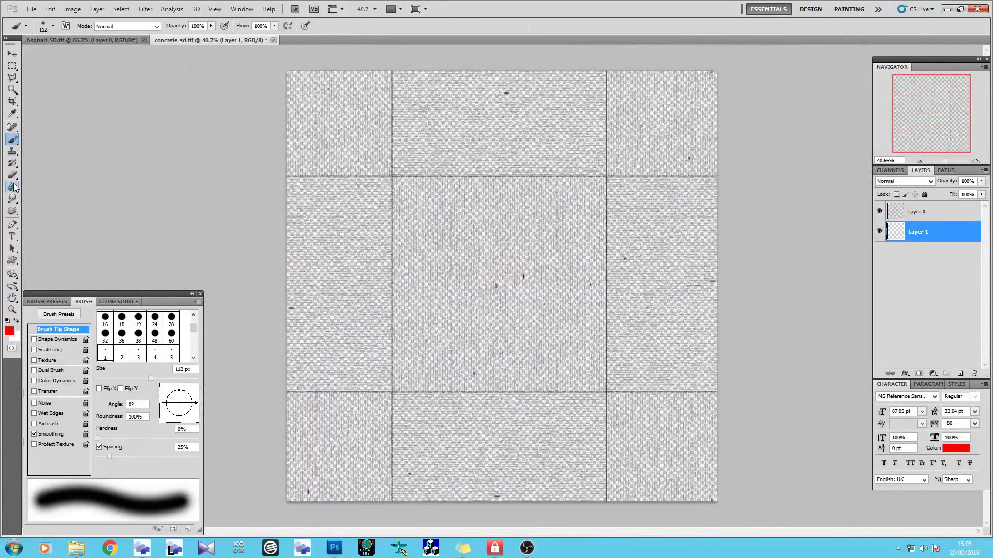
left_click(10, 331)
left_click(612, 367)
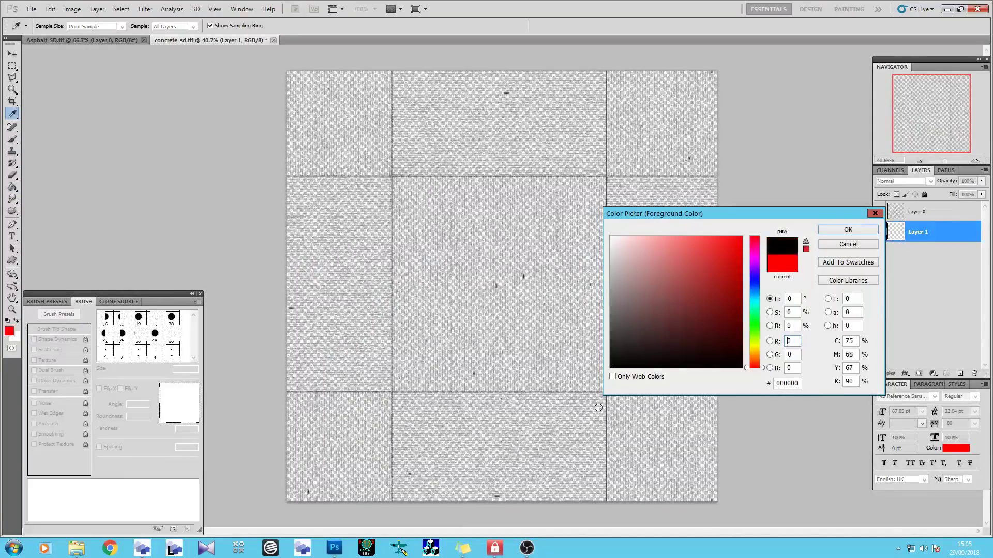
left_click(859, 233)
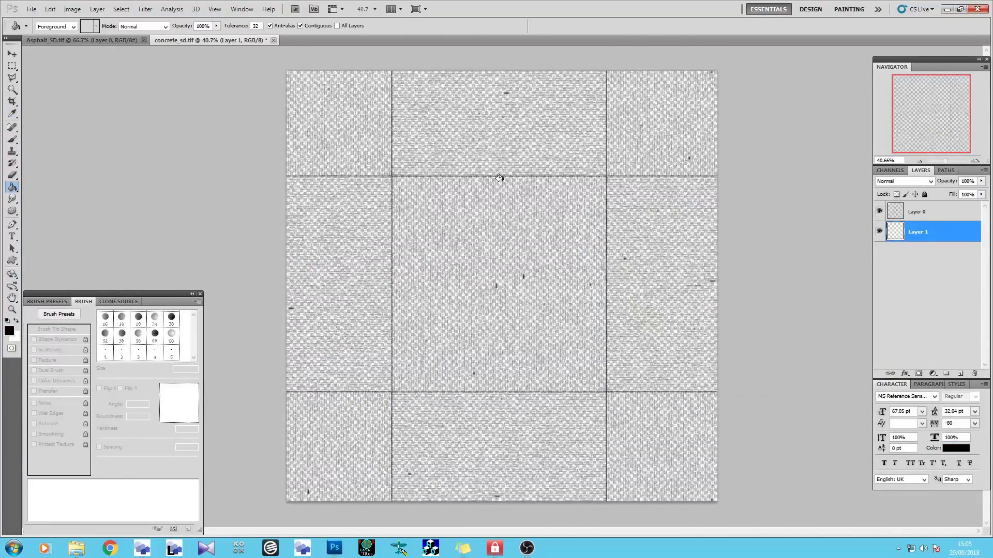
left_click(434, 310)
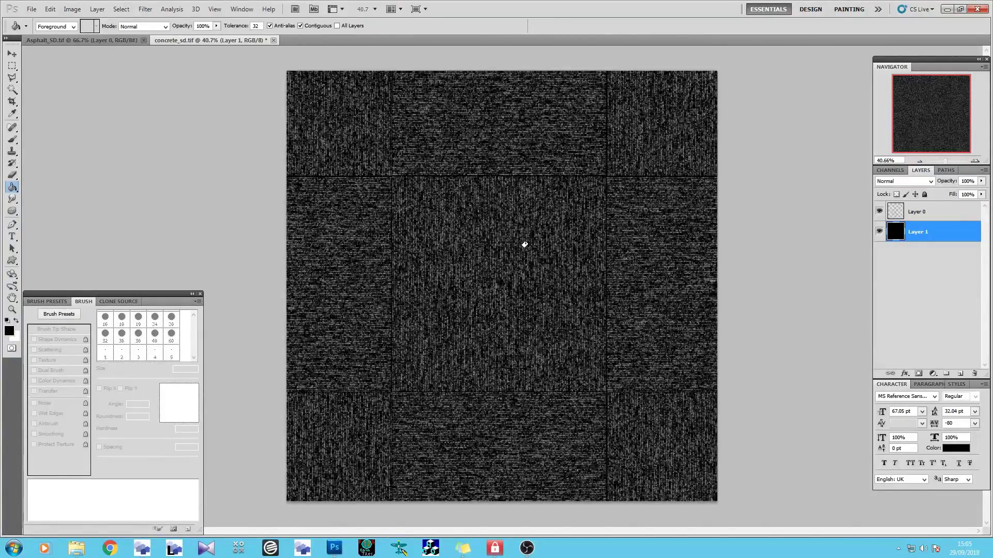
Desaturate the concrete texture on Layer 0.
left_click(900, 216)
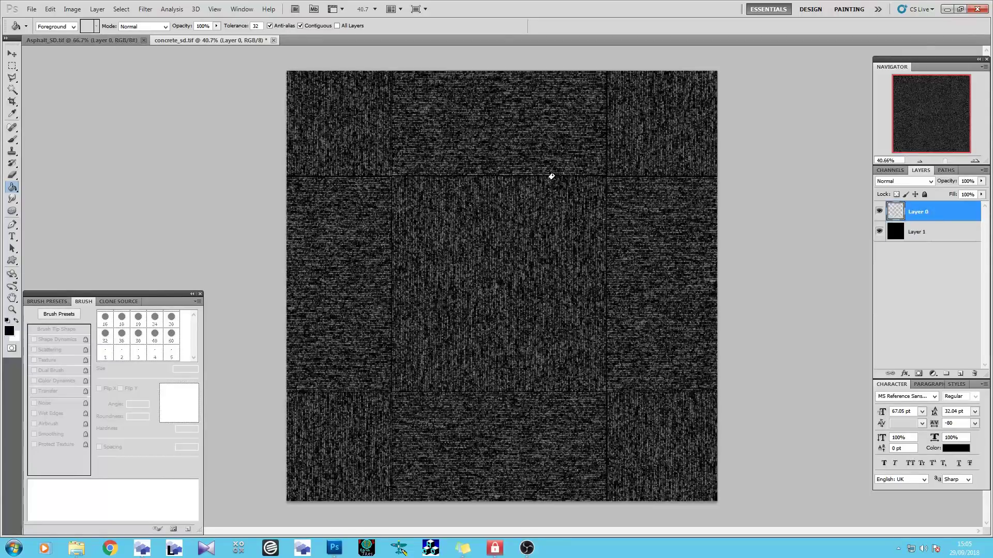
left_click(72, 9)
mouse_move(90, 34)
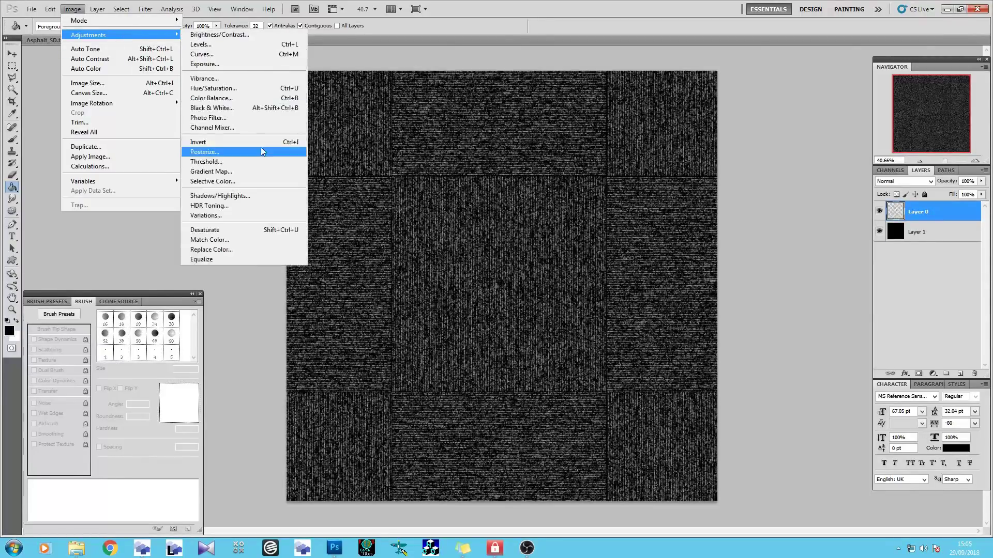
left_click(226, 229)
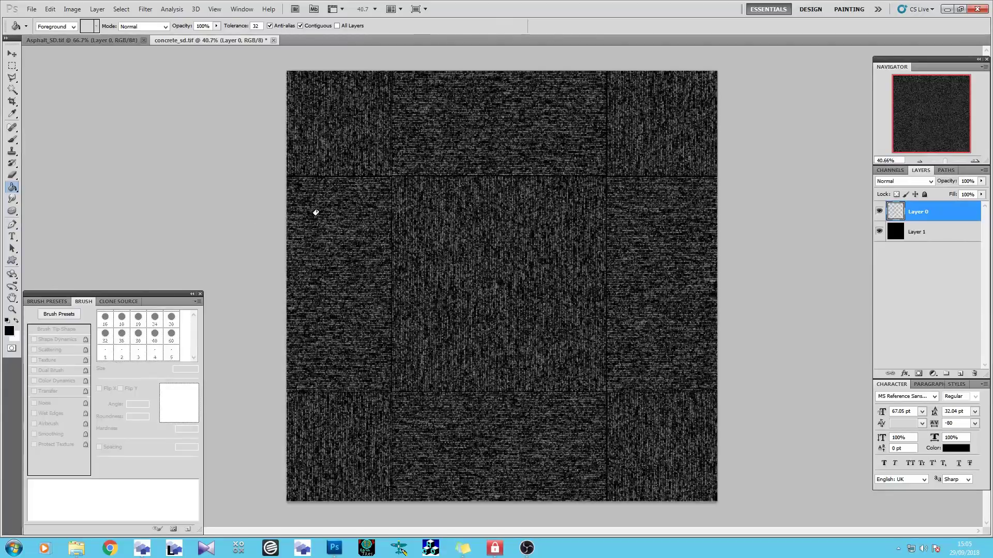
Give the black Layer 1 a Pattern Overlay with the grey concrete pattern at slightly reduced opacity.
left_click_drag(944, 160, 945, 161)
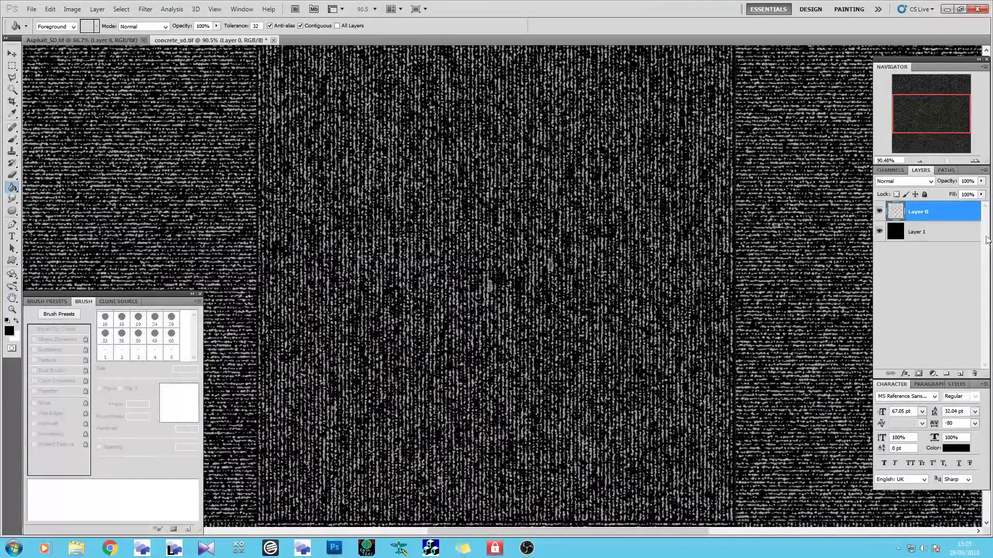
double_click(933, 229)
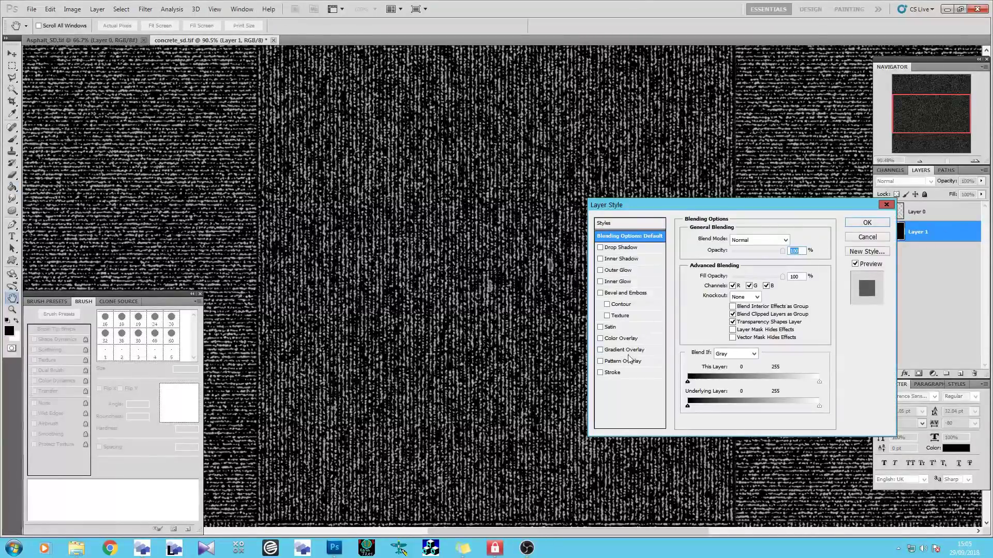
left_click(629, 362)
left_click(755, 274)
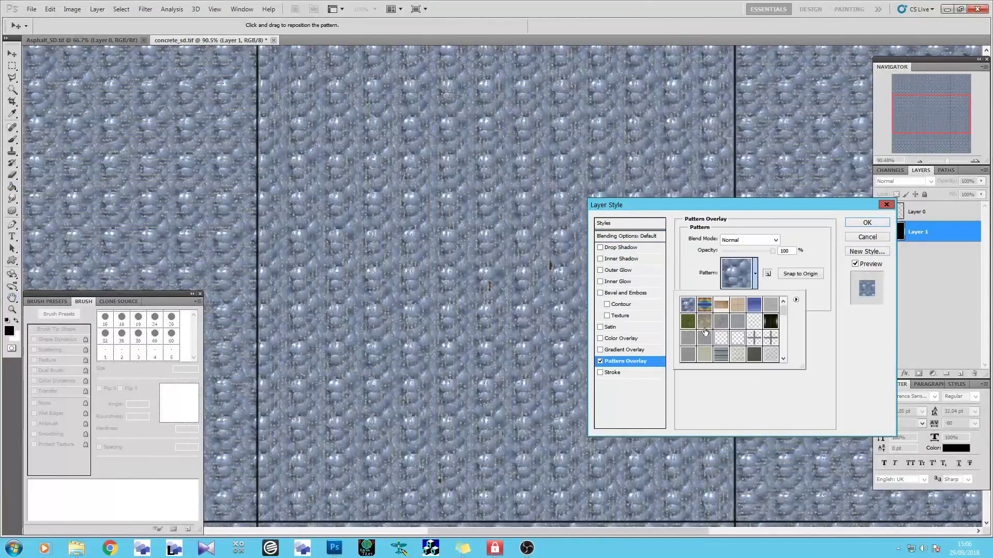
left_click(687, 359)
left_click(843, 338)
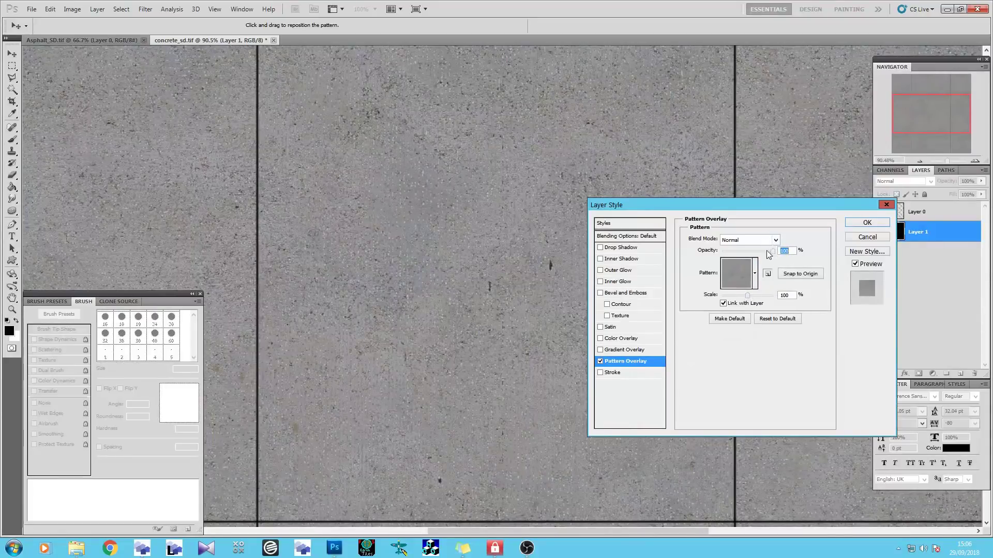
left_click_drag(770, 252, 763, 257)
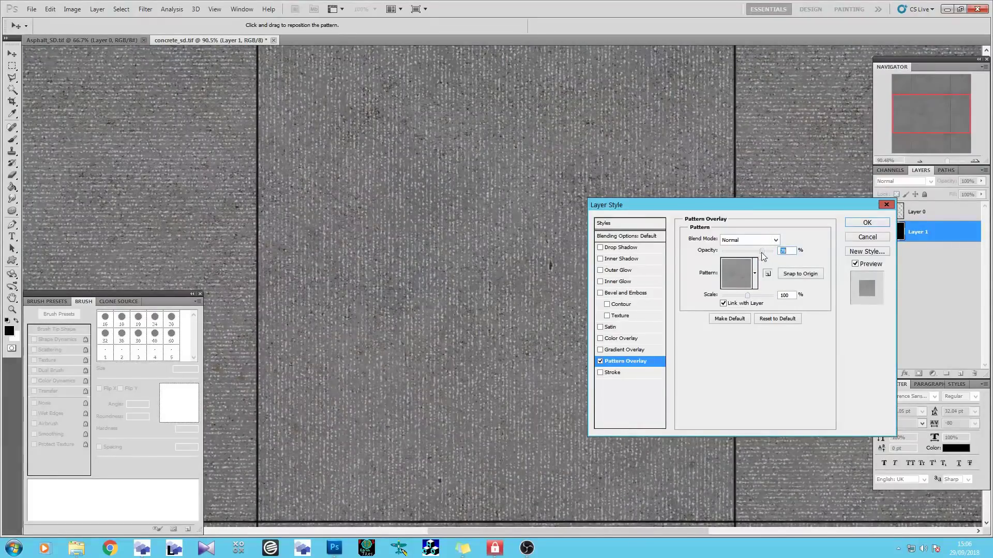
left_click(867, 223)
Merge Layer 0 and Layer 1 of the concrete texture into a single layer.
left_click_drag(948, 162, 944, 161)
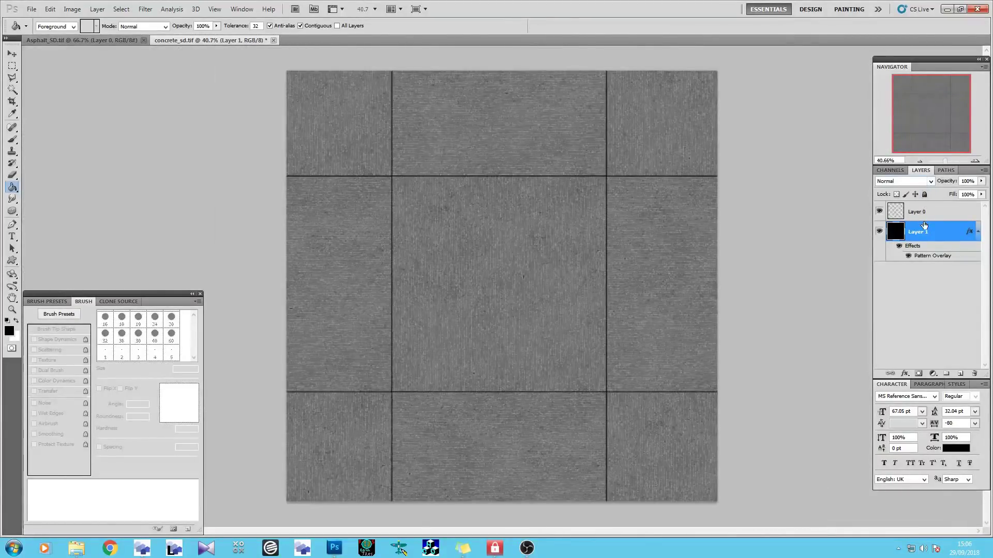
left_click(945, 215, "shift")
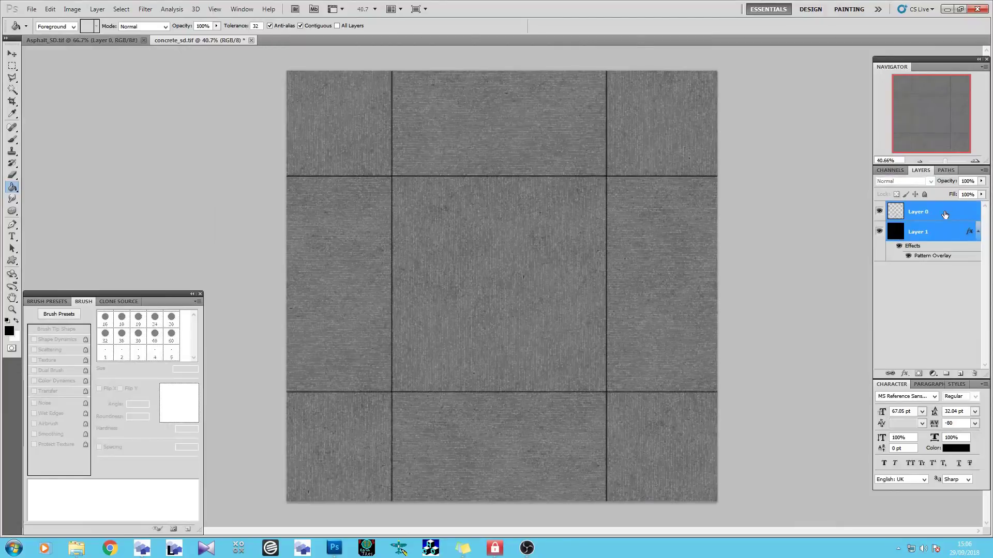
key("ctrl+e")
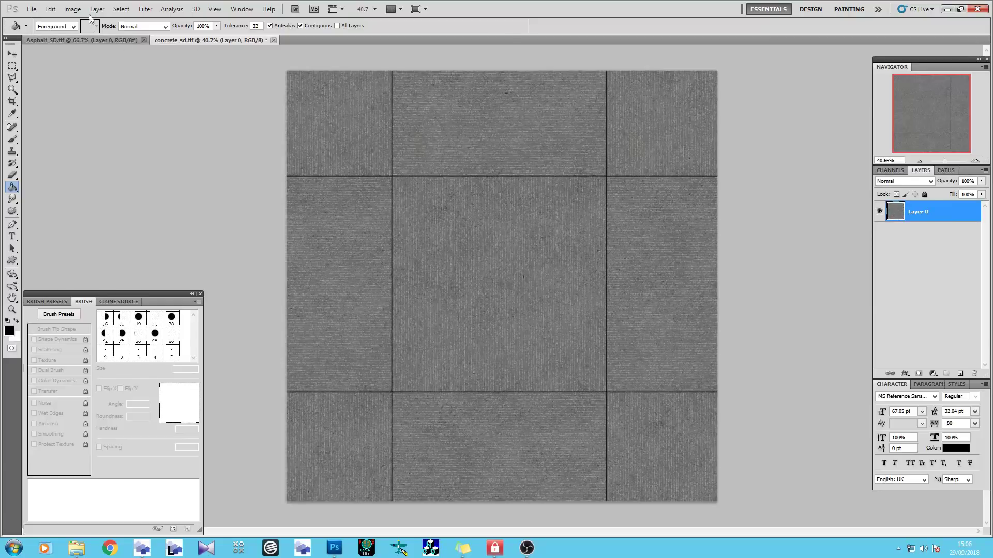
Adjust the merged concrete texture to brightness -12 and contrast 78.
left_click(73, 9)
mouse_move(88, 35)
left_click(218, 35)
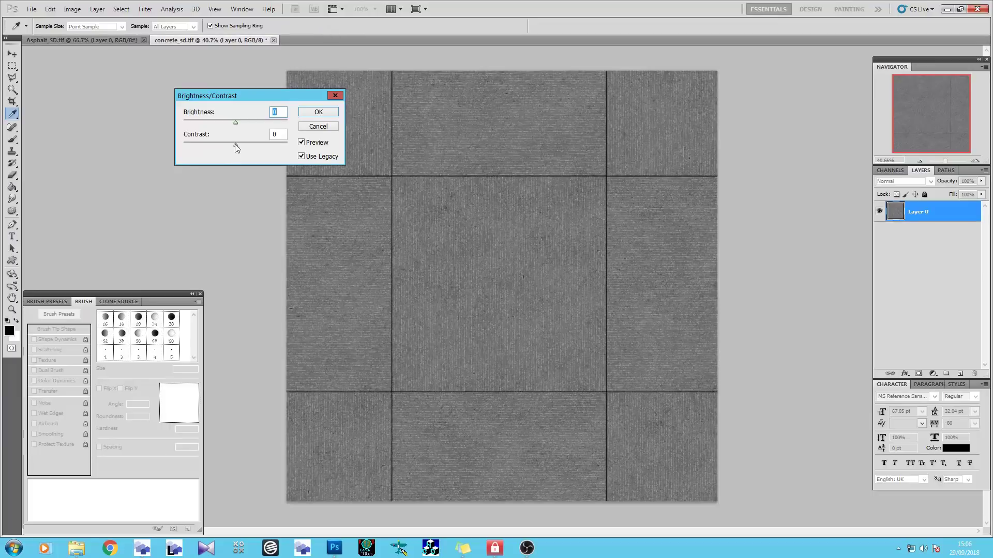
left_click_drag(236, 146, 276, 157)
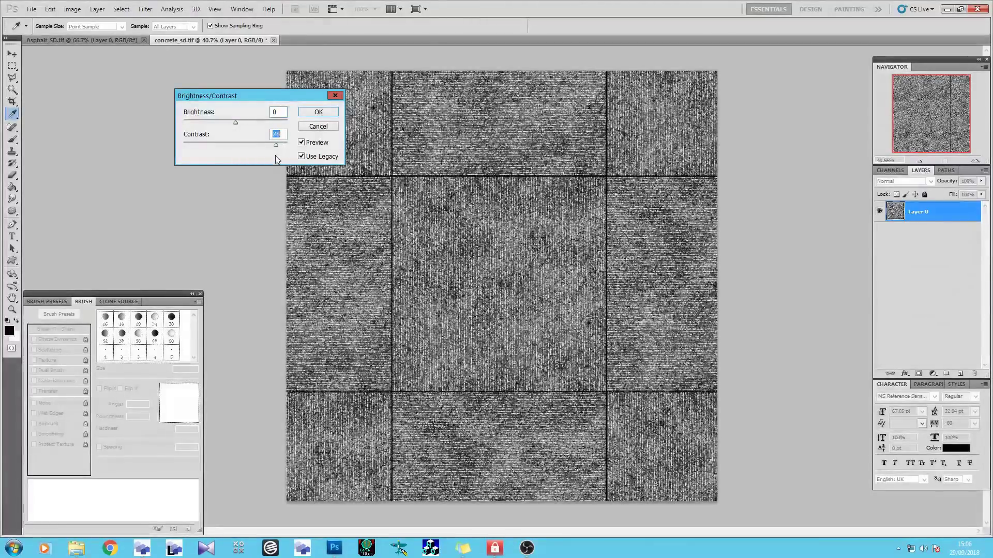
left_click_drag(236, 122, 230, 127)
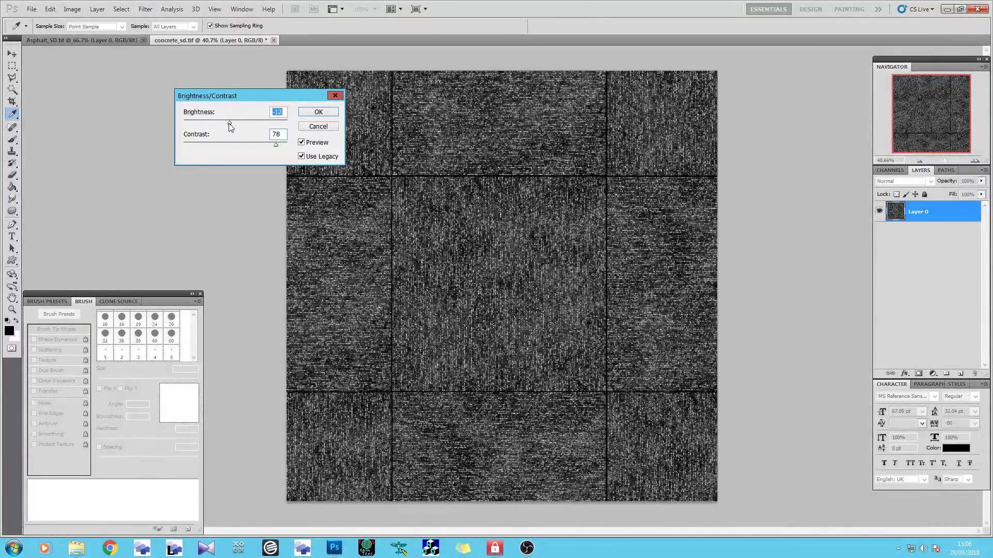
left_click(318, 112)
Start saving the concrete texture under the name concrete_sd_s in PNG format.
key("g")
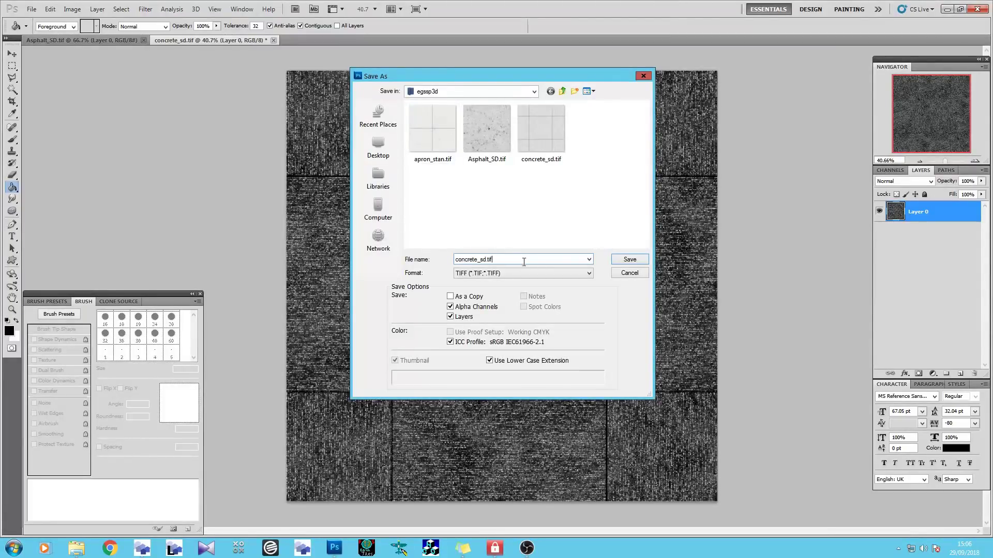
key("BackSpace")
key("BackSpace")
key("BackSpace")
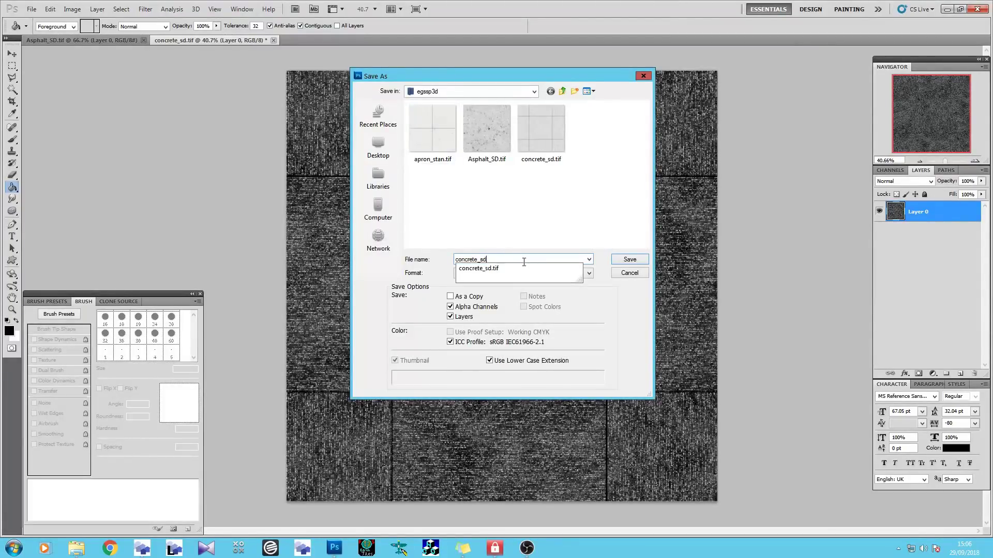
type("_")
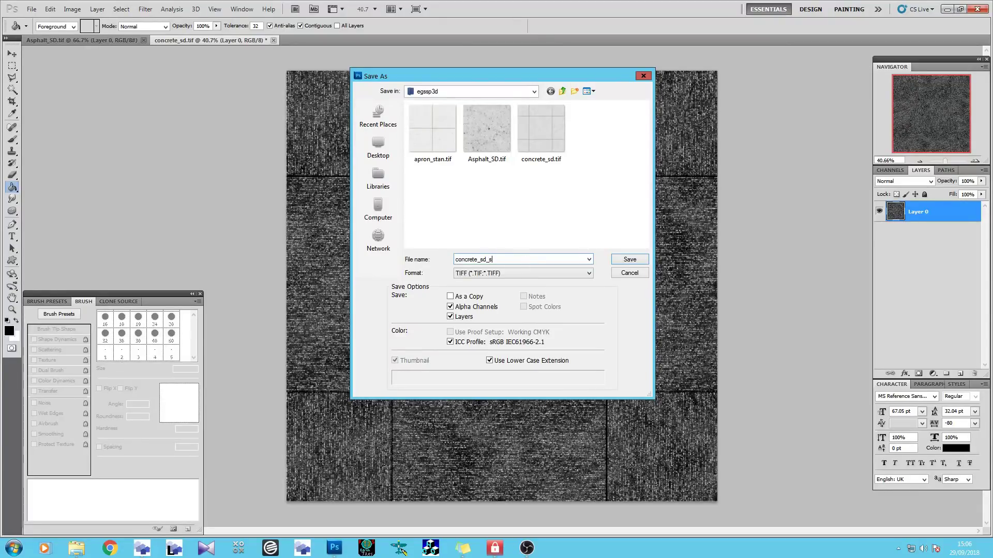
type("s")
left_click(519, 274)
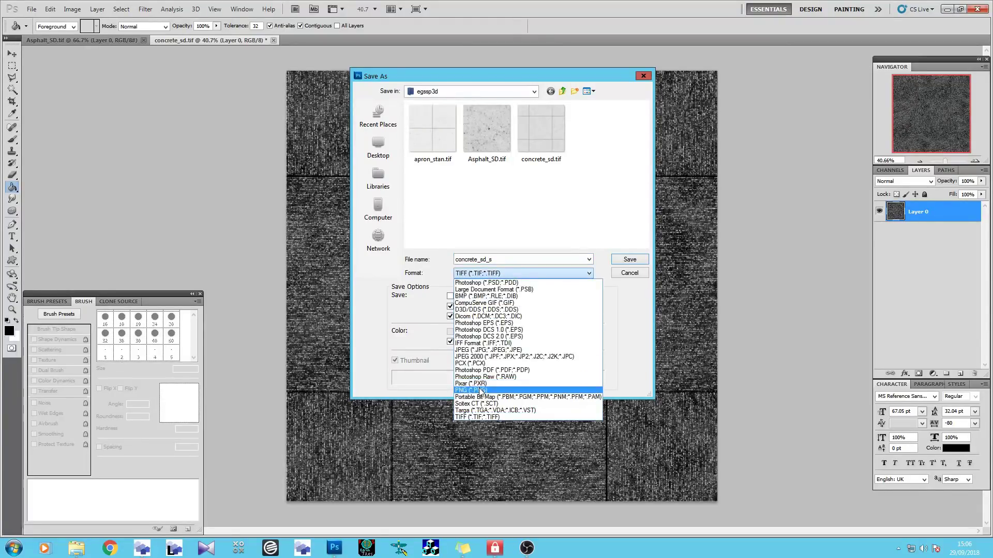
left_click(523, 390)
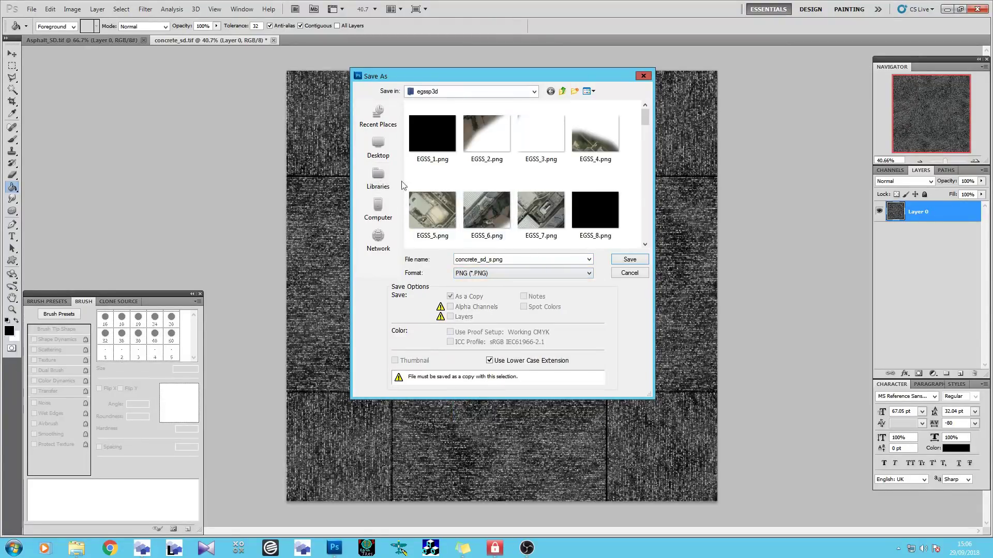
Save the non-interlaced PNG in the Flight Simulator library's P3D > Stansted > Texture folder, and close concrete_sd.tif without saving changes.
left_click(365, 177)
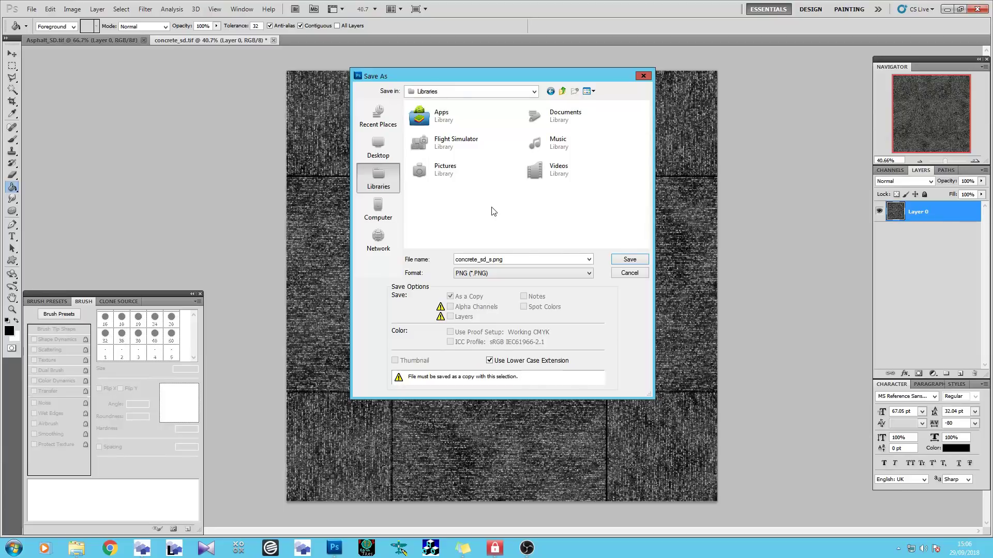
double_click(472, 149)
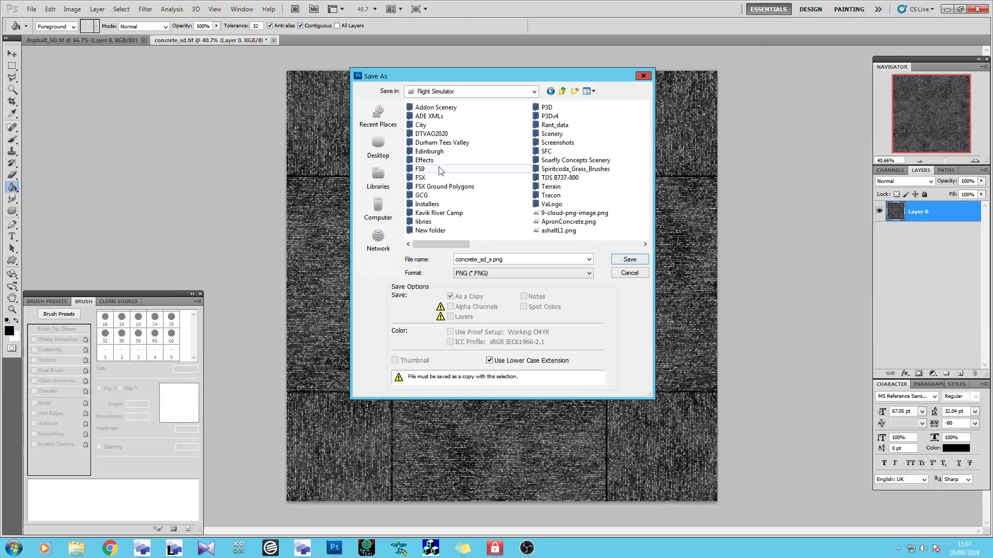
double_click(548, 109)
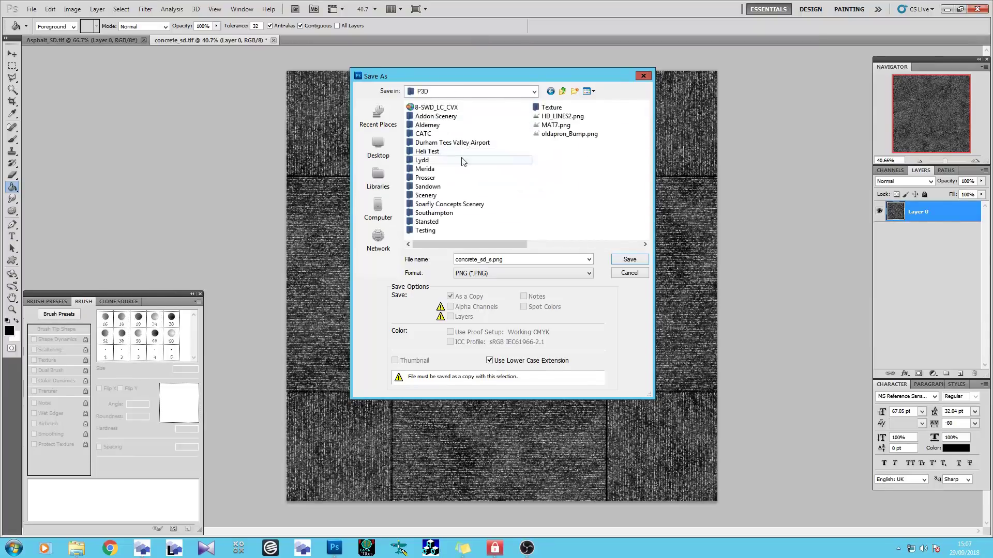
double_click(427, 222)
double_click(426, 116)
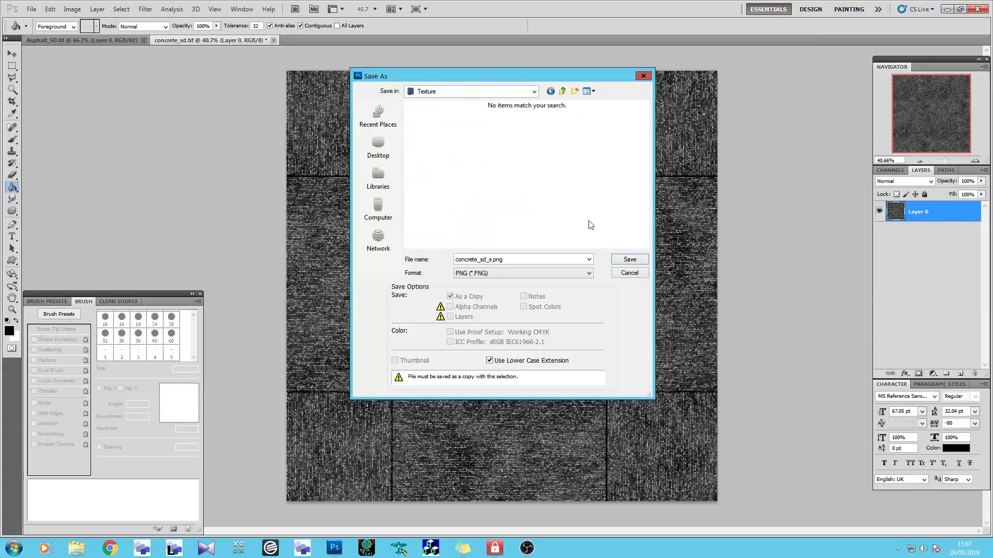
left_click(627, 261)
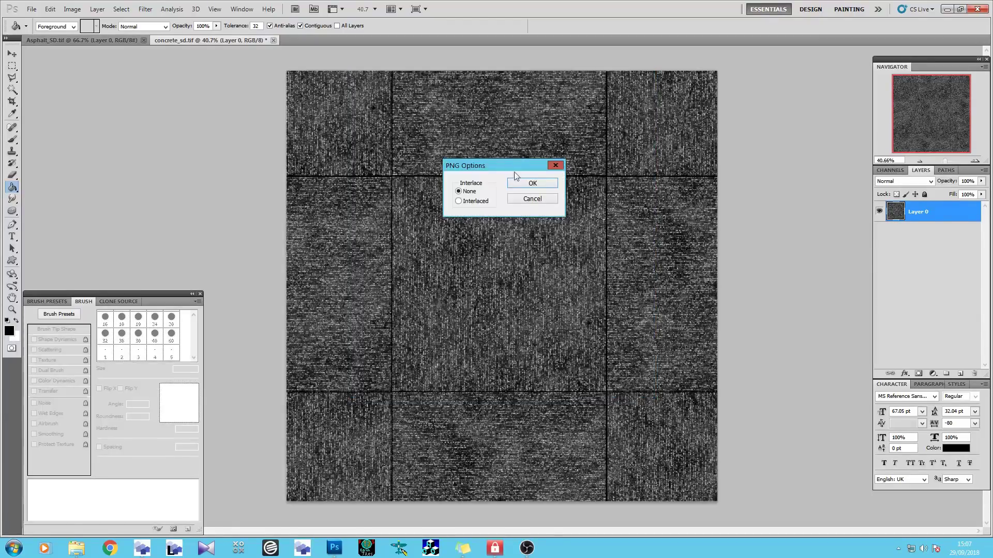
left_click(533, 183)
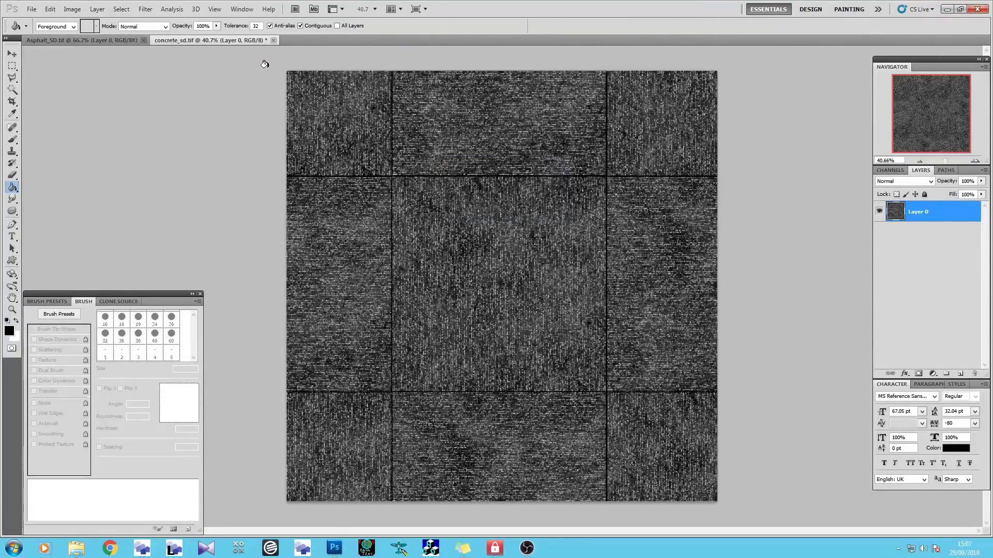
left_click(274, 41)
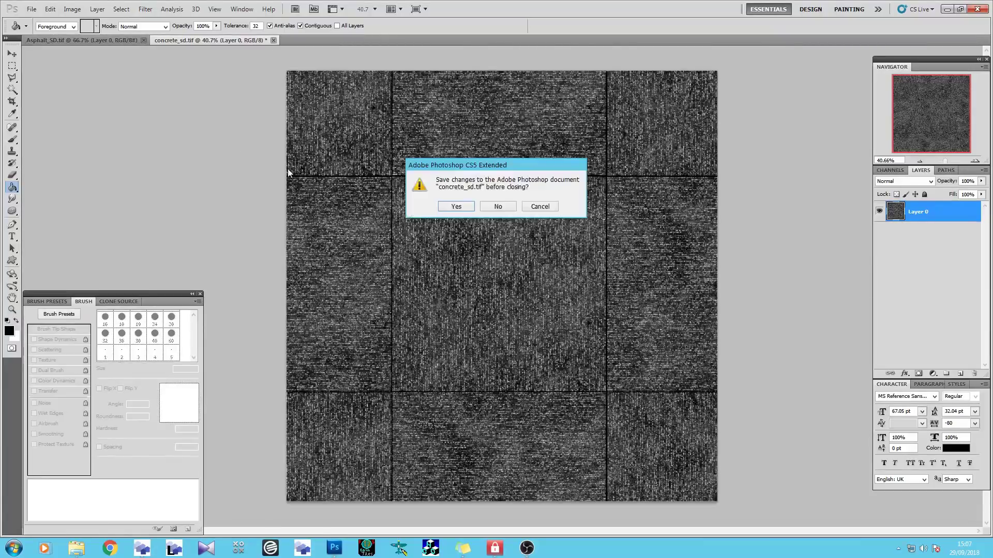
left_click(497, 207)
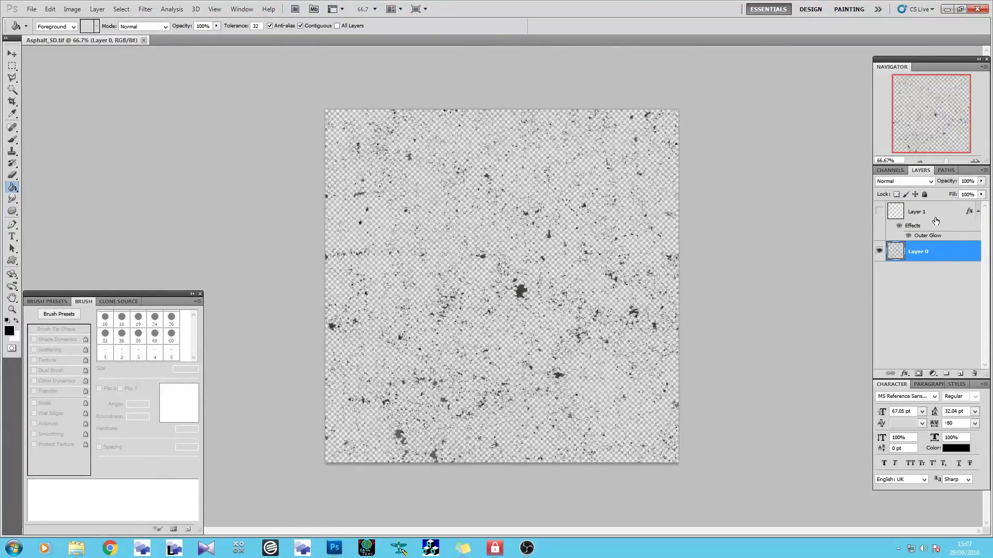
Toggle Layer 1's visibility in Asphalt_SD.tif to compare the asphalt with and without its joint lines, leaving the layer hidden.
left_click(879, 211)
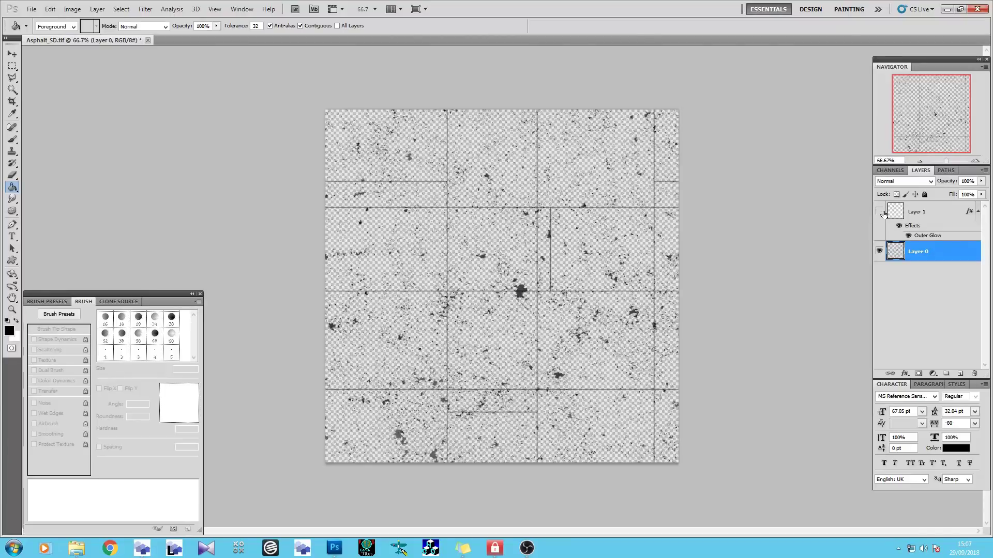
left_click(879, 212)
left_click(879, 212)
left_click(879, 212)
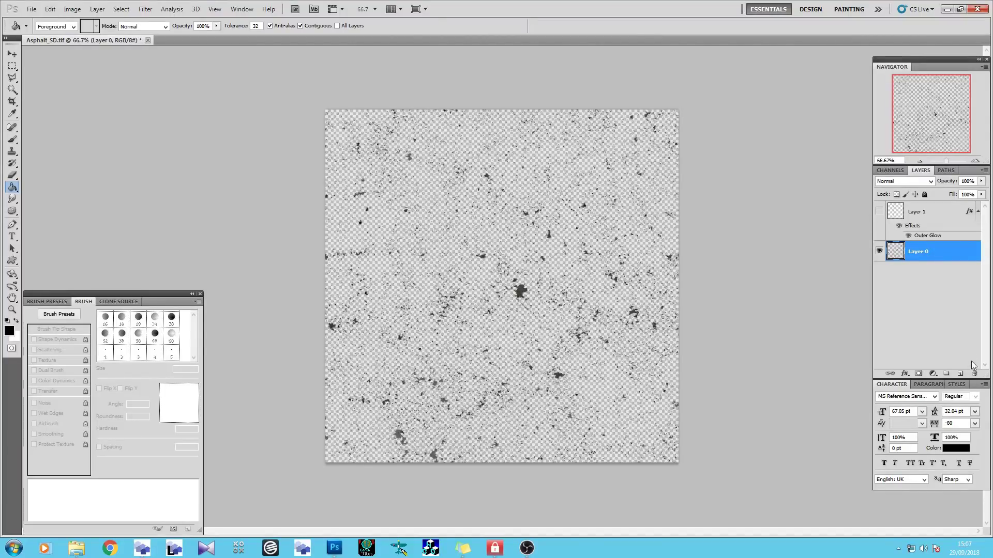
Add a new layer beneath Layer 0 in Asphalt_SD.tif and fill it with black.
left_click(959, 374)
left_click_drag(933, 259, 953, 324)
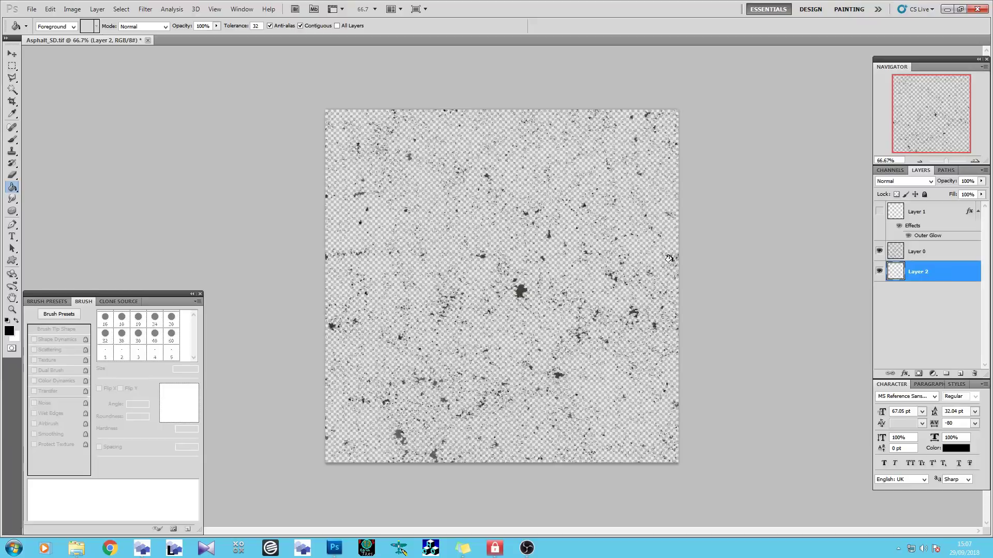
left_click(334, 270)
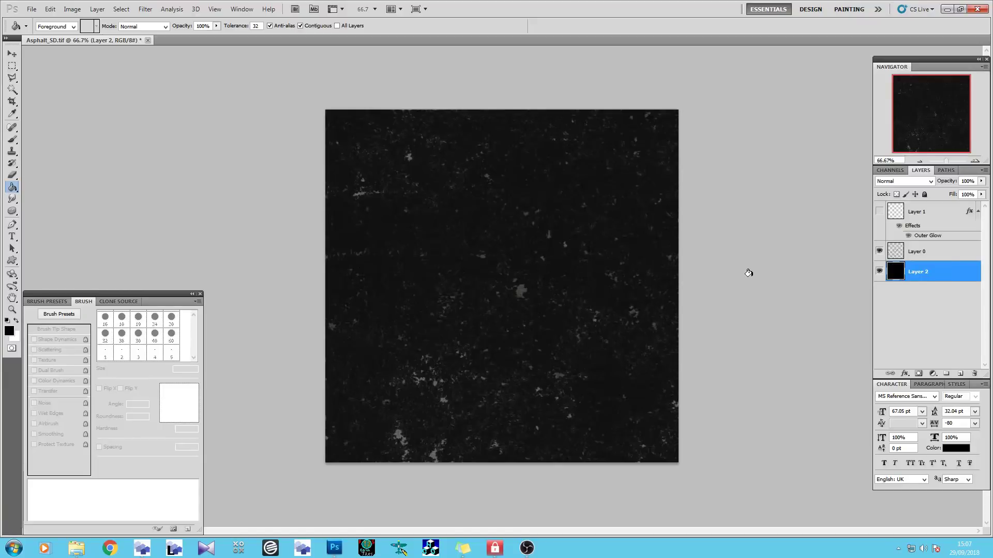
Enable a Pattern Overlay on the black Layer 2 and open the choice of patterns.
double_click(949, 272)
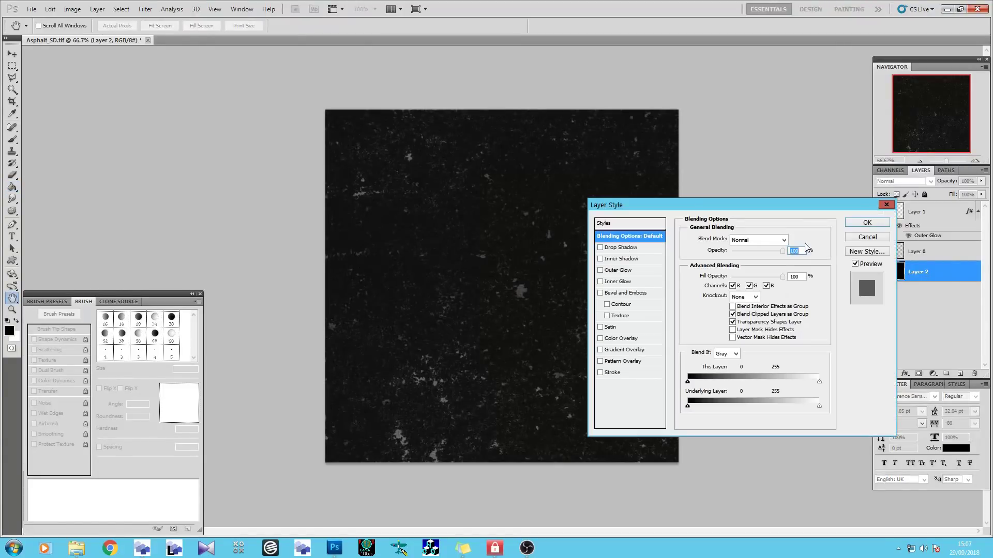
left_click(635, 361)
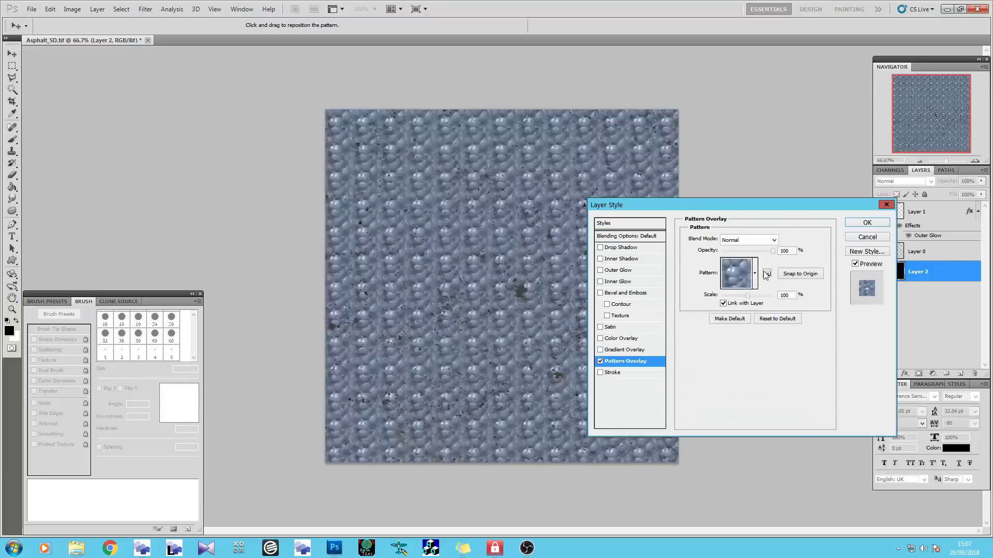
left_click(755, 274)
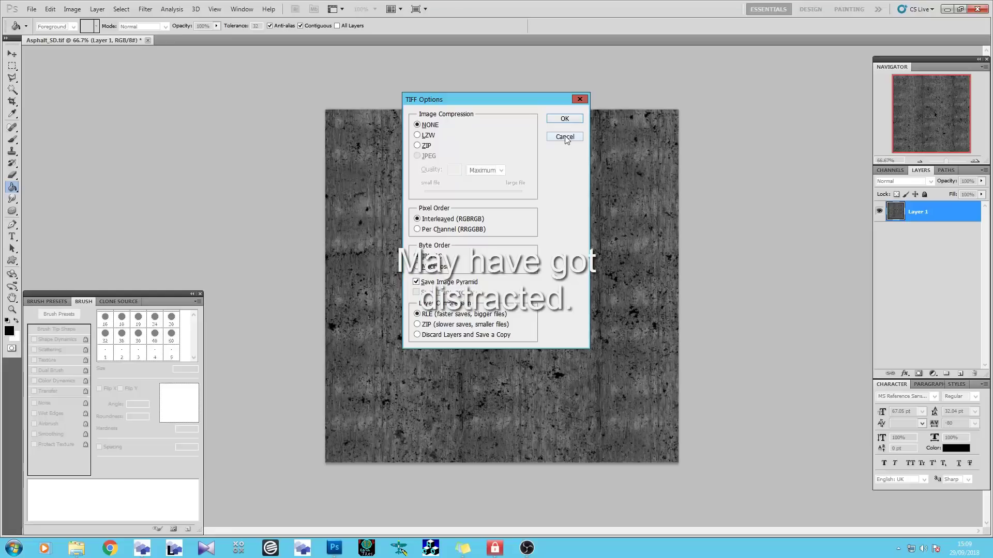
Cancel the TIFF save and choose the Flight Simulator library's P3D > Stansted > Texture folder as the asphalt image's save location.
left_click(564, 136)
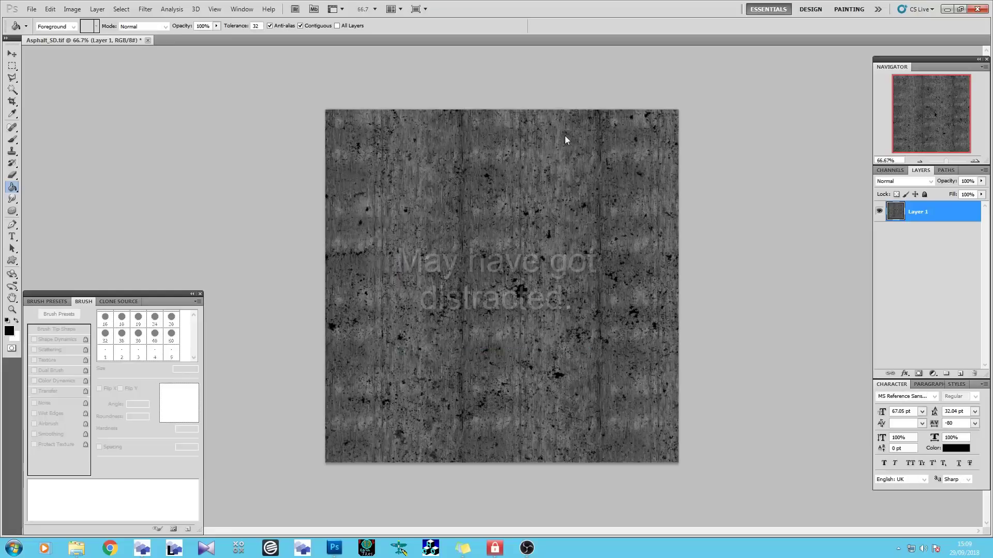
key("ctrl+shift+s")
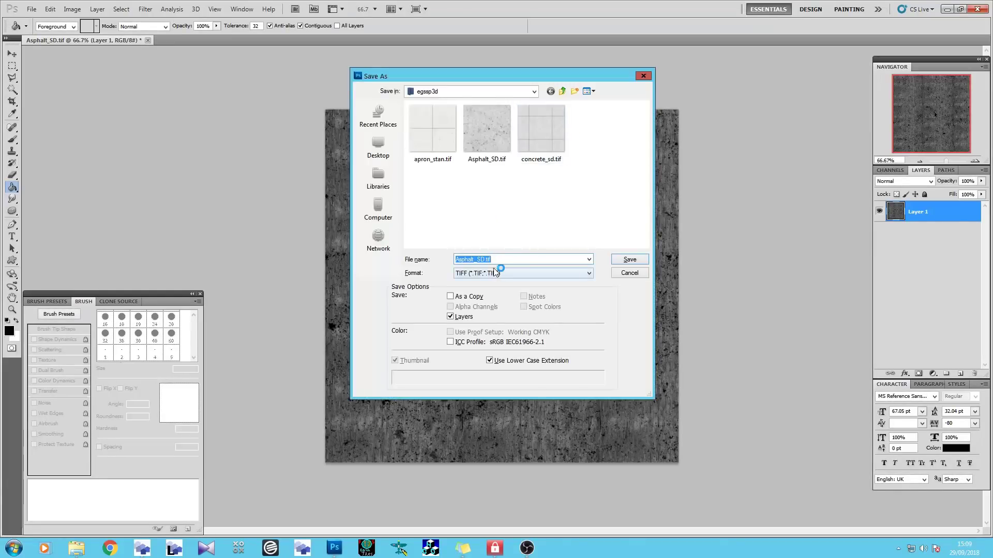
left_click(378, 176)
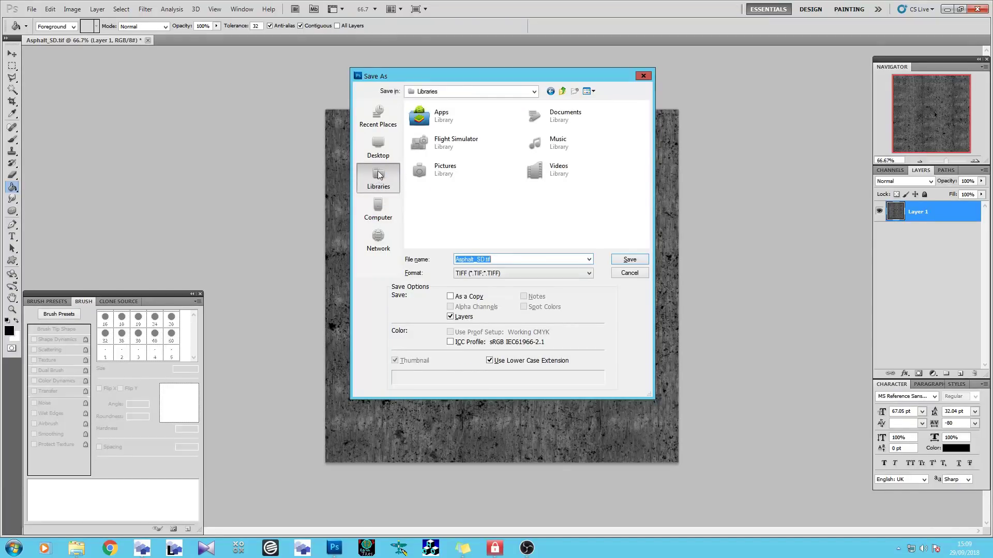
double_click(445, 144)
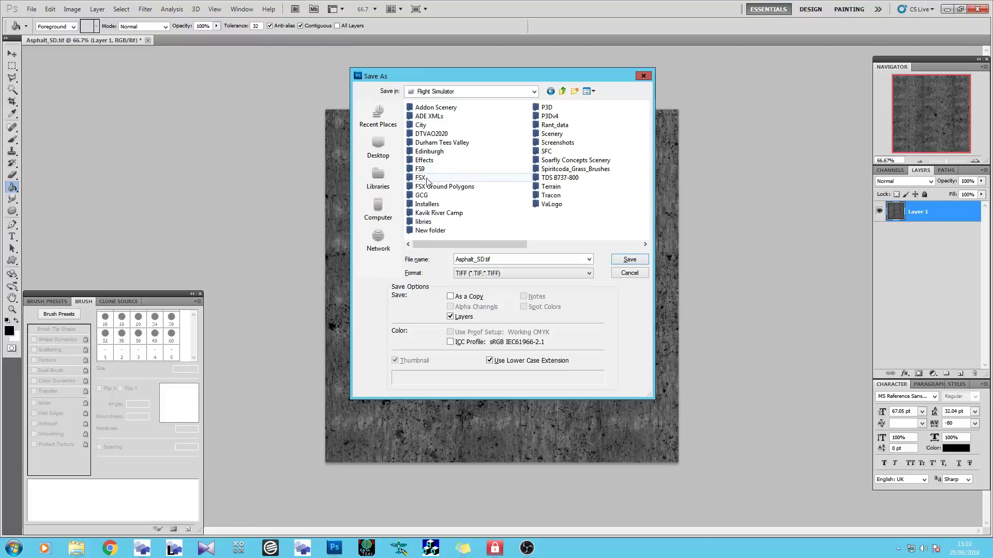
left_click(545, 108)
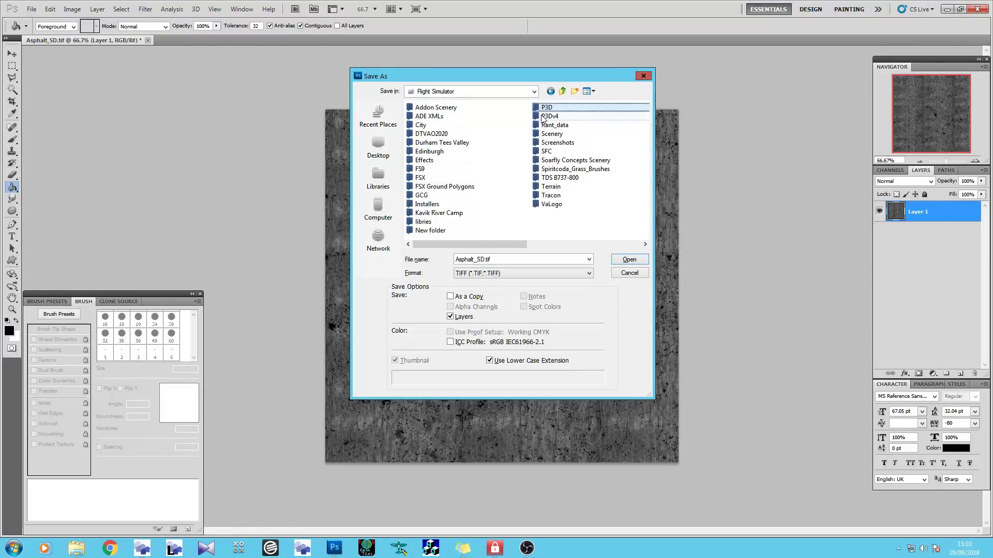
double_click(546, 108)
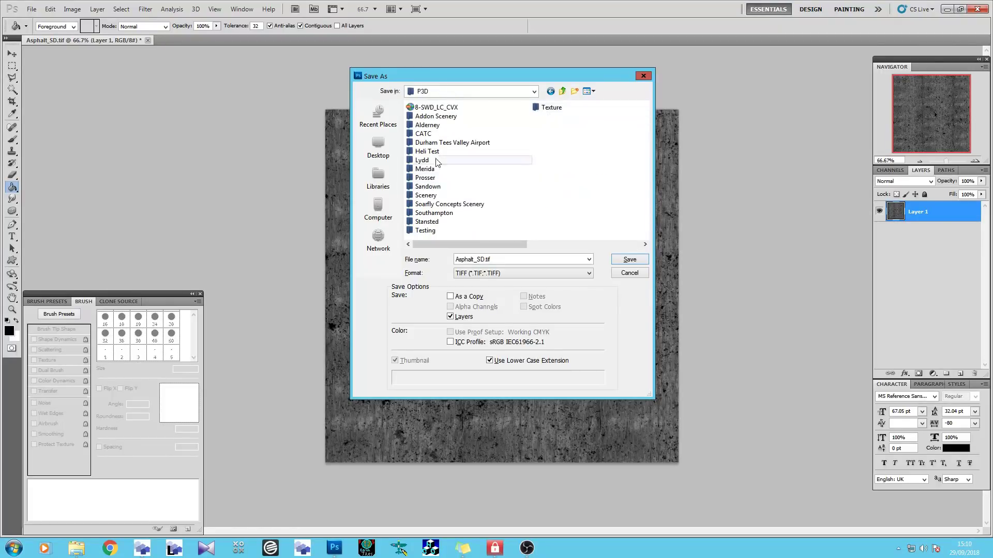
double_click(438, 222)
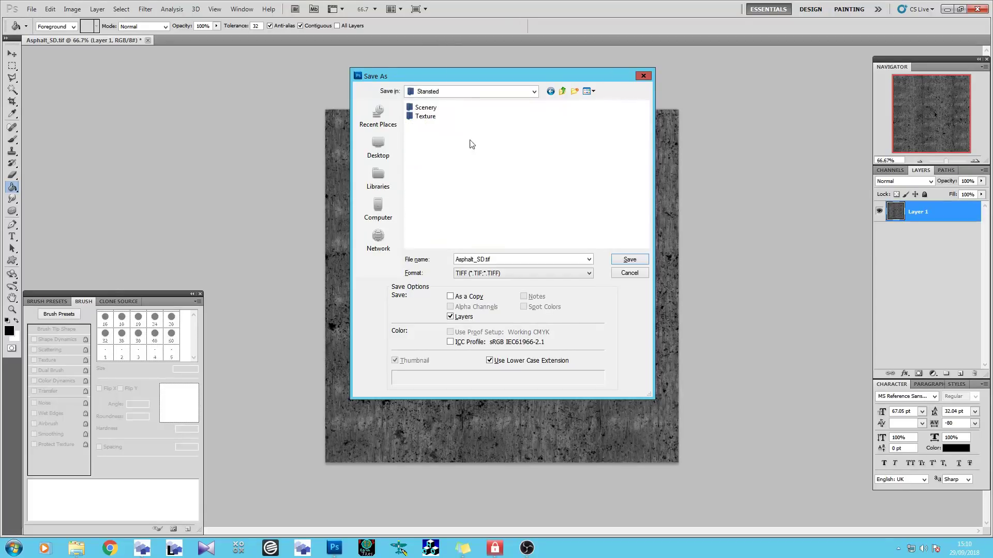
double_click(425, 116)
Save the darkened asphalt image as a non-interlaced PNG named Asphalt_SD_s.
double_click(542, 260)
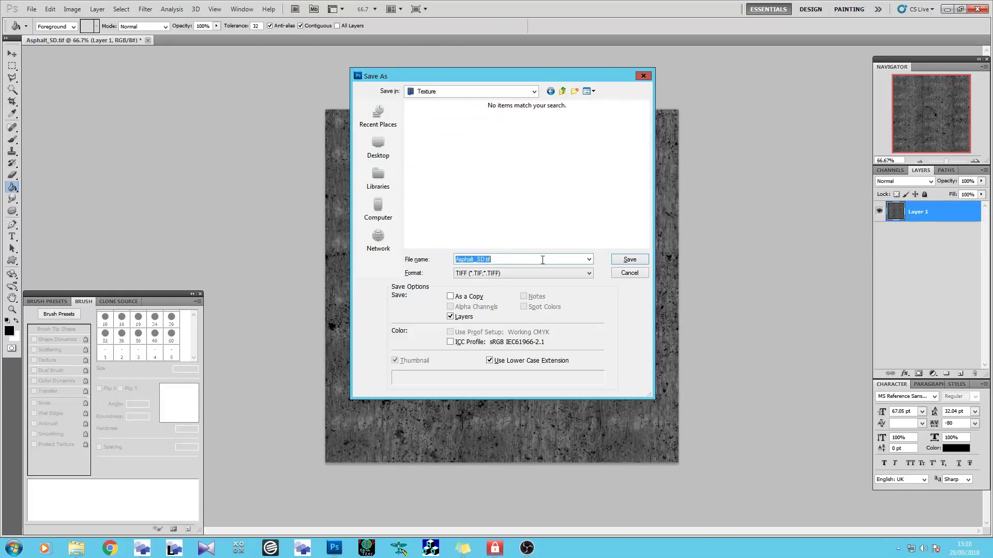
key("End")
key("BackSpace")
key("BackSpace")
key("BackSpace")
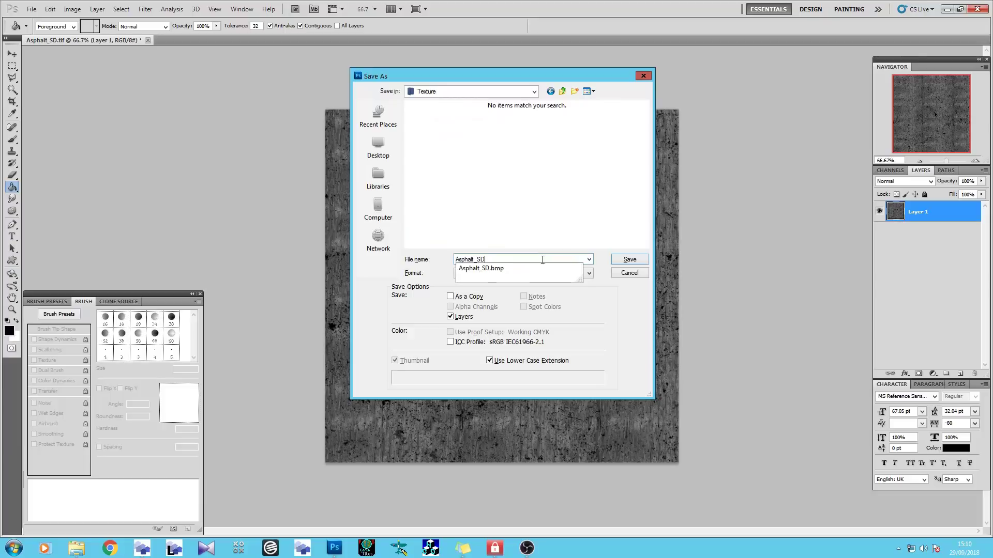
type("_s")
left_click(494, 280)
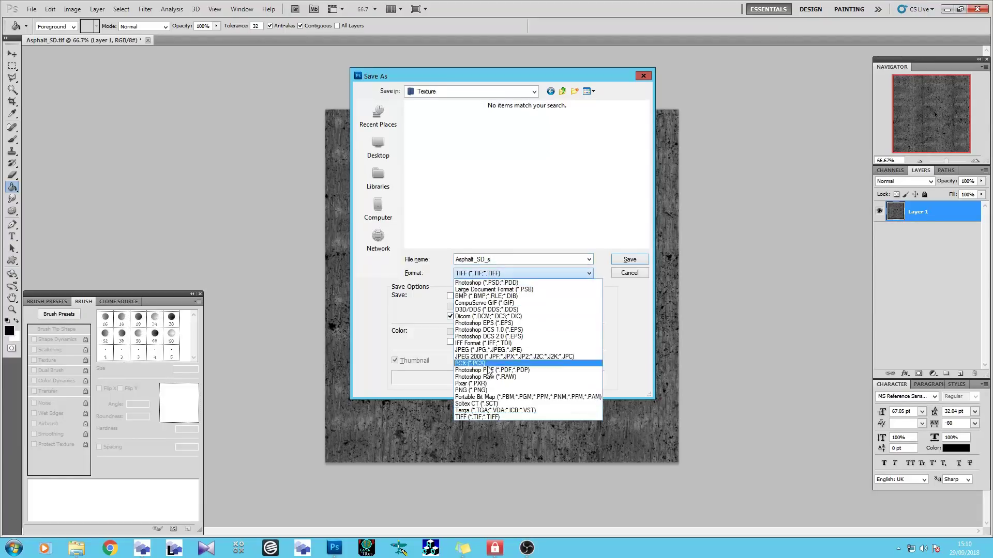
left_click(488, 387)
left_click(629, 259)
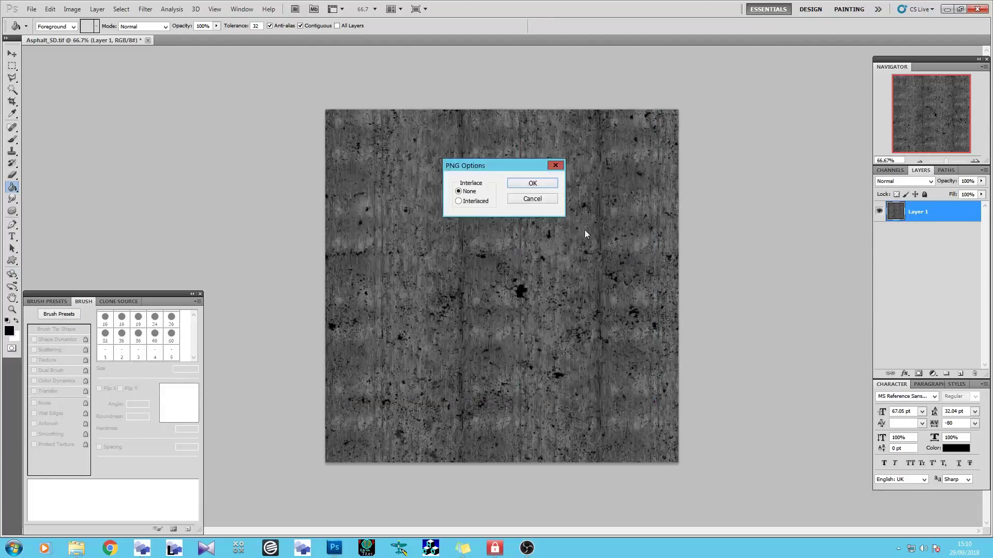
left_click(519, 183)
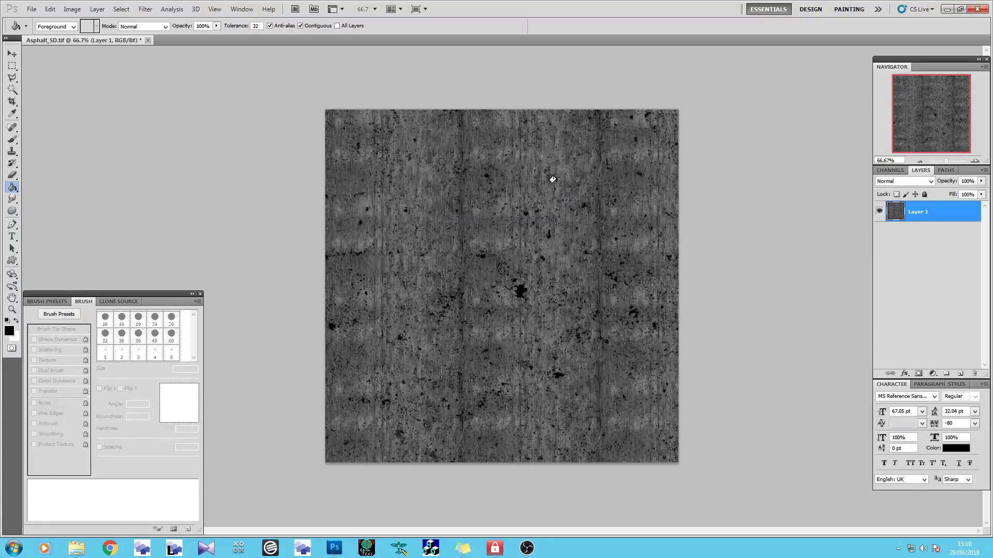
Quit Photoshop without saving the changes to Asphalt_SD.tif and return to the egssp3d model in ModelConverterX.
left_click(979, 11)
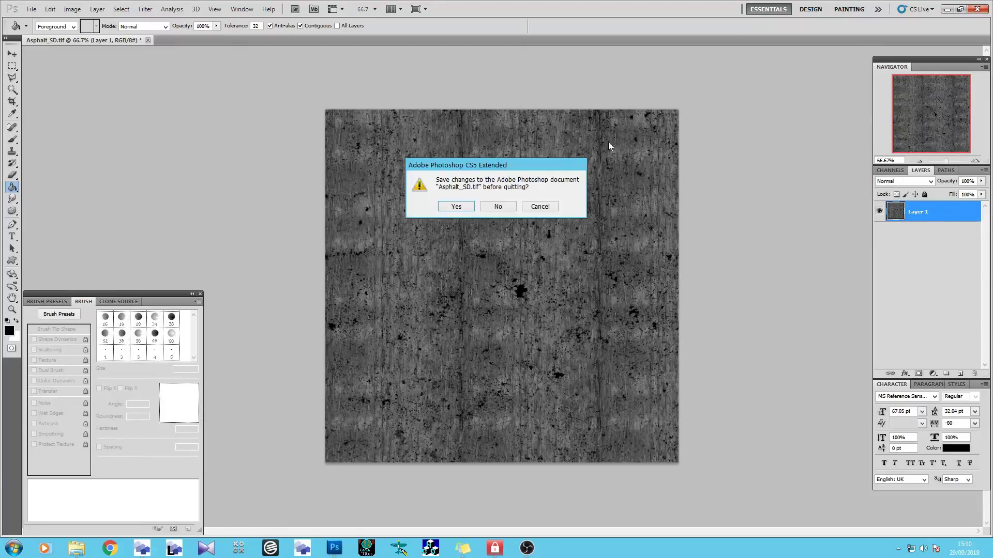
left_click(504, 208)
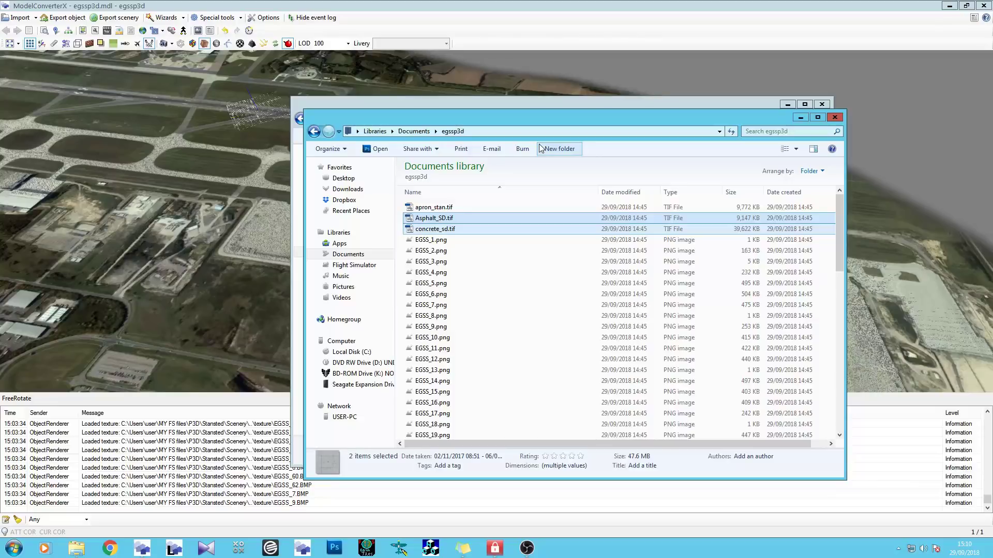
left_click(600, 17)
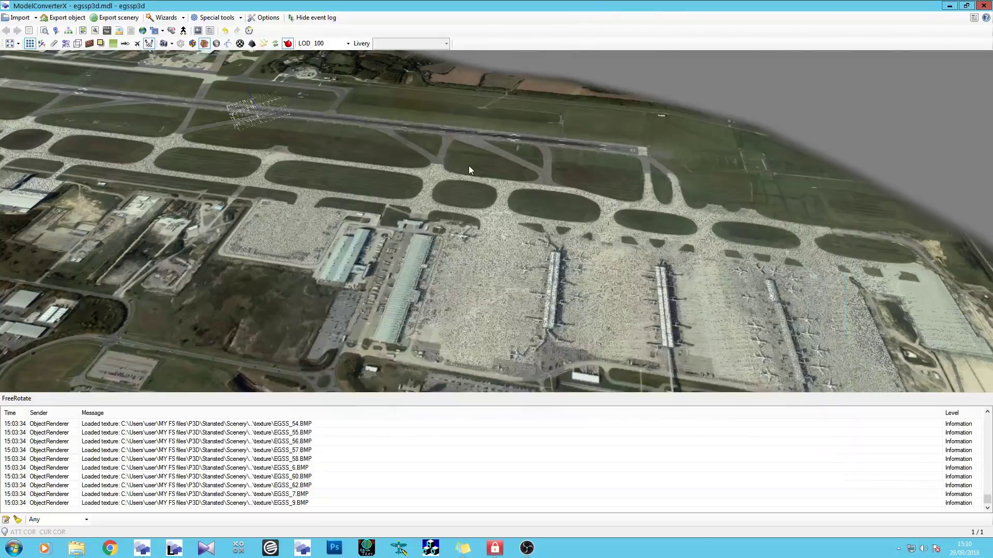
In the Material Editor, assign Asphalt_SD_s.png from the Stansted Texture folder as the ASPHALT_SD material's specular texture.
left_click_drag(468, 166, 168, 92)
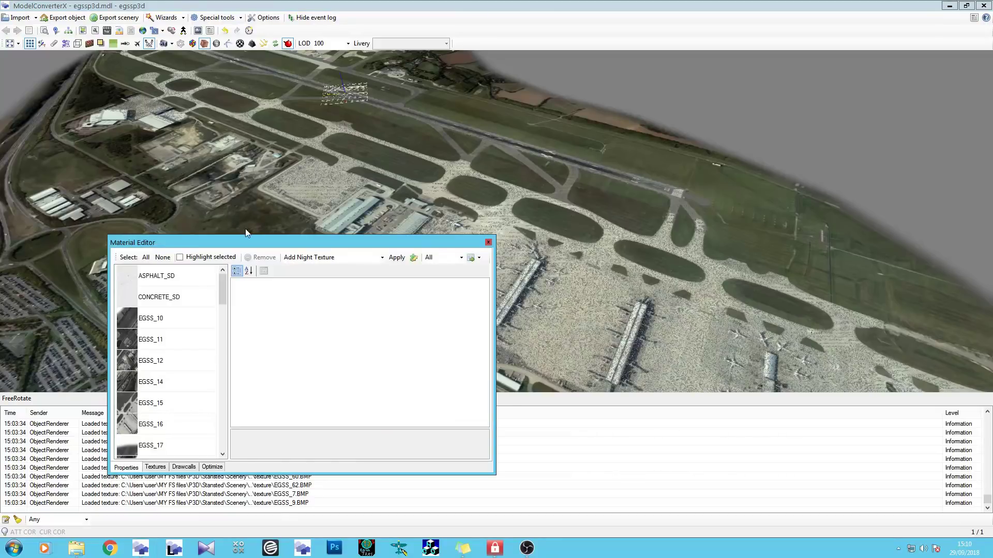
left_click_drag(239, 239, 246, 134)
left_click(155, 172)
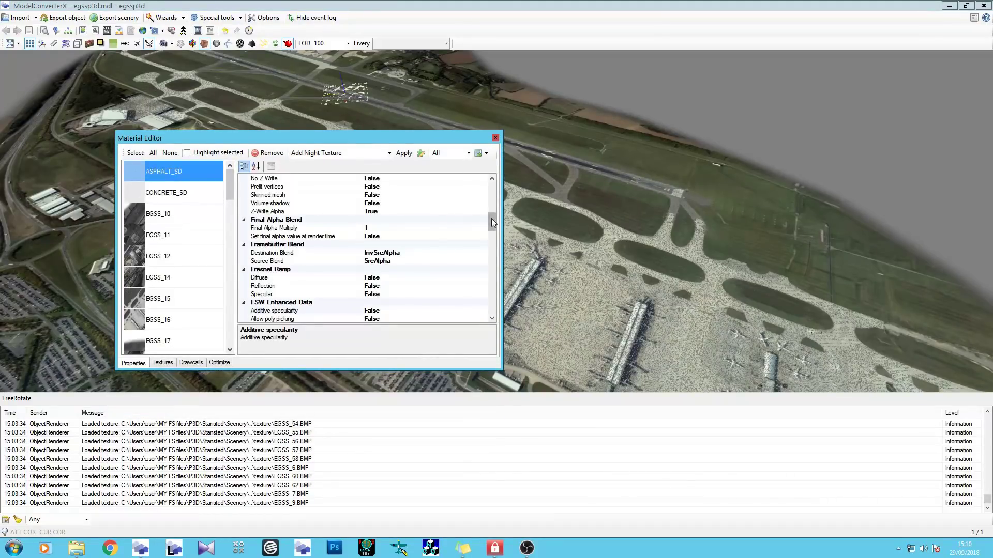
left_click_drag(493, 222, 492, 307)
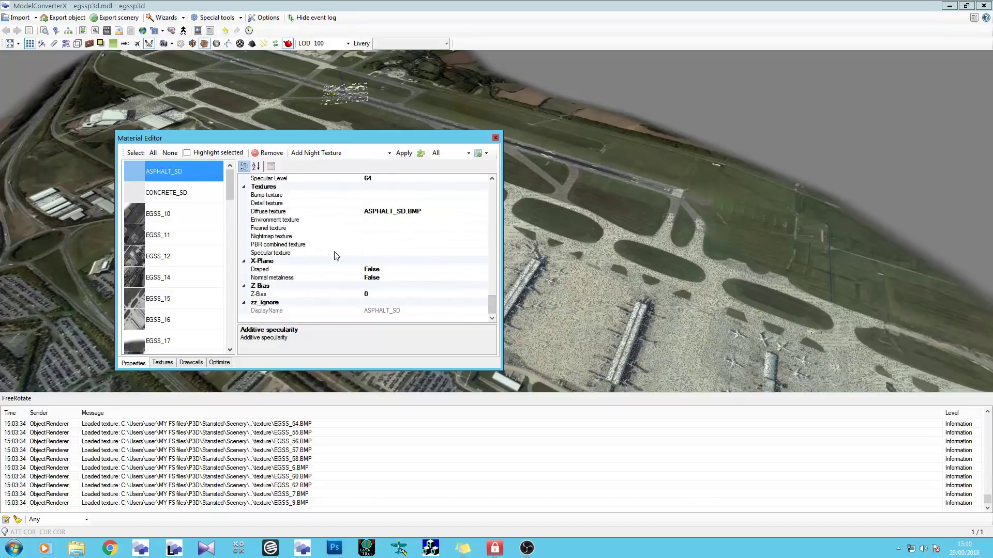
left_click(373, 252)
left_click(482, 253)
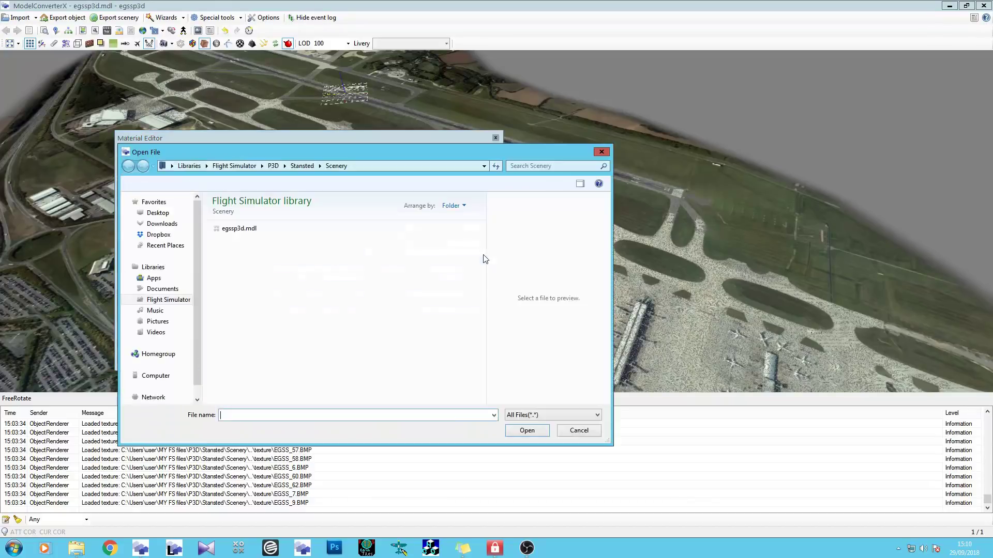
left_click(302, 166)
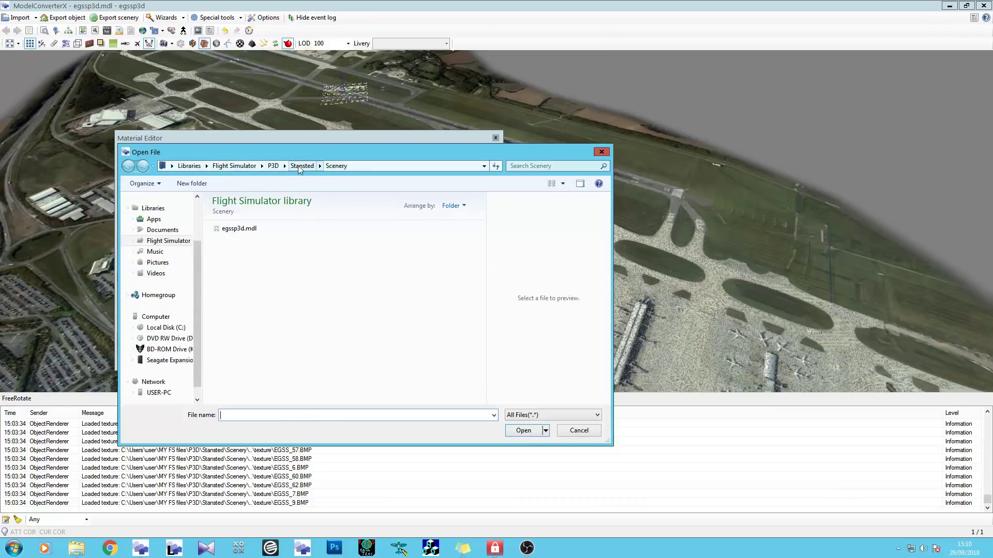
double_click(230, 241)
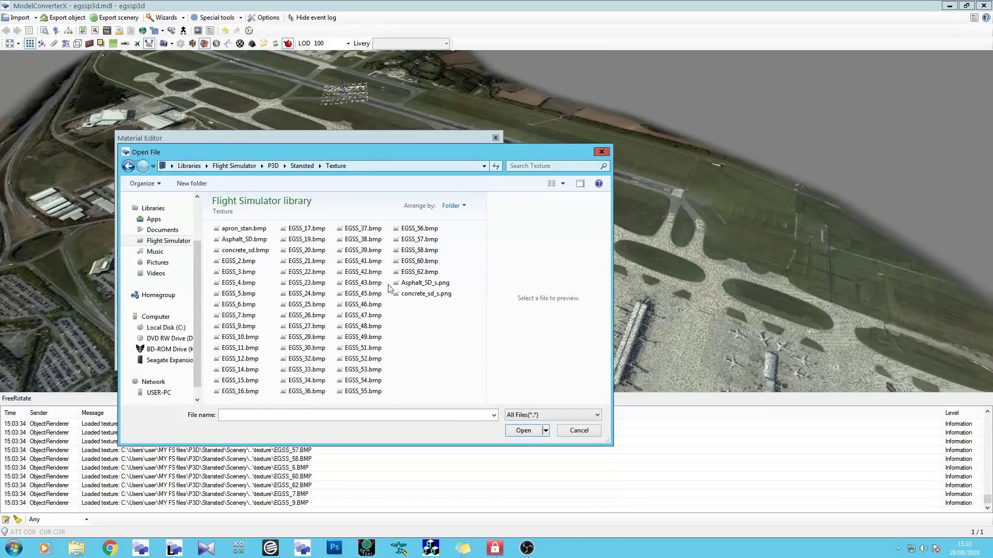
left_click(432, 285)
left_click(522, 430)
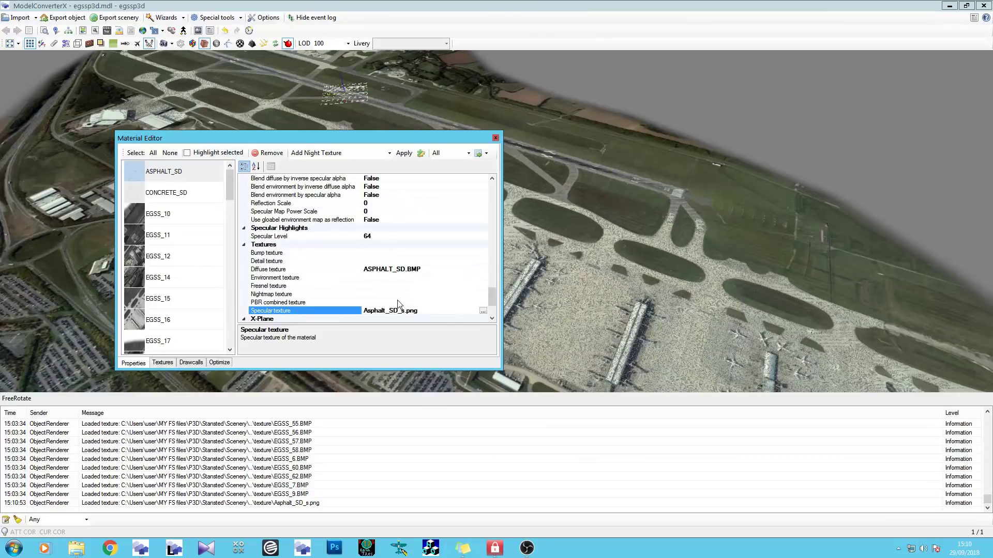
Assign concrete_sd_s.png as the specular texture of the CONCRETE_SD material.
left_click(189, 196)
left_click(440, 311)
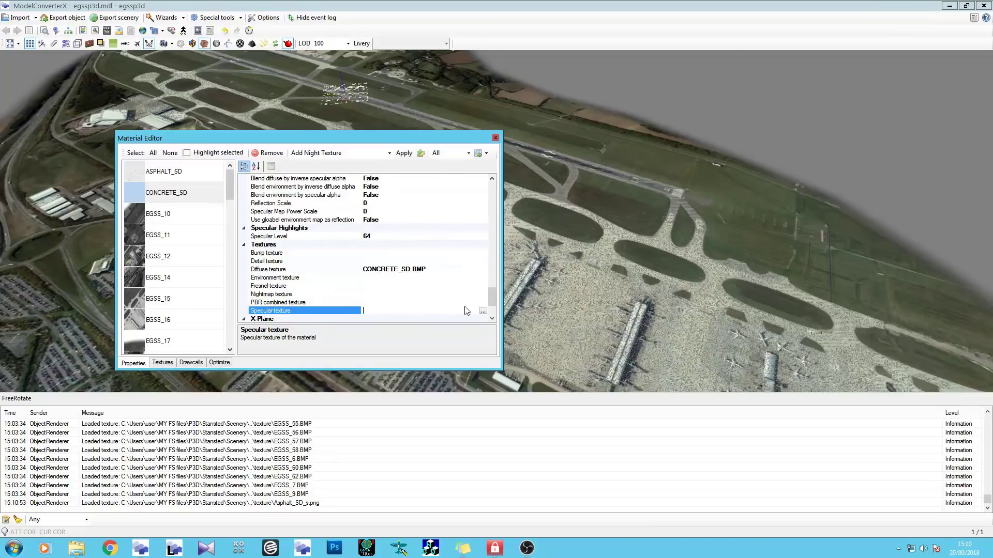
left_click(483, 311)
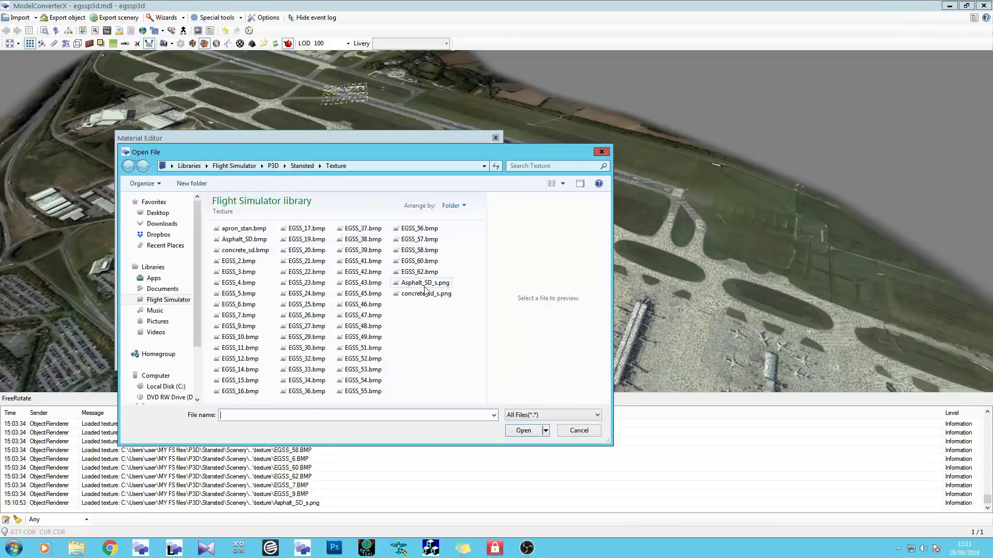
left_click(427, 294)
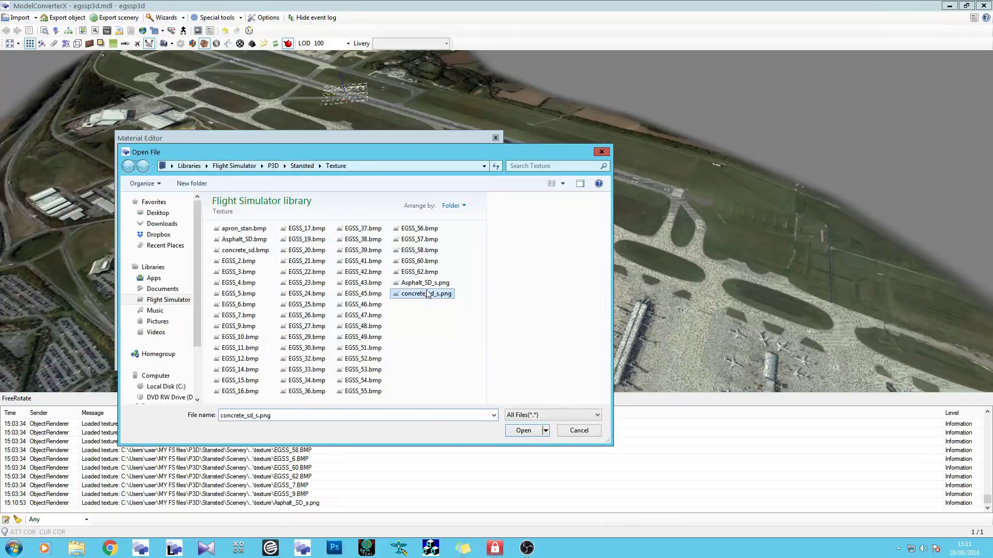
left_click(524, 430)
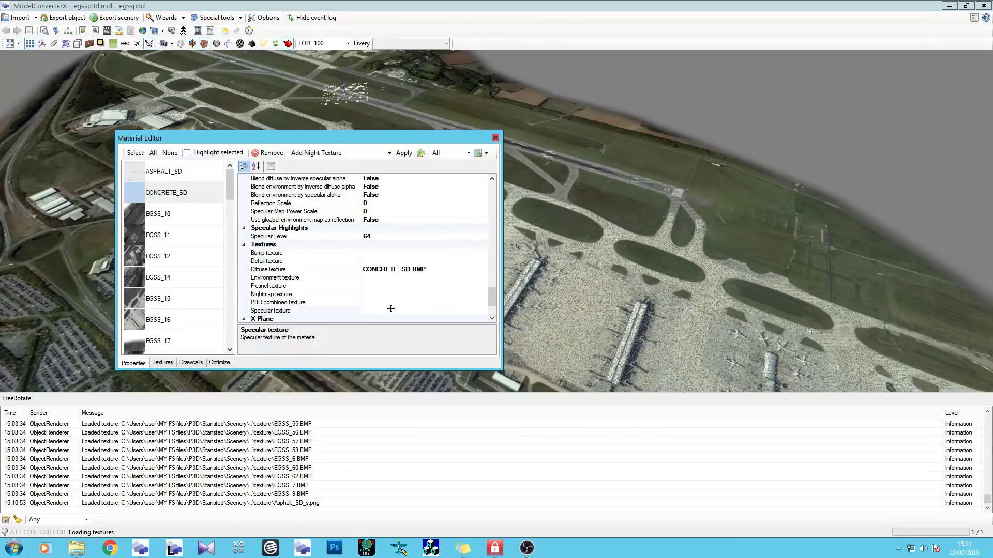
Check the concrete and taxiway surfaces up close, and set the CONCRETE_SD material's Specular Map Power Scale to 60.
scroll(587, 267, "up", 10)
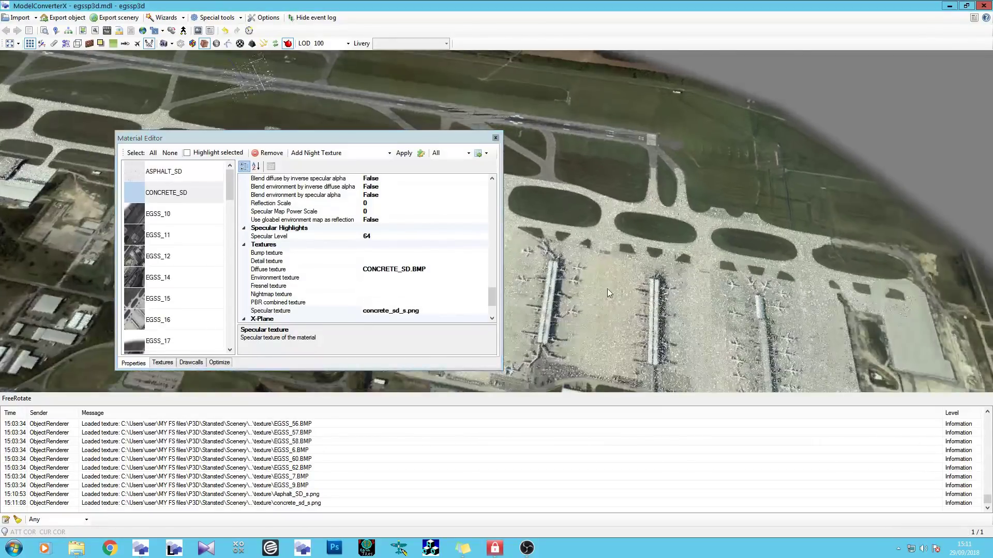
scroll(625, 238, "down", 5)
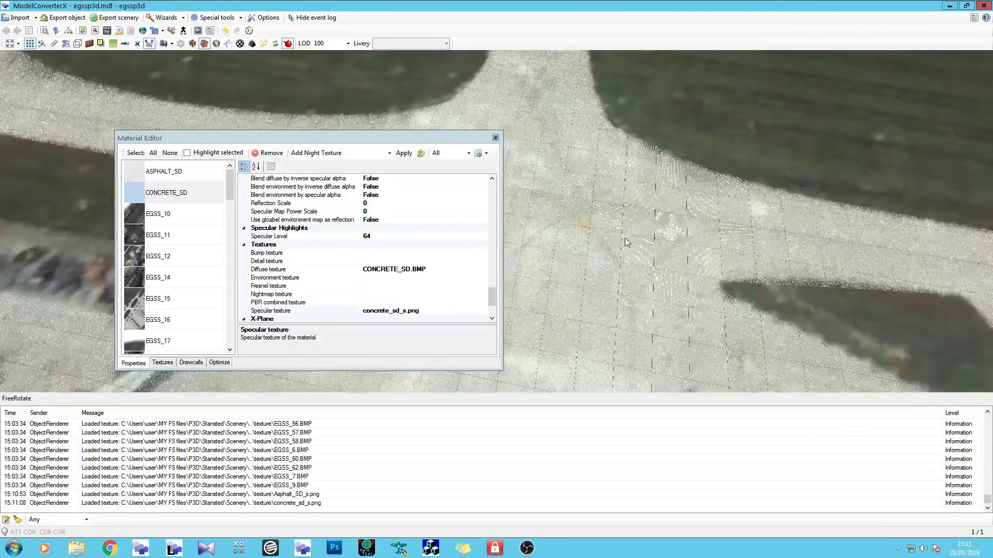
left_click_drag(625, 238, 435, 241)
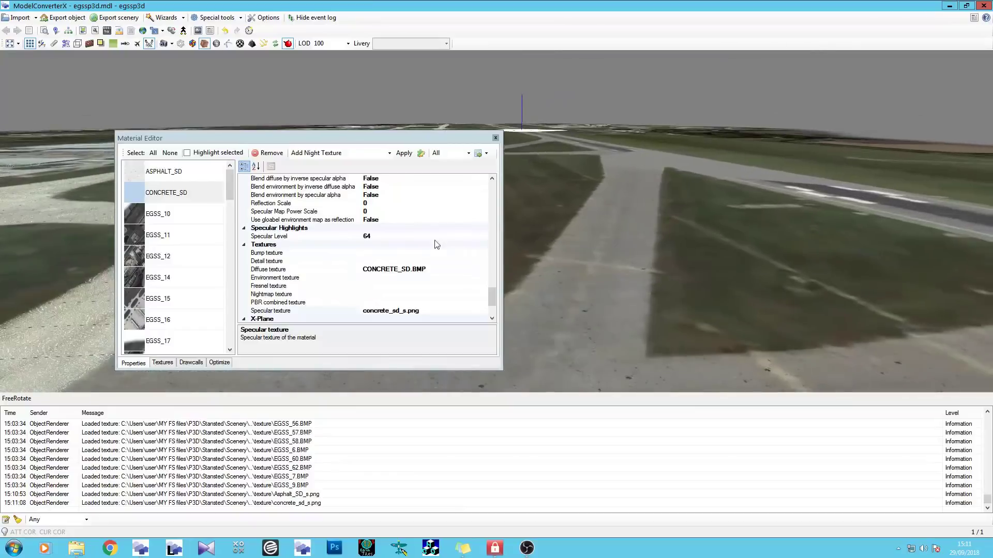
mouse_move(624, 253)
left_mouse_down()
mouse_move(597, 245)
mouse_move(625, 270)
left_mouse_up()
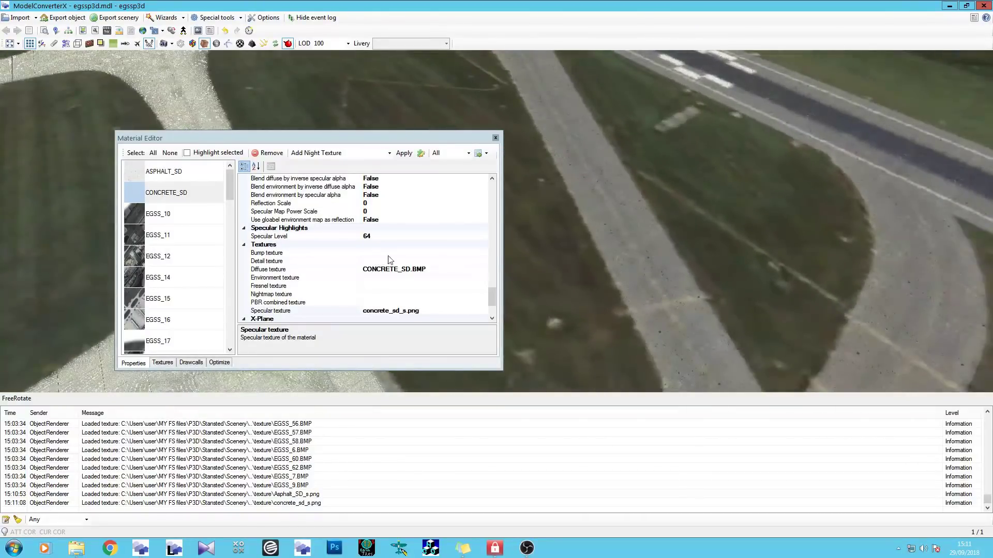
left_click(378, 212)
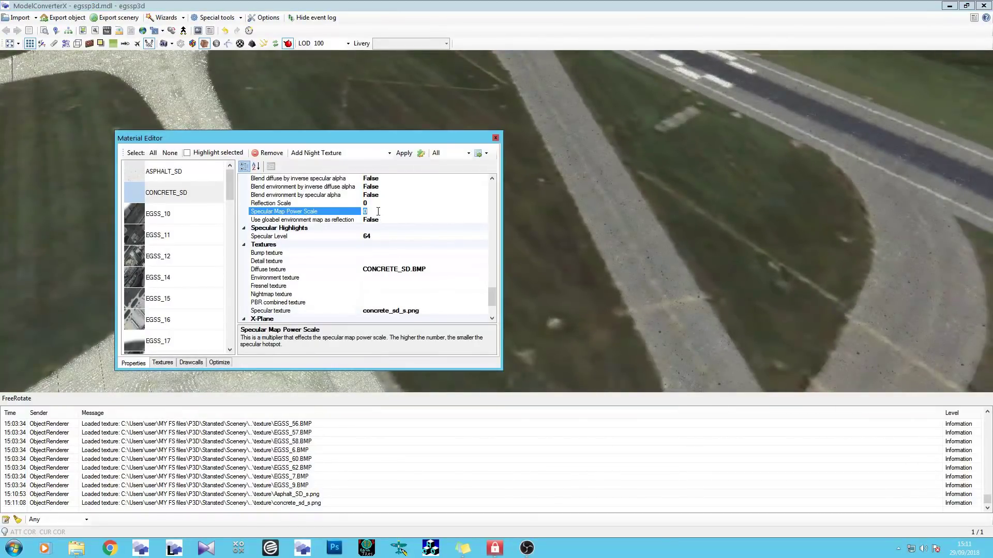
type("60")
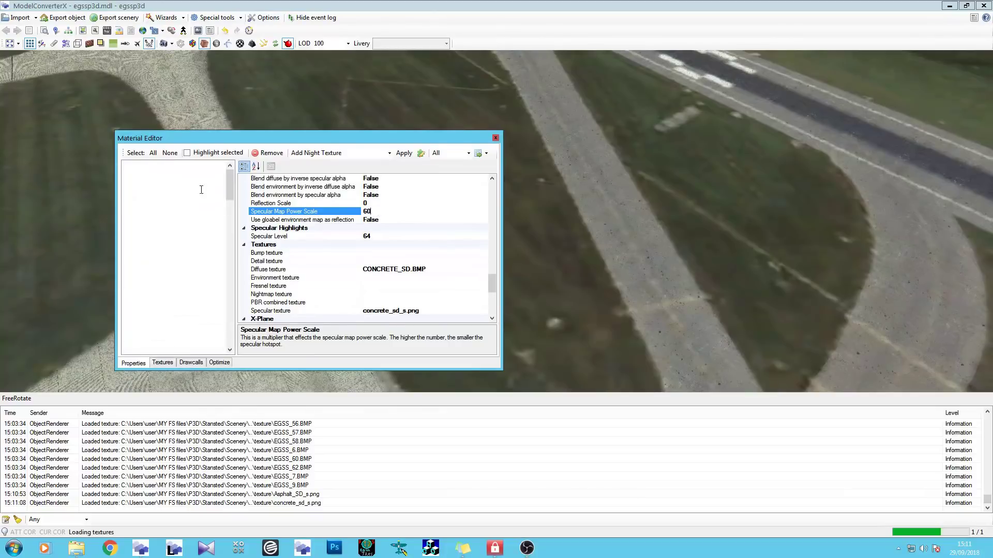
left_click(201, 192)
Set the ASPHALT_SD material's Specular Map Power Scale to 60.
left_click(201, 179)
left_click_drag(491, 283, 493, 298)
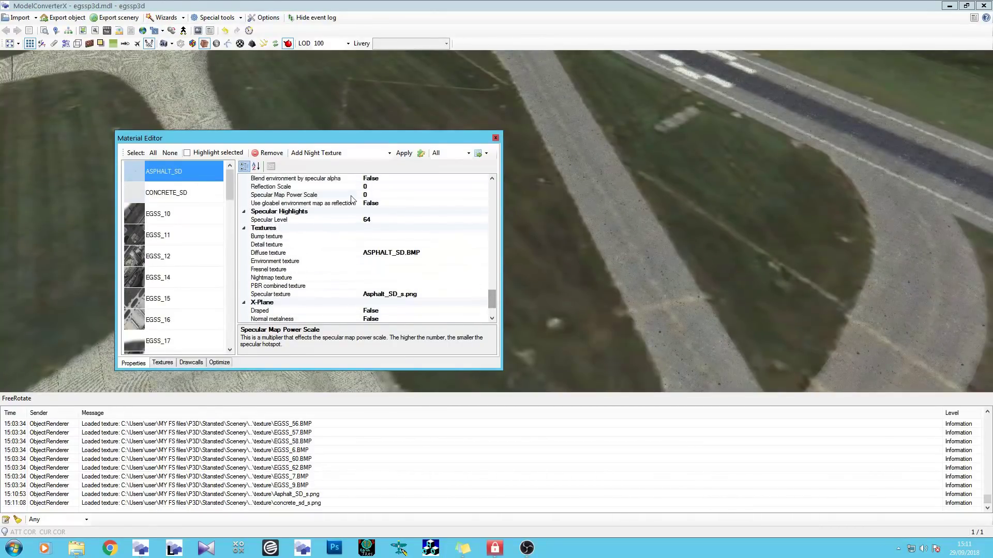
left_click(372, 195)
type("6")
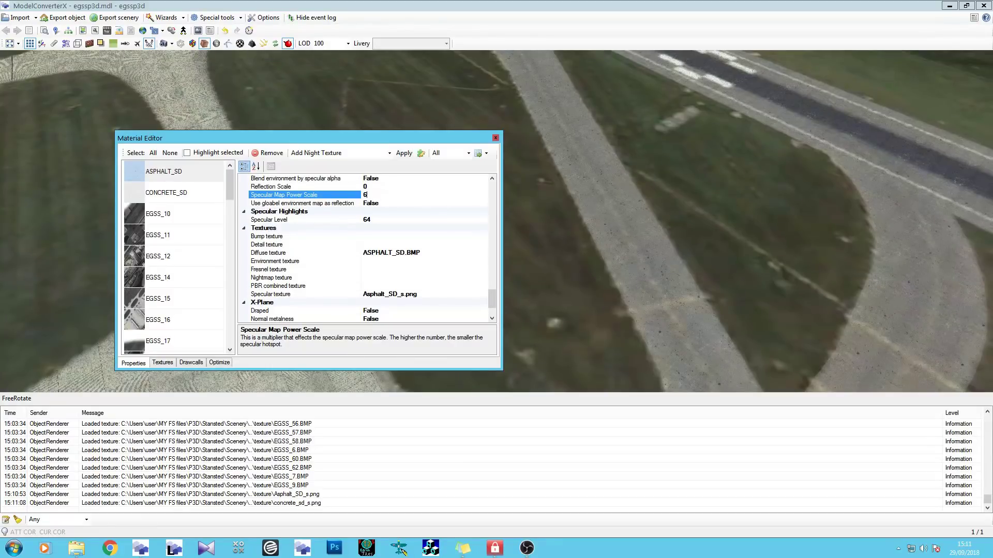
type("0")
key("Return")
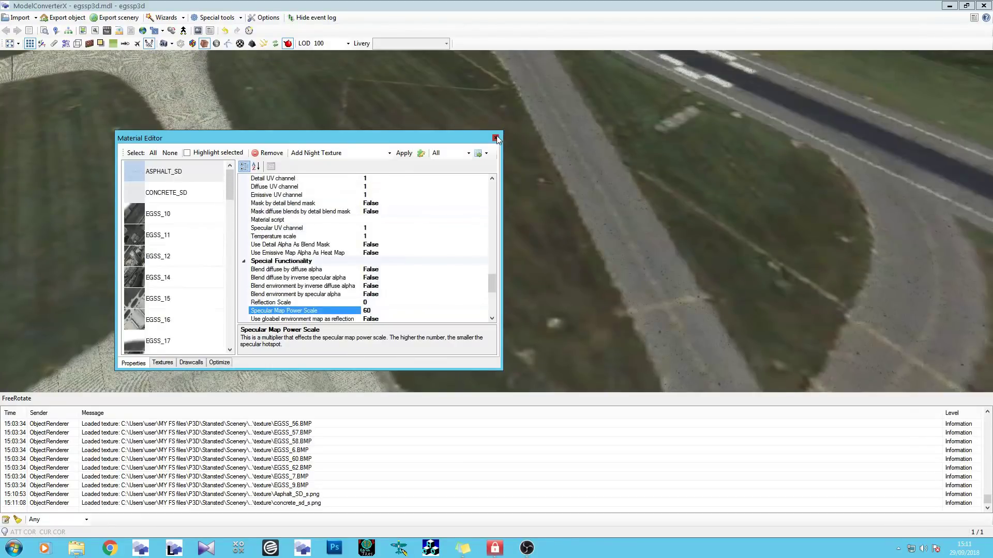
Close the Material Editor and examine the runway, taxiway and apron surfaces across the ground model.
left_click(495, 138)
left_click_drag(476, 193, 425, 237)
scroll(518, 259, "up", 5)
scroll(414, 202, "down", 5)
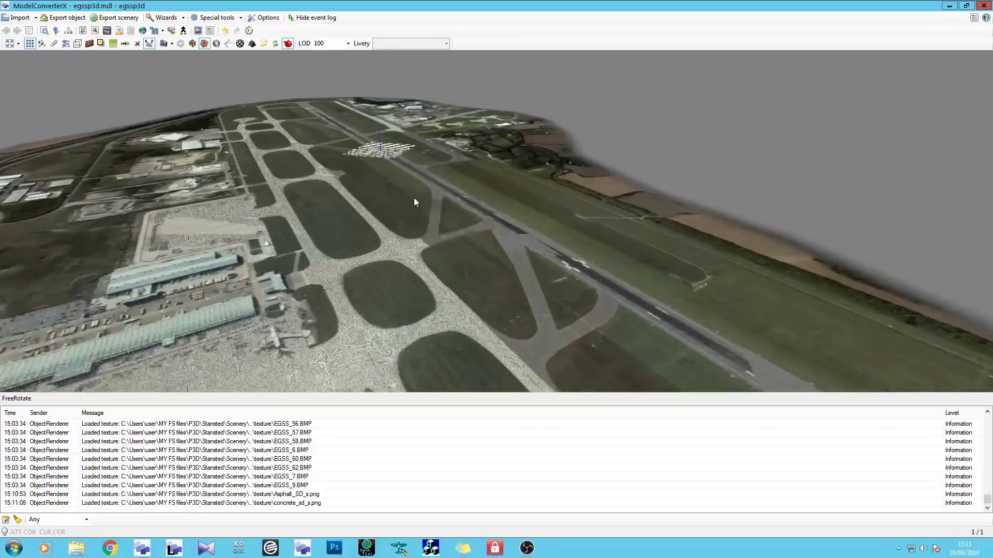
scroll(414, 202, "up", 3)
left_click_drag(414, 202, 457, 226)
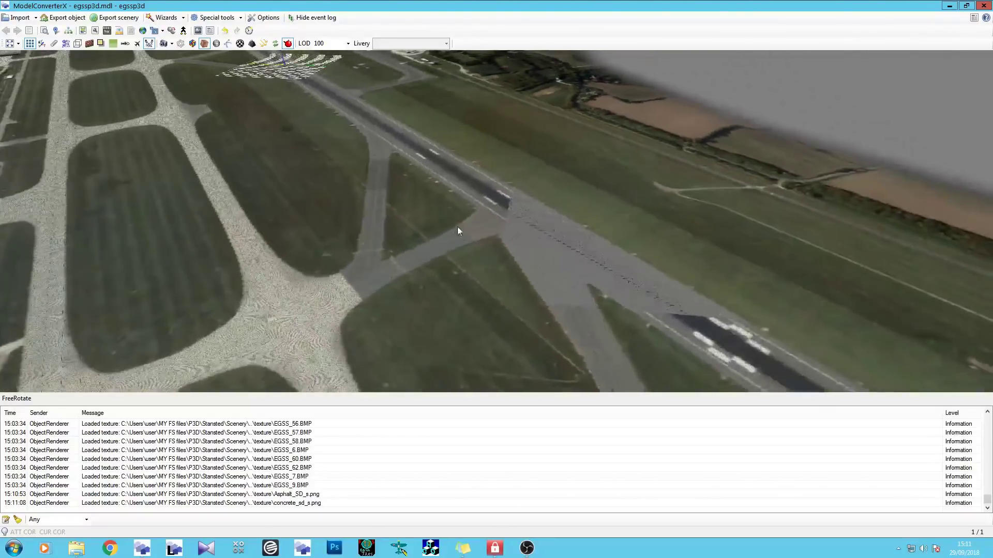
left_click_drag(255, 143, 241, 120)
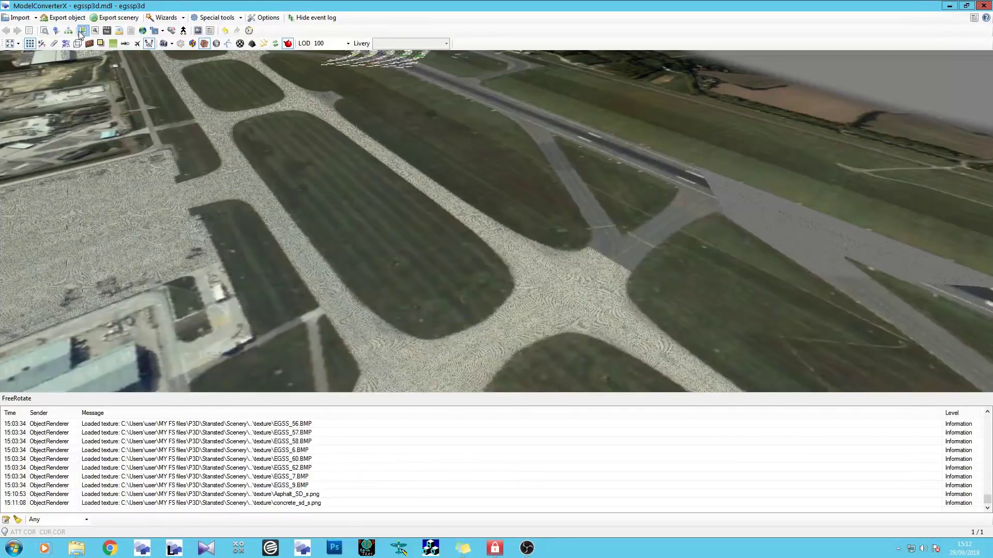
Save the model's textures, including the asphalt and concrete specular maps, in DXTBMP format to the Stansted Texture folder.
left_click(165, 362)
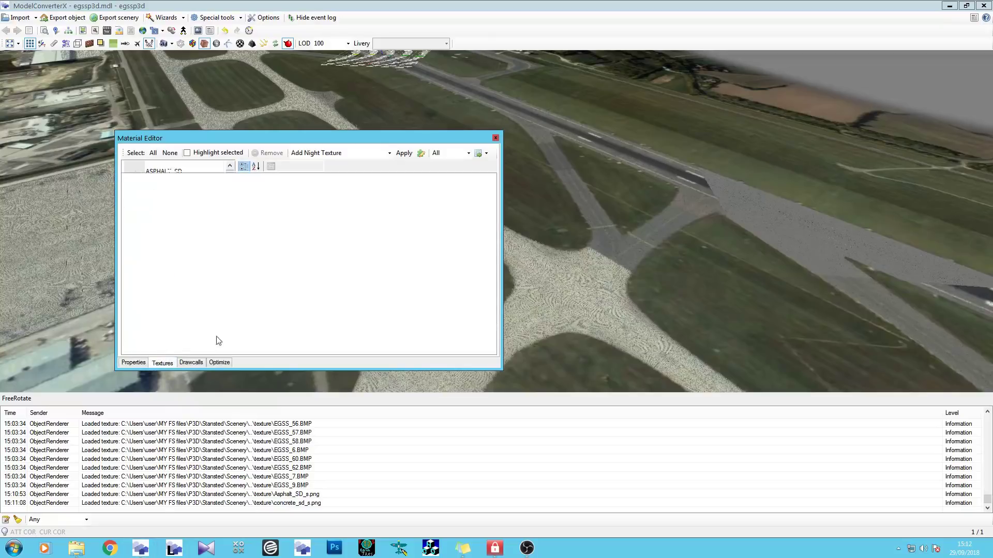
left_click(357, 166)
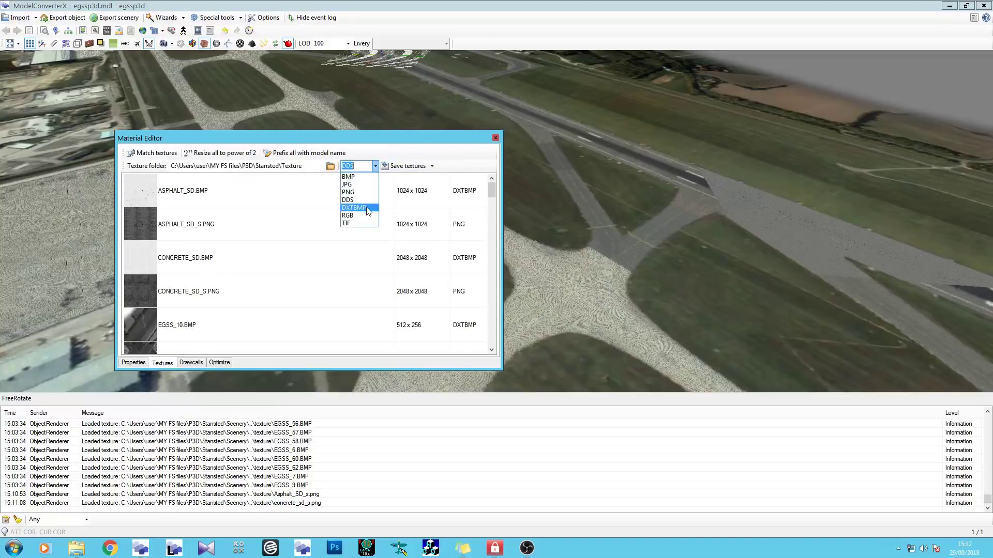
left_click(370, 185)
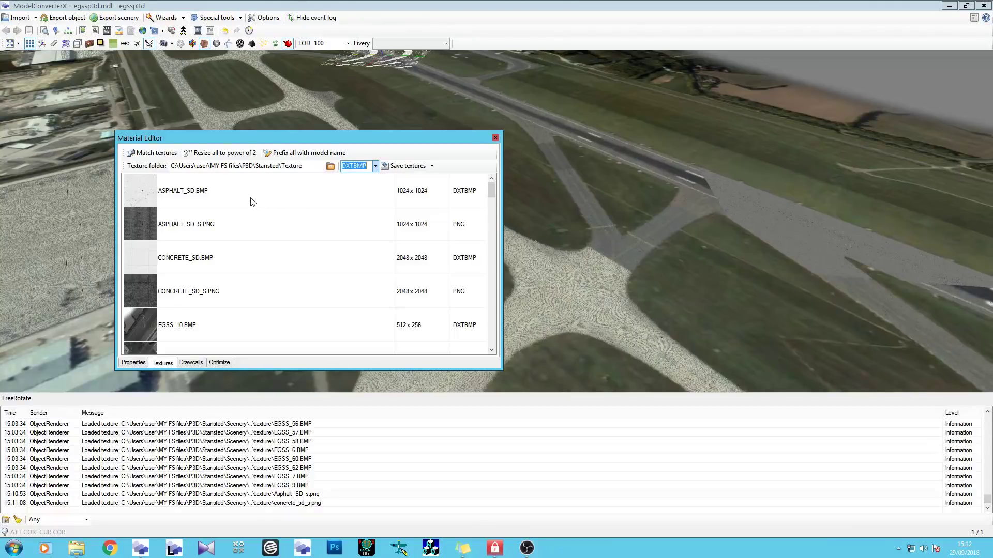
left_click(258, 228)
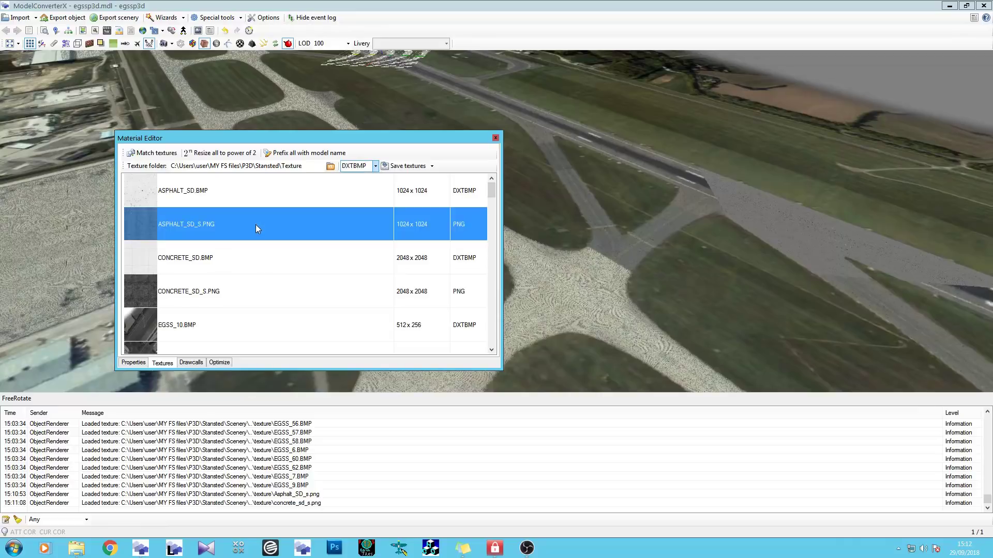
left_click(251, 295)
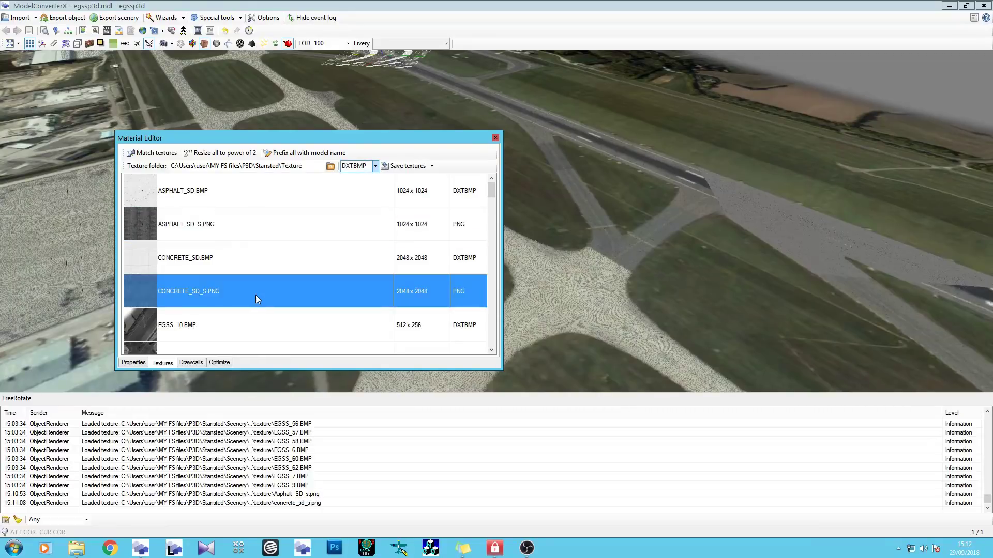
left_click(401, 169)
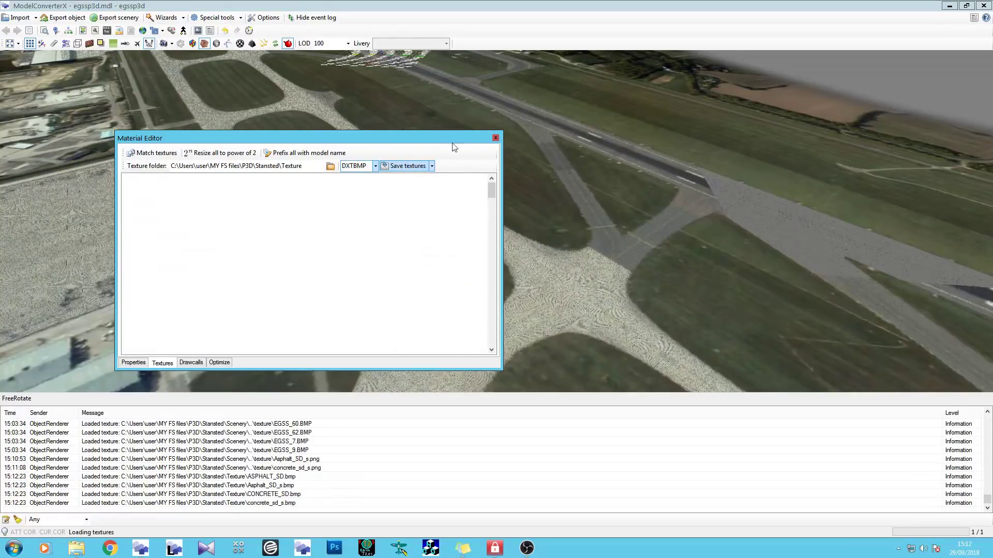
left_click(495, 139)
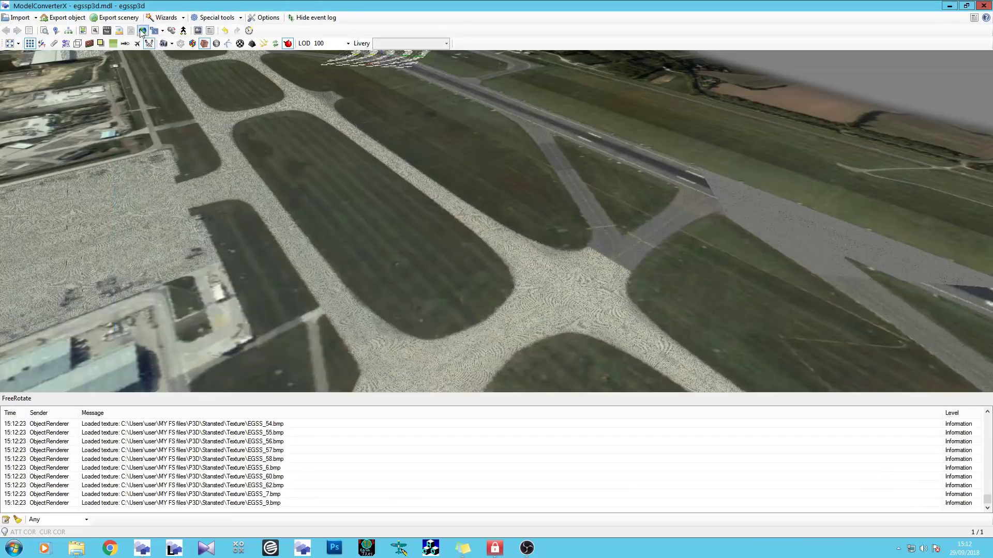
Export the model as an FSX MDL object, replacing egssp3d.mdl in the Stansted Scenery folder.
left_click(68, 21)
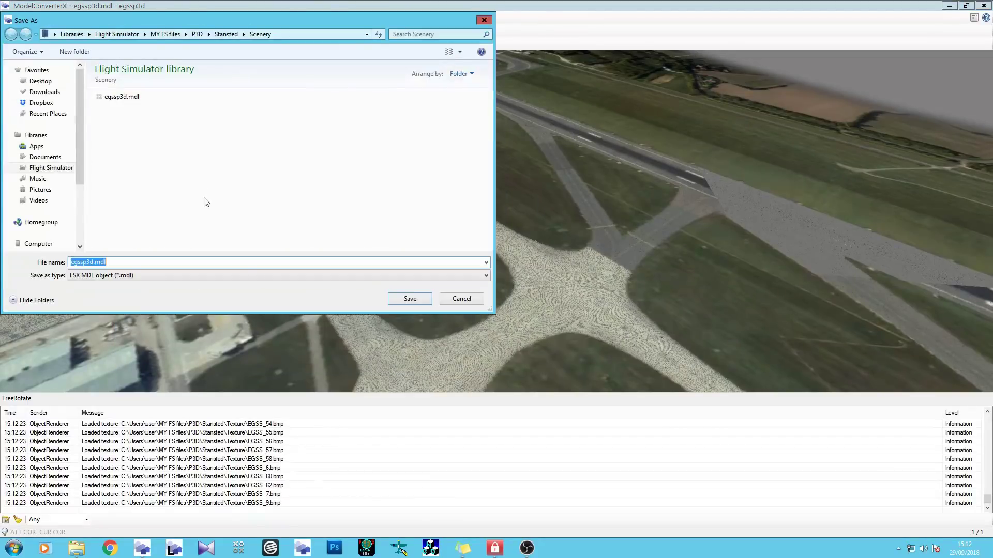
left_click(406, 301)
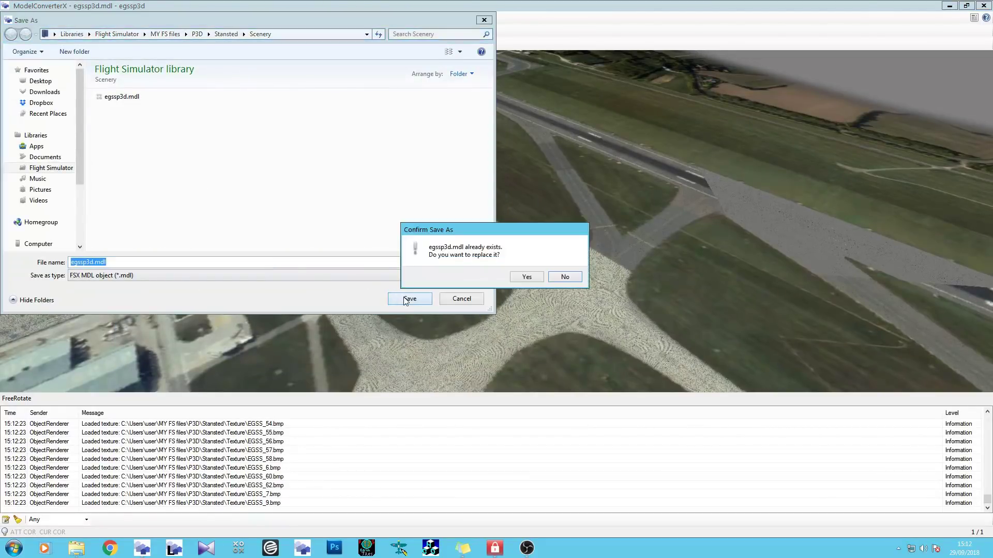
left_click(525, 276)
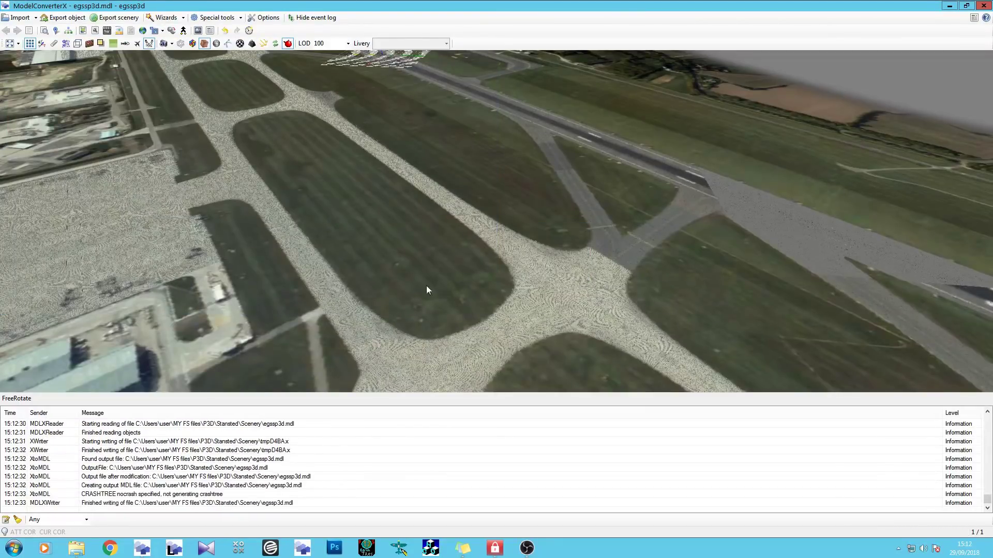
scroll(329, 261, "up", 3)
scroll(329, 261, "down", 2)
scroll(347, 180, "down", 5)
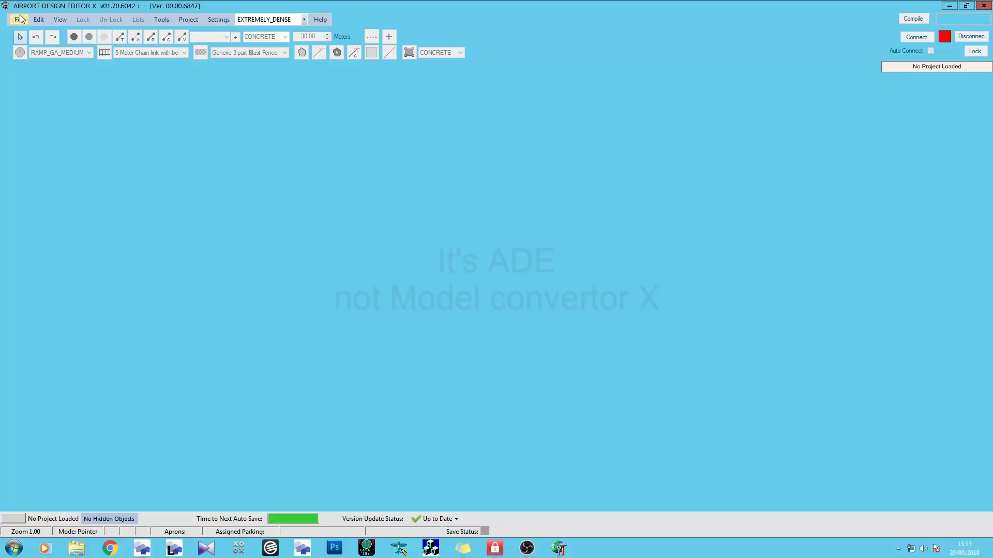
In Airport Design Editor, open the EGSS Stansted airport project EGSS_ADEX_SFC.ad4.
left_click(19, 17)
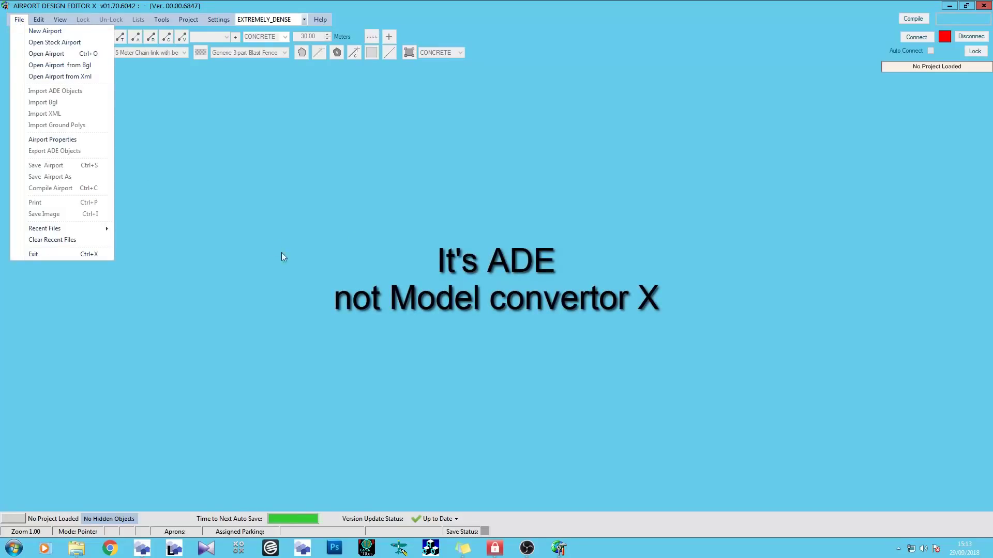
mouse_move(100, 230)
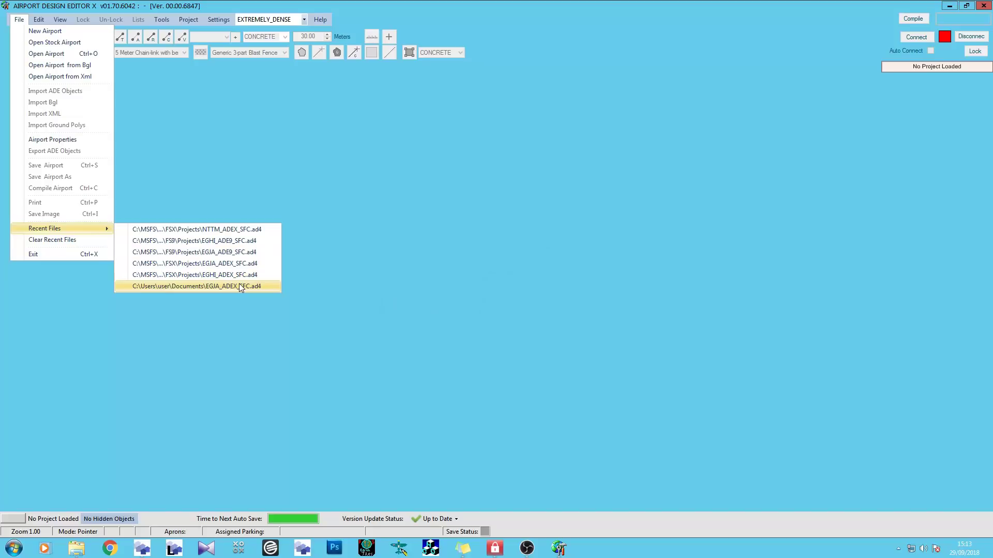
left_click(201, 185)
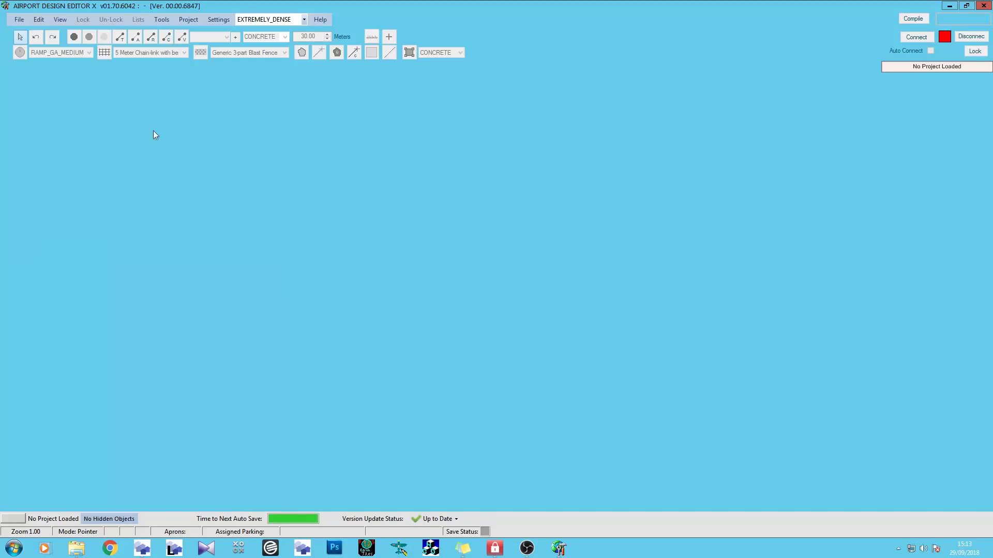
left_click(15, 20)
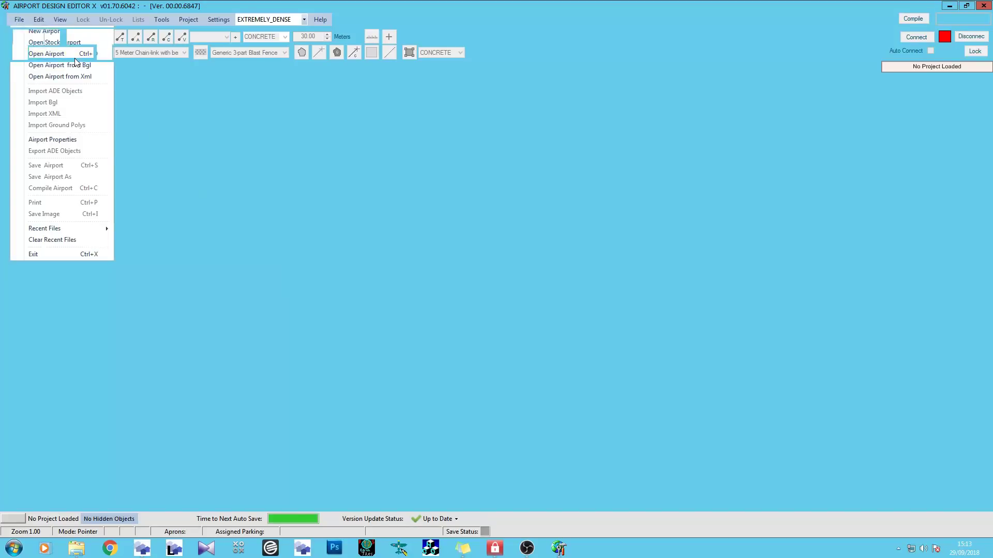
Open the properties of runway 05/23, switch its location to manual entry and select the longitude and latitude values.
scroll(407, 236, "up", 4)
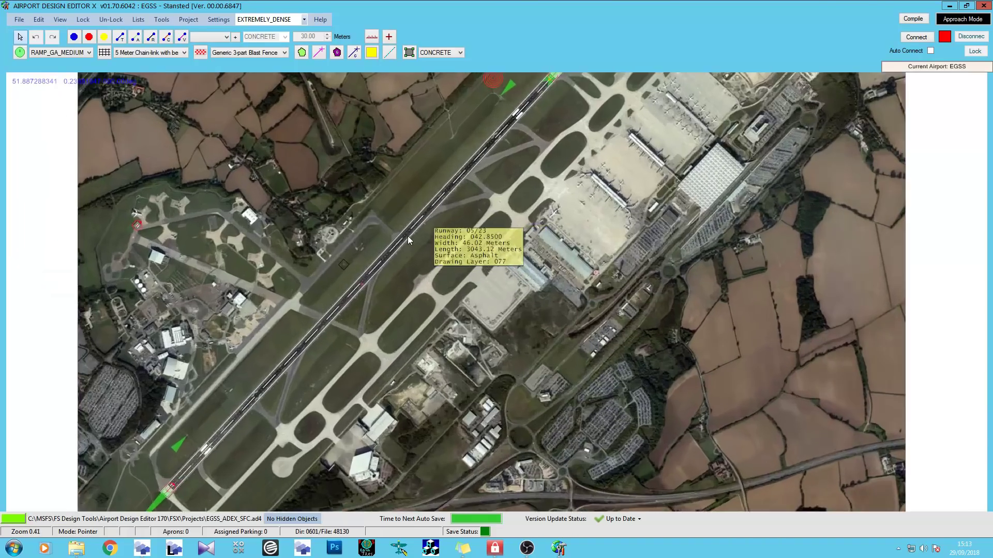
scroll(408, 236, "up", 10)
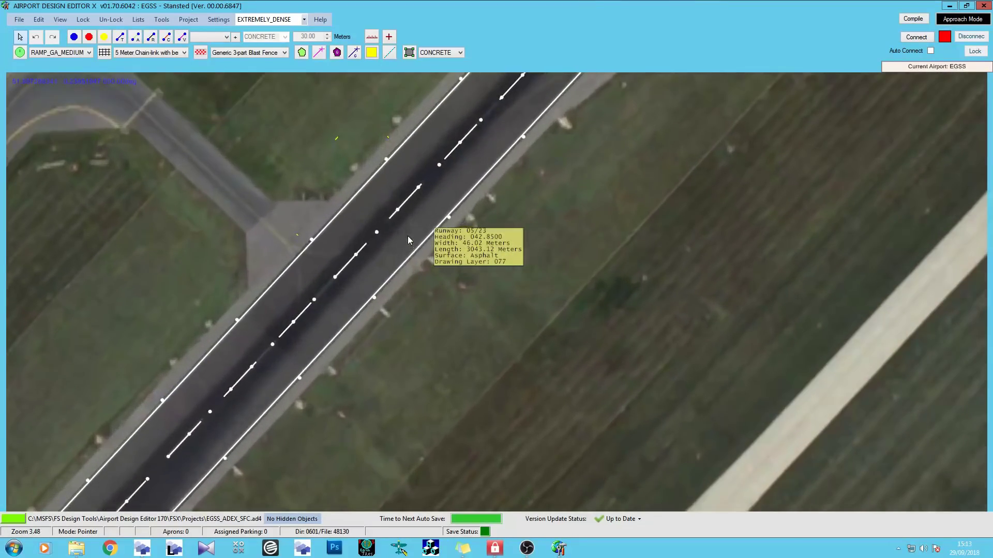
double_click(407, 235)
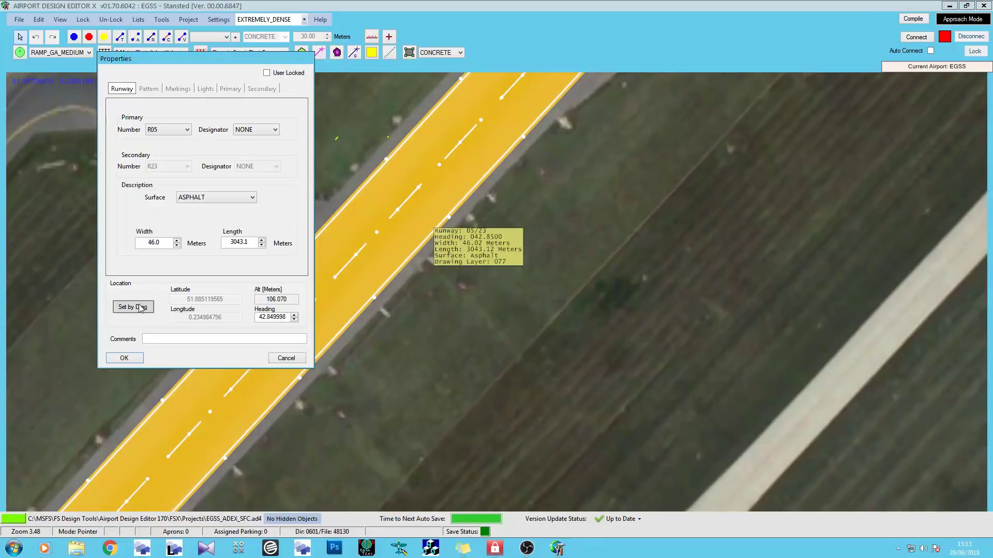
left_click_drag(219, 299, 166, 317)
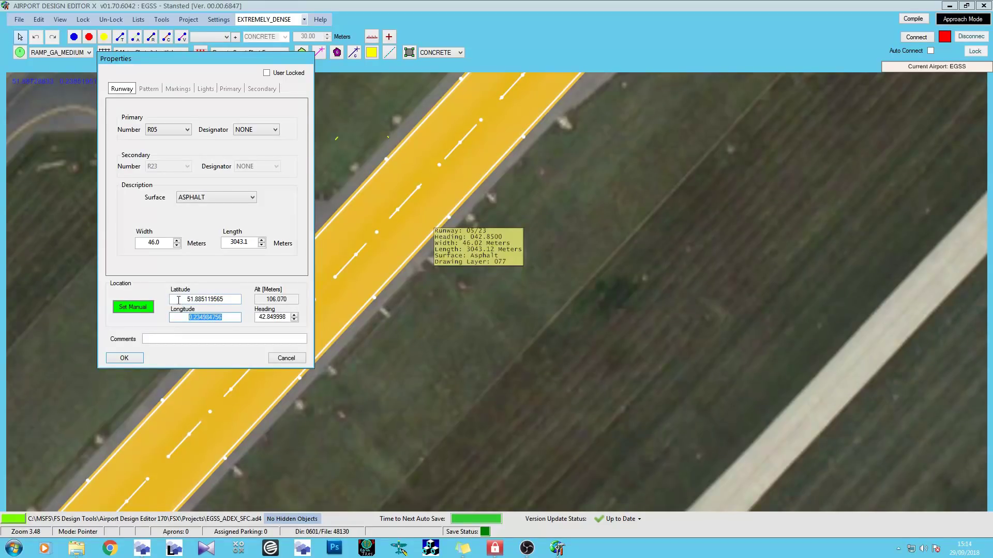
left_click_drag(238, 299, 183, 301)
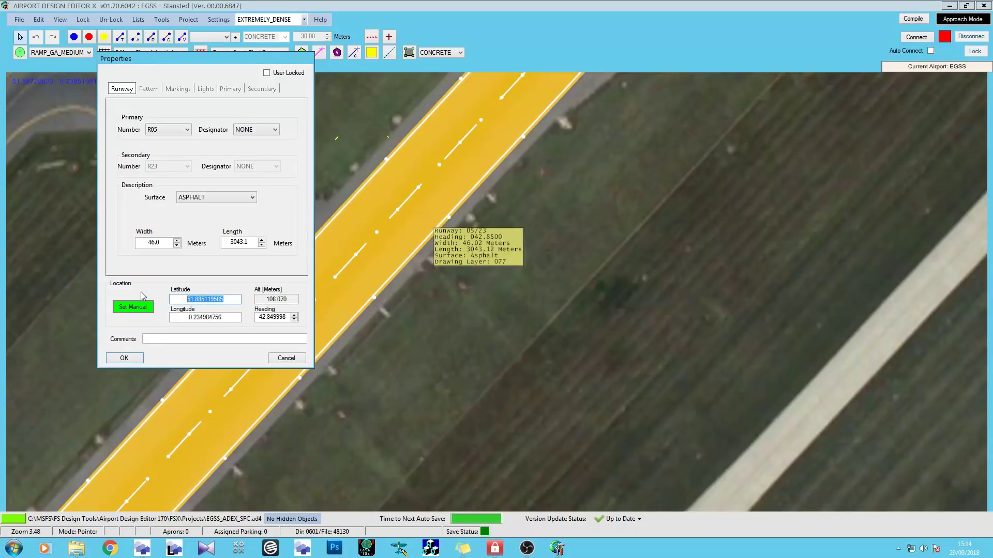
Switch to ModelConverterX, start the Ground Polygon Wizard and browse for the file to convert.
left_click(147, 547)
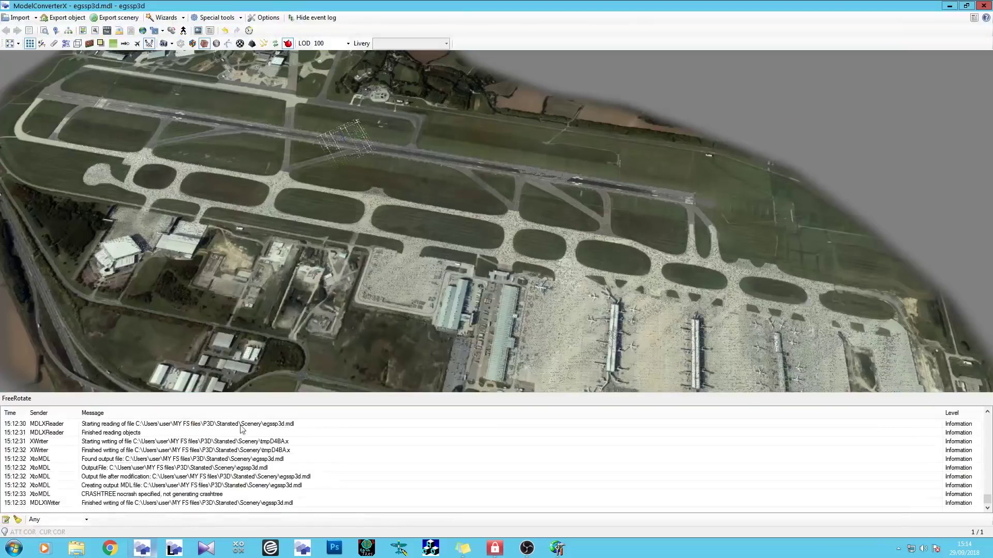
left_click(183, 19)
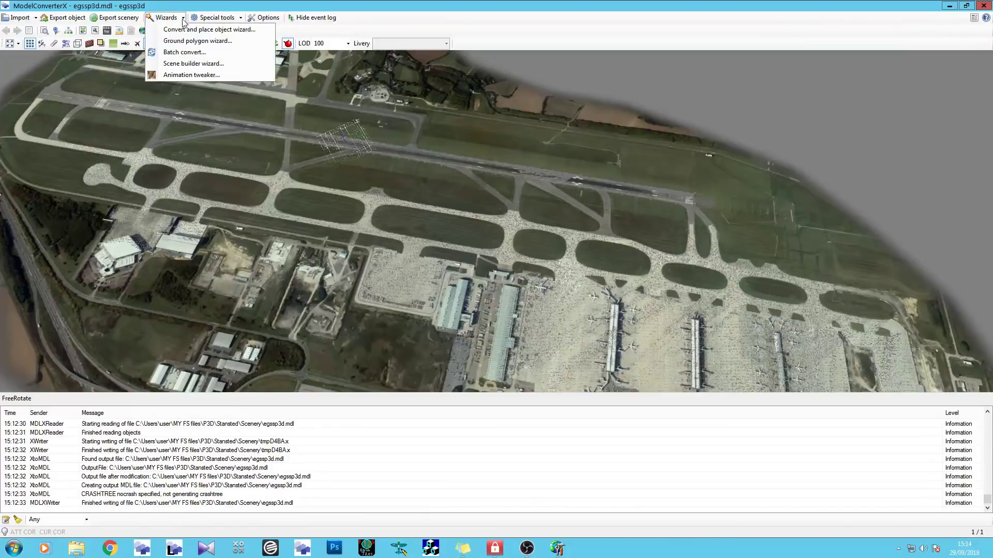
left_click(212, 41)
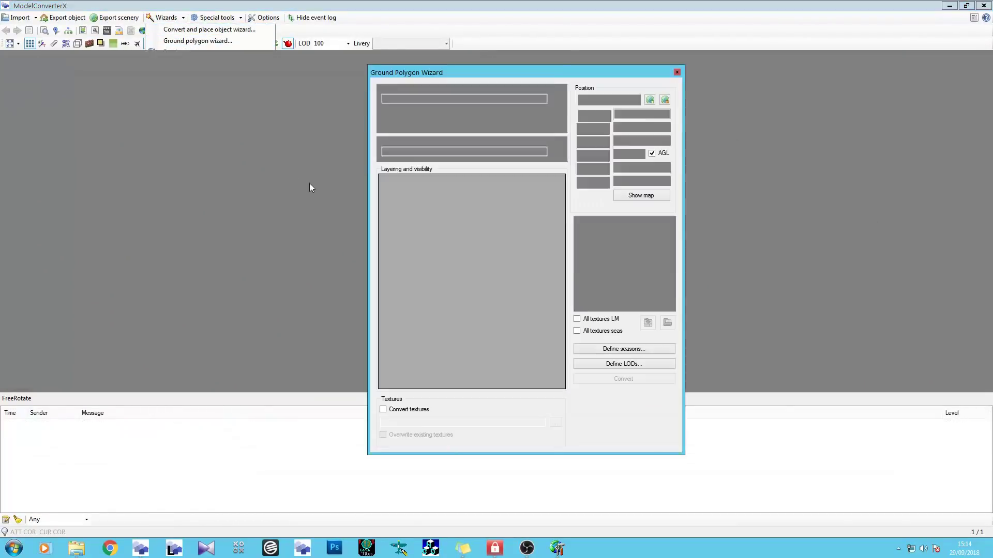
left_click(557, 99)
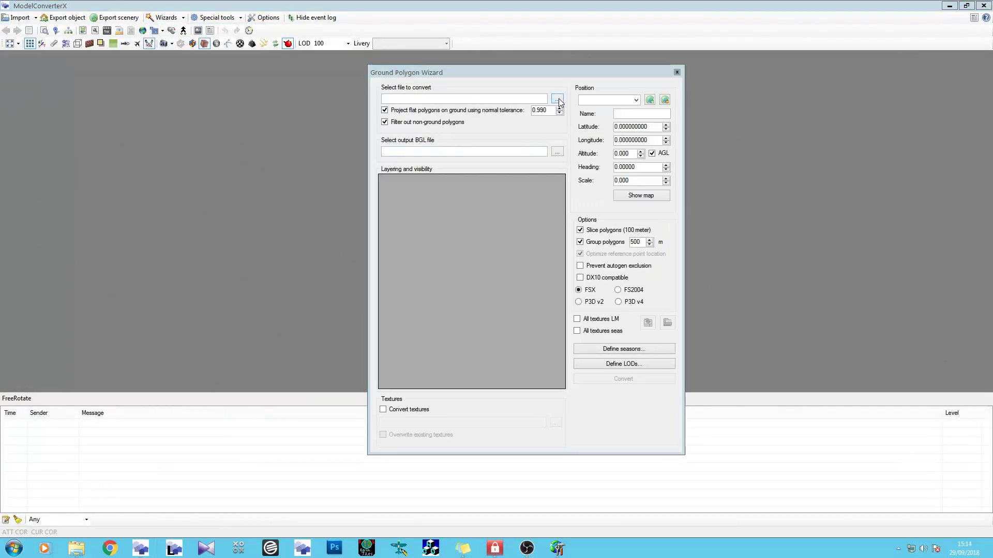
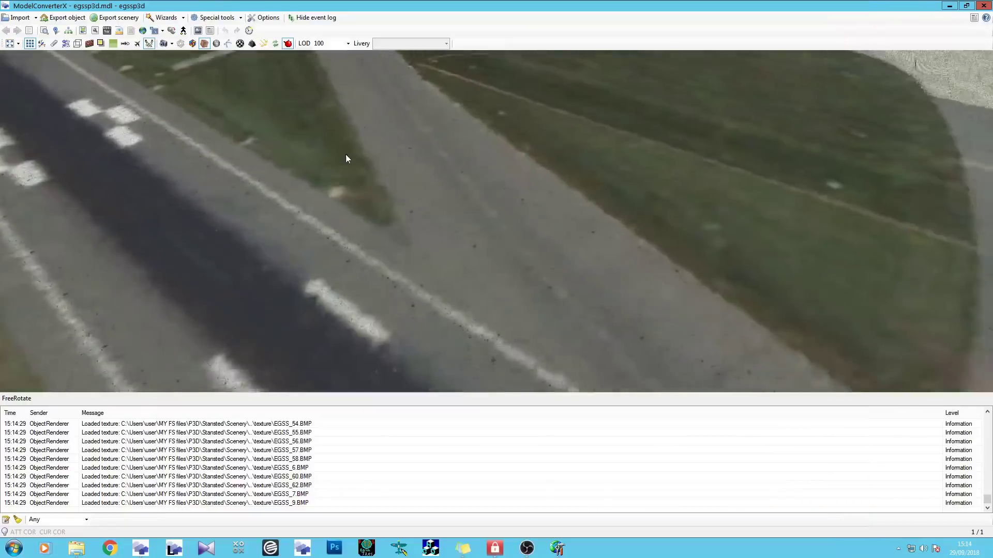
Review the ASPHALT_SD material's specular and texture settings in the Material Editor.
left_click_drag(346, 155, 112, 110)
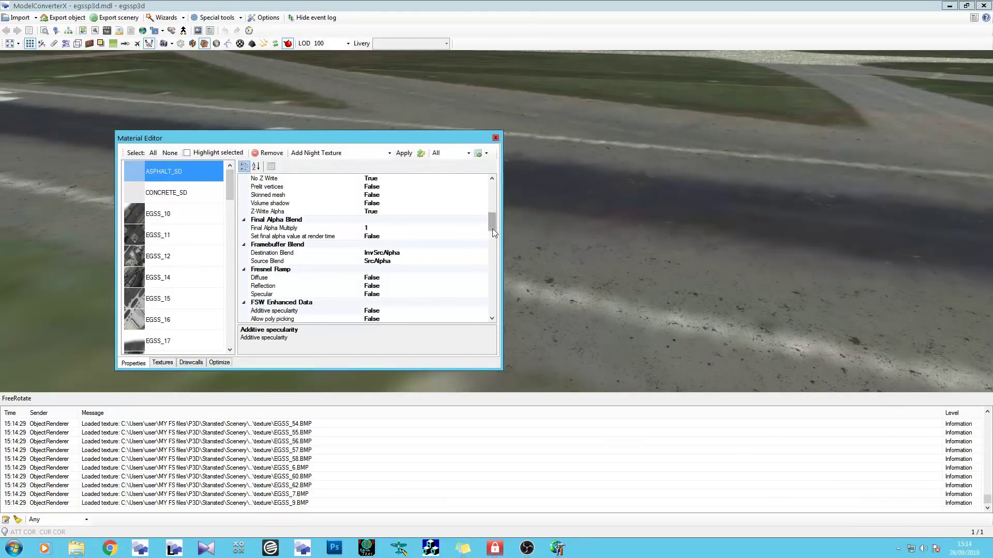
left_click_drag(492, 229, 498, 300)
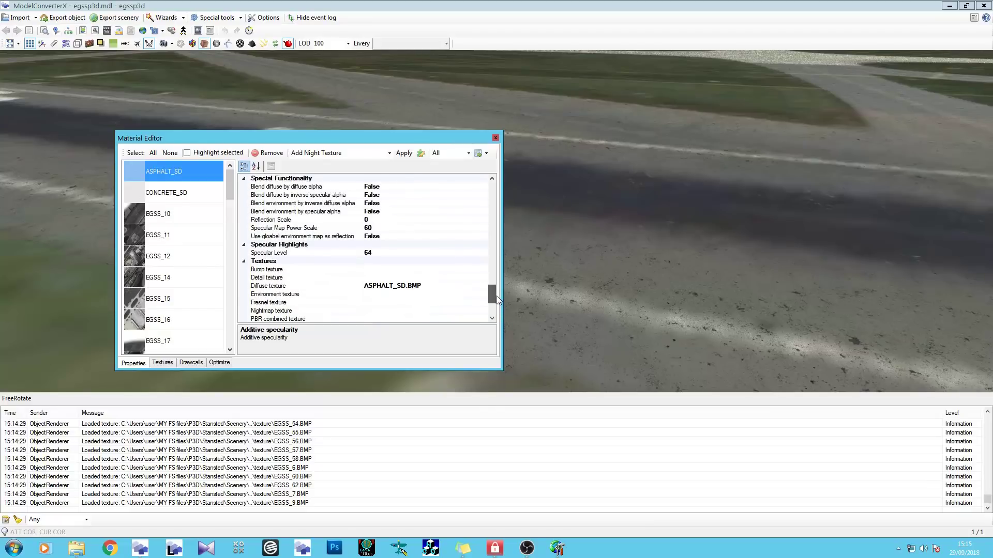
left_click(495, 137)
Examine the reloaded ground model's runway, taxiways and apron from several angles.
left_click_drag(498, 150, 246, 171)
scroll(342, 194, "down", 5)
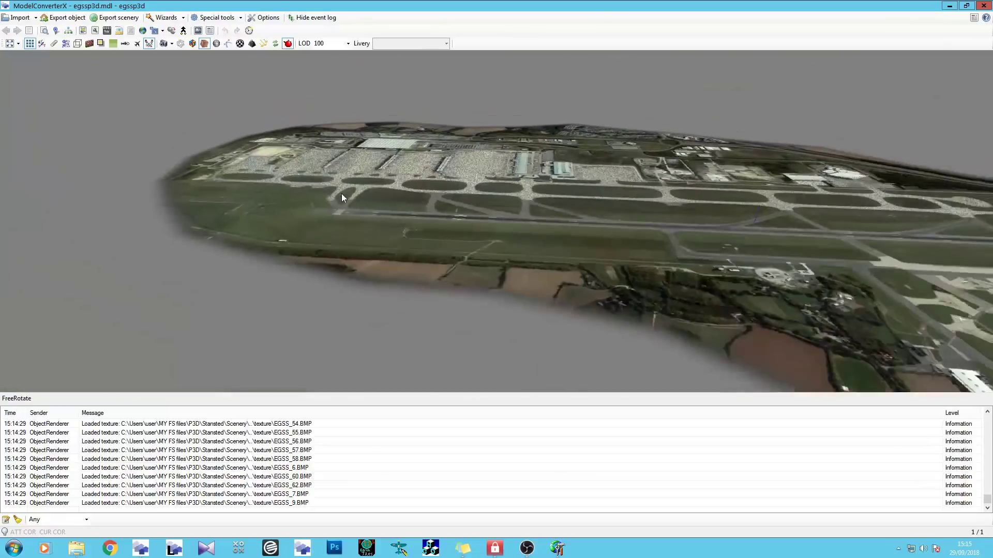
scroll(342, 195, "up", 2)
left_click_drag(341, 194, 473, 222)
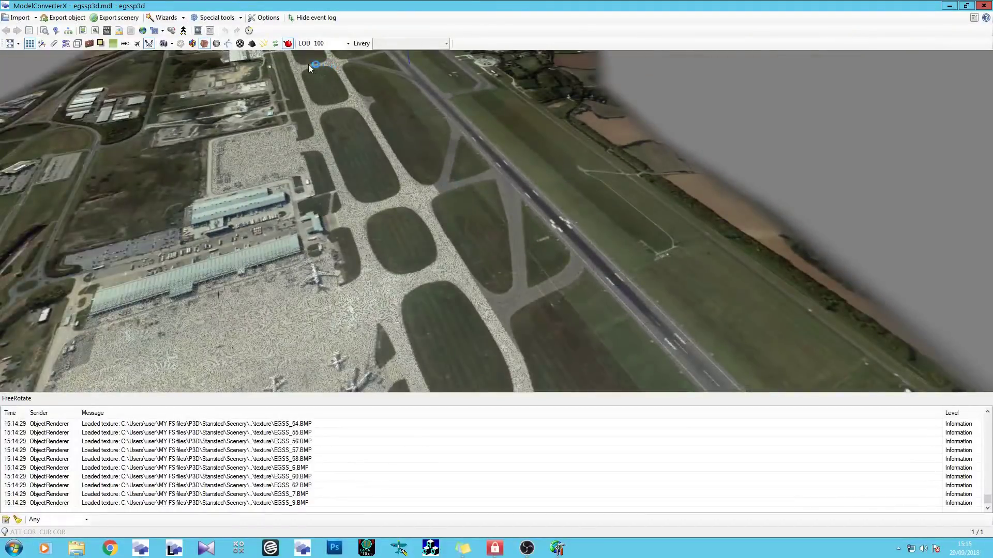
left_click(289, 44)
left_click_drag(327, 124, 354, 165)
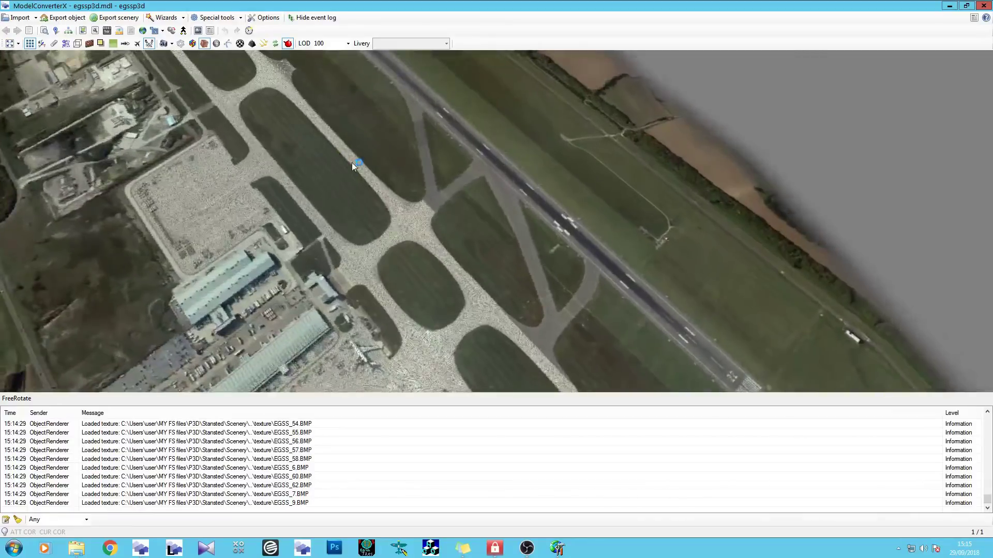
Show the lighting controls, adjust the light elevation and inspect the runway and taxiway surfaces up close.
left_click(264, 44)
left_click_drag(244, 58, 277, 65)
mouse_move(288, 65)
left_mouse_down()
mouse_move(205, 59)
mouse_move(275, 62)
left_mouse_up()
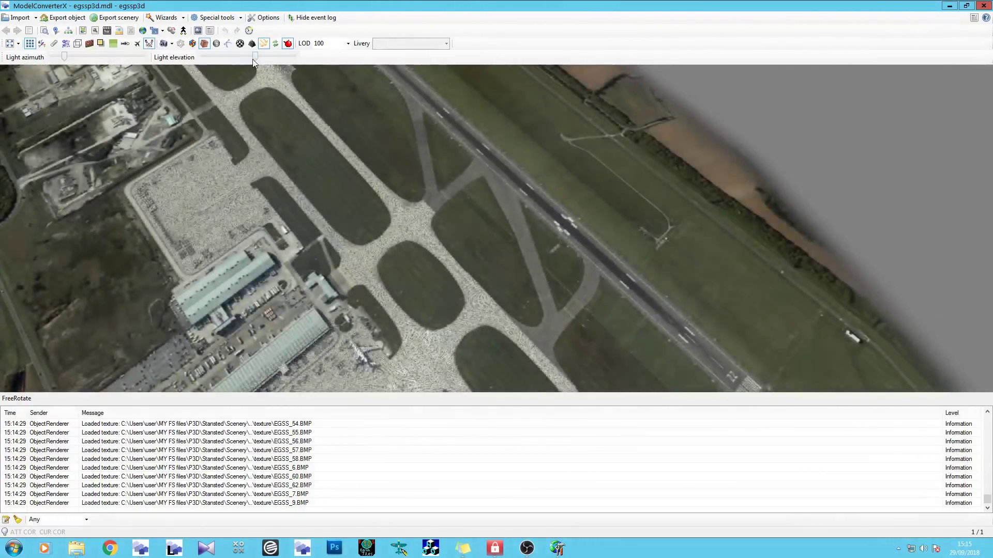
left_click_drag(349, 183, 438, 233)
scroll(357, 181, "up", 8)
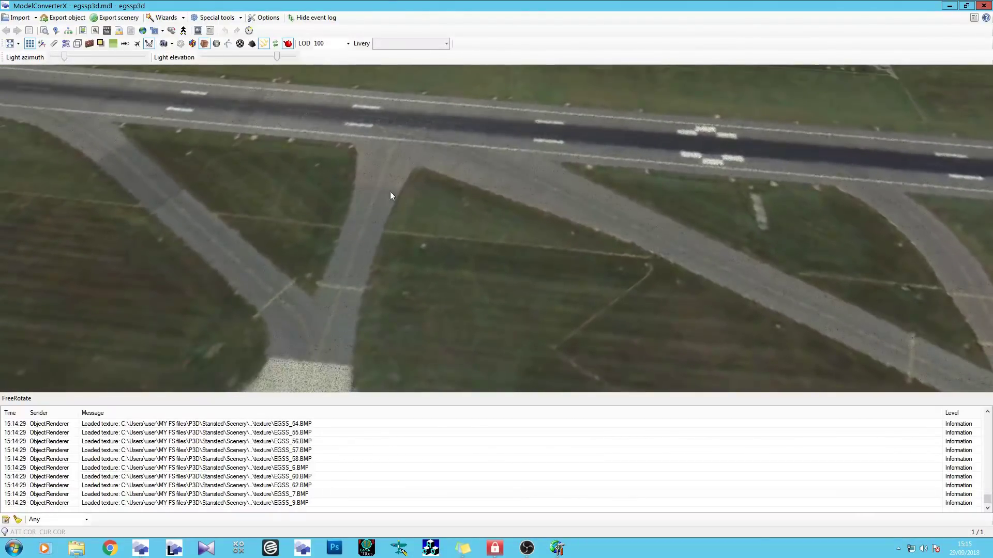
scroll(401, 242, "up", 6)
left_click_drag(416, 136, 318, 93)
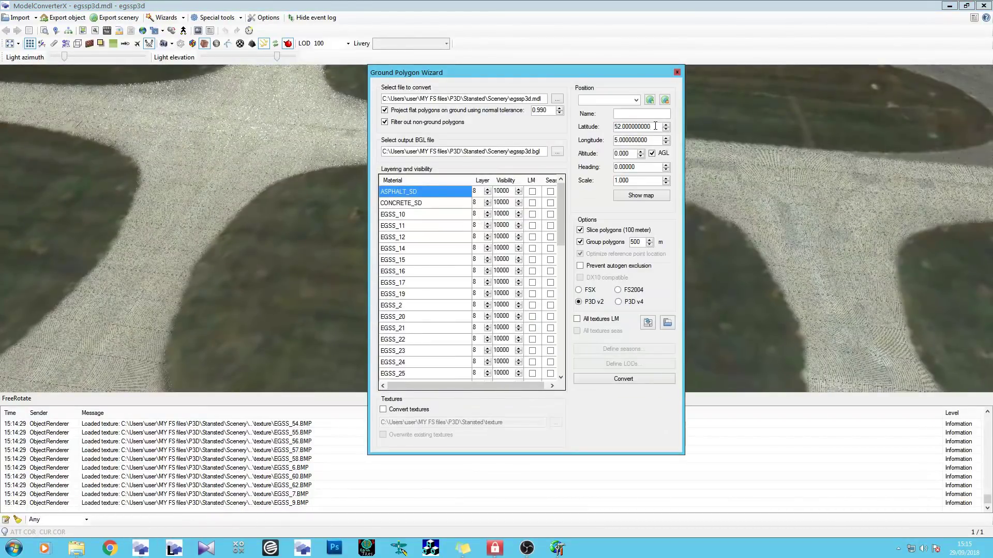
Position the ground polygons at latitude 51.885119565 and longitude 0.234984756, copying the longitude from the runway's properties in Airport Design Editor X.
double_click(655, 126)
type("51.885119565")
left_click(558, 548)
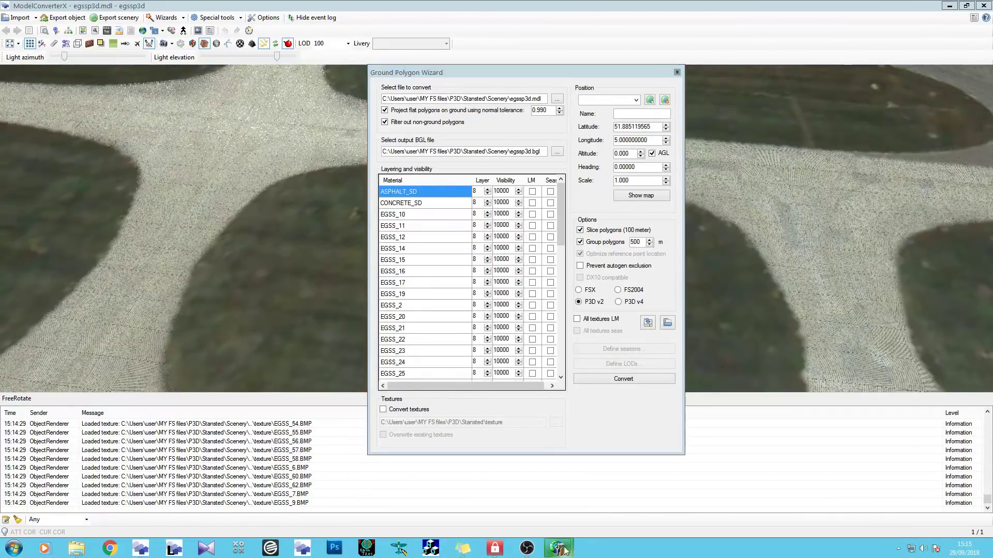
left_click(558, 548)
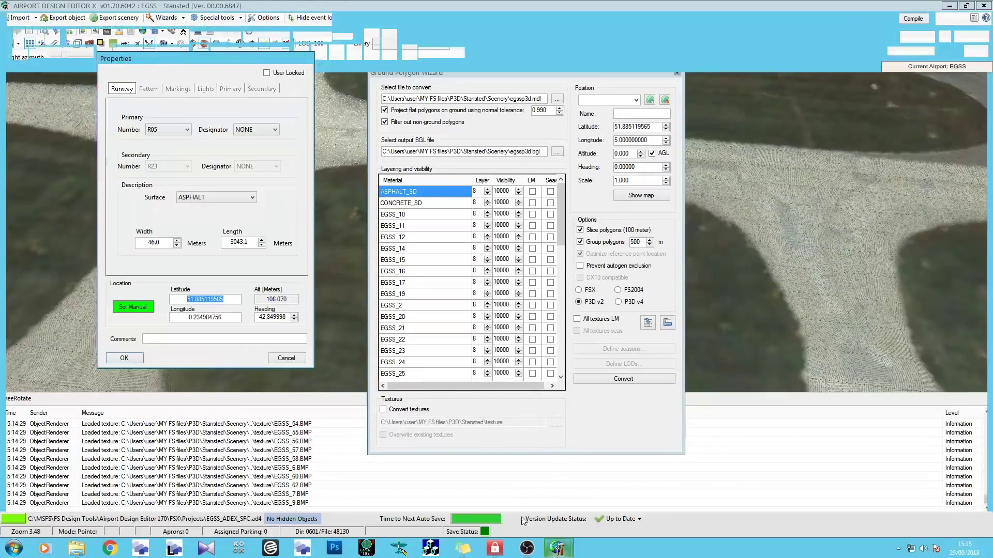
key("Tab")
key("ctrl+c")
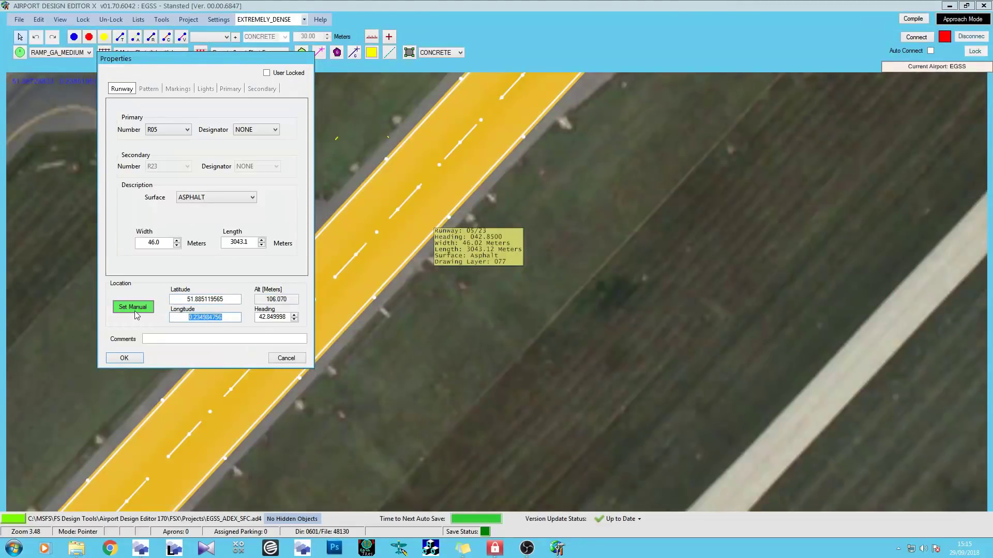
left_click(141, 549)
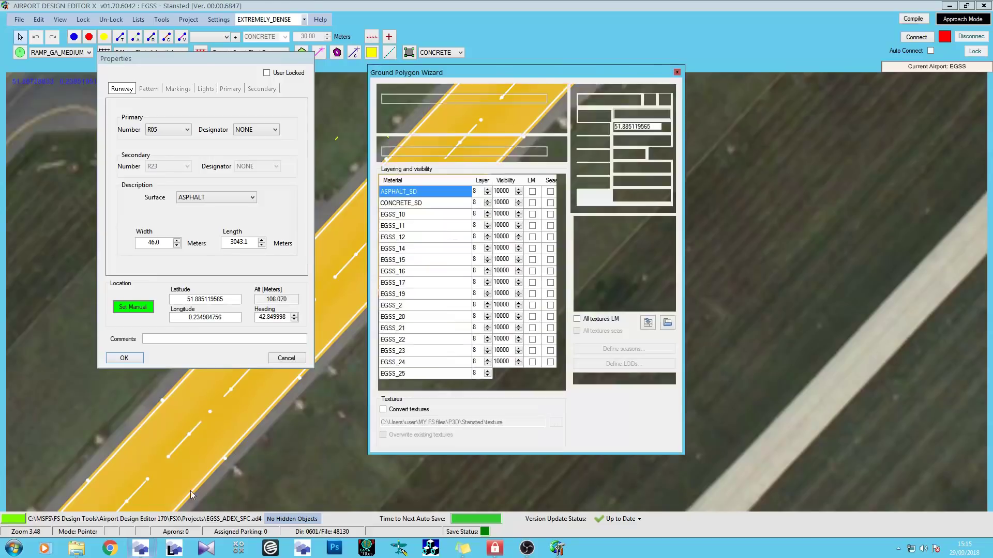
key("Tab")
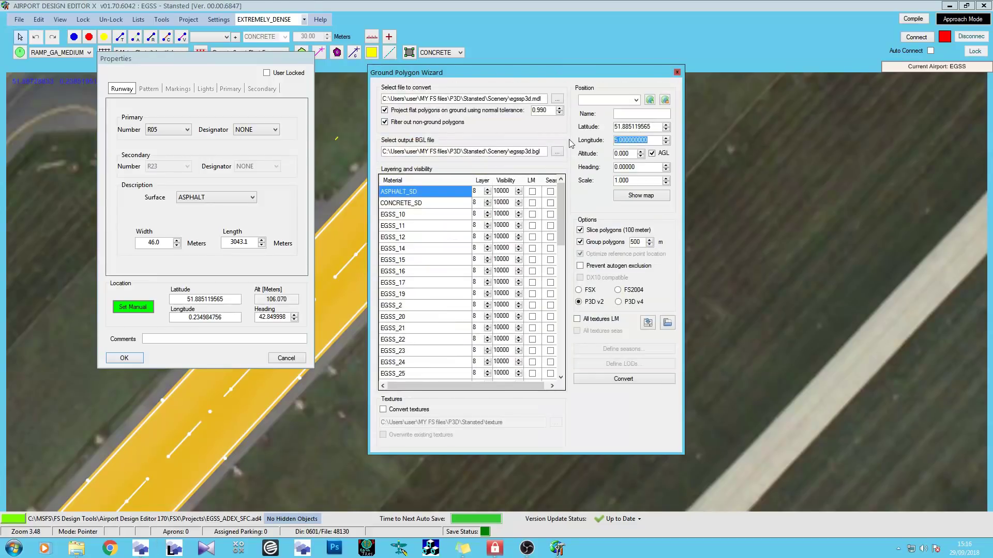
key("ctrl+v")
Set the layer of both the ASPHALT_SD and CONCRETE_SD materials to 12 in the Ground Polygon Wizard.
left_click(488, 189)
left_click(487, 190)
left_click(488, 189)
left_click(488, 189)
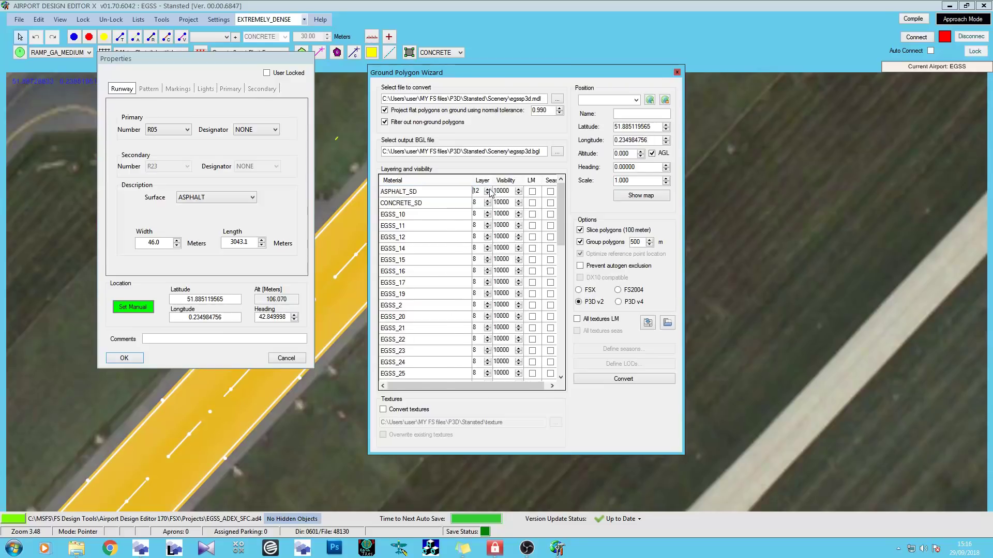
left_click(488, 202)
left_click(441, 229)
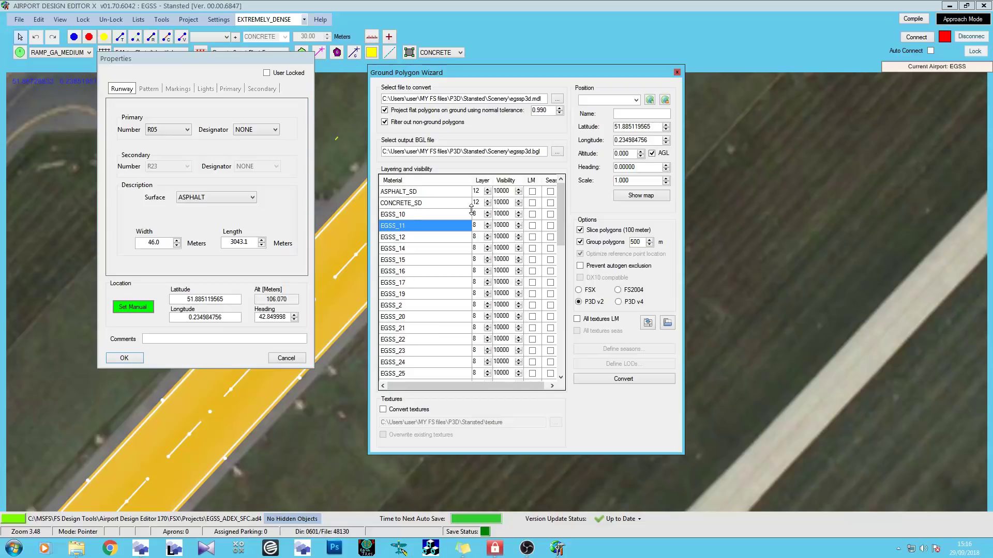
Turn off polygon grouping and select P3D v2 as the output format for the ground polygons.
left_click(580, 242)
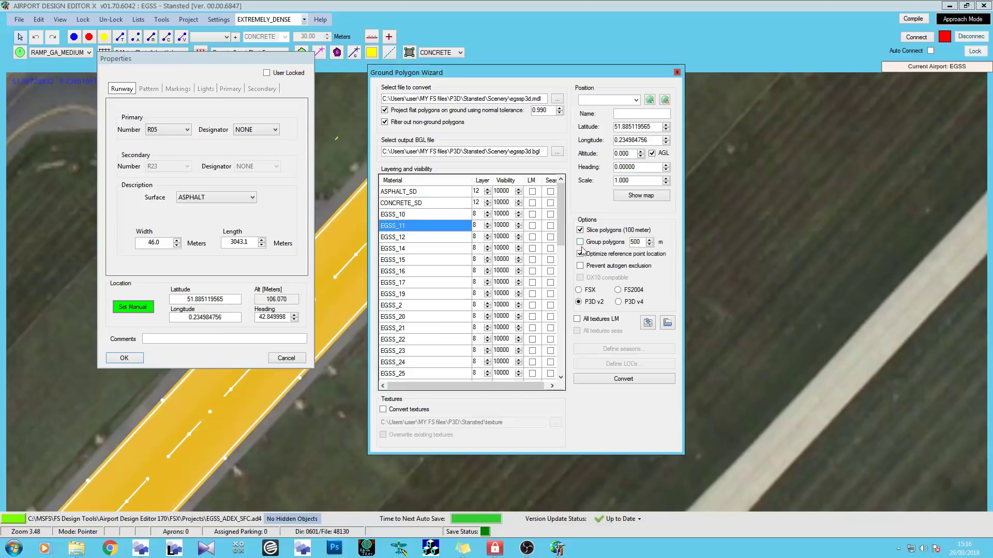
left_click(579, 302)
left_click_drag(563, 219, 564, 224)
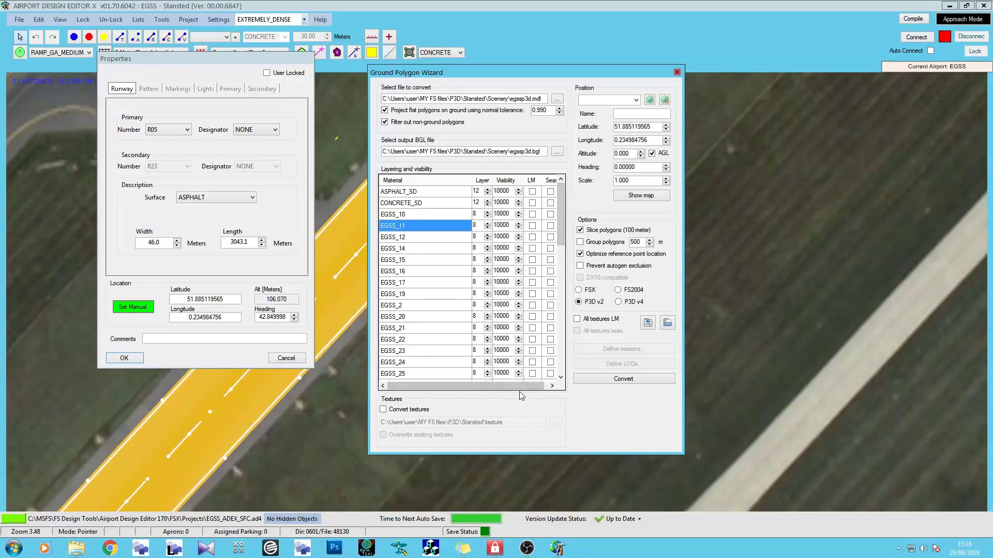
left_click_drag(524, 389, 522, 389)
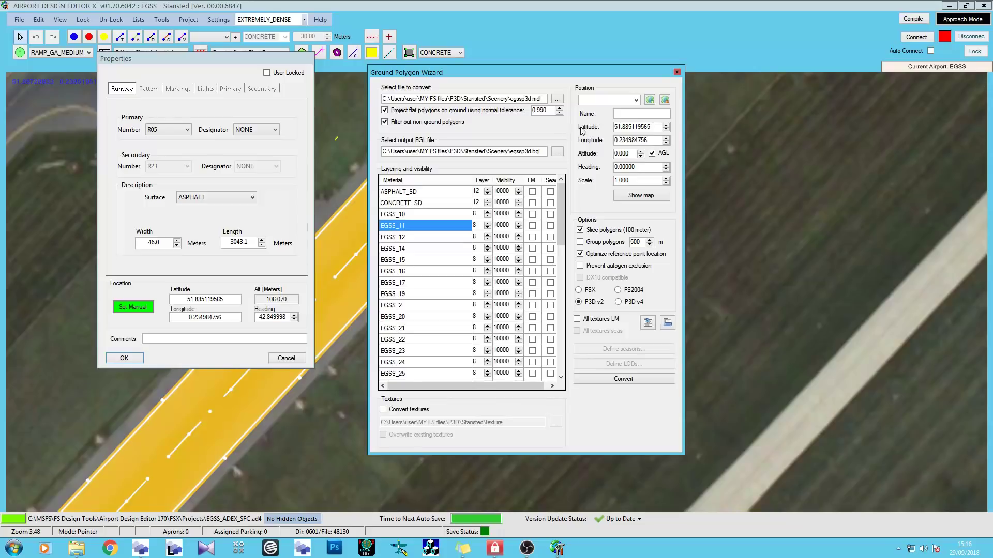
left_click(635, 100)
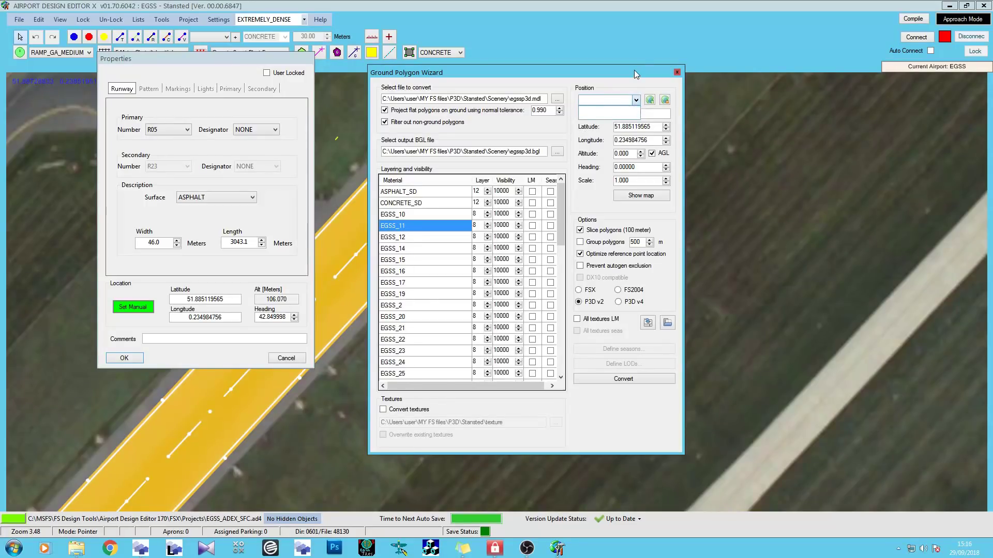
left_click(654, 115)
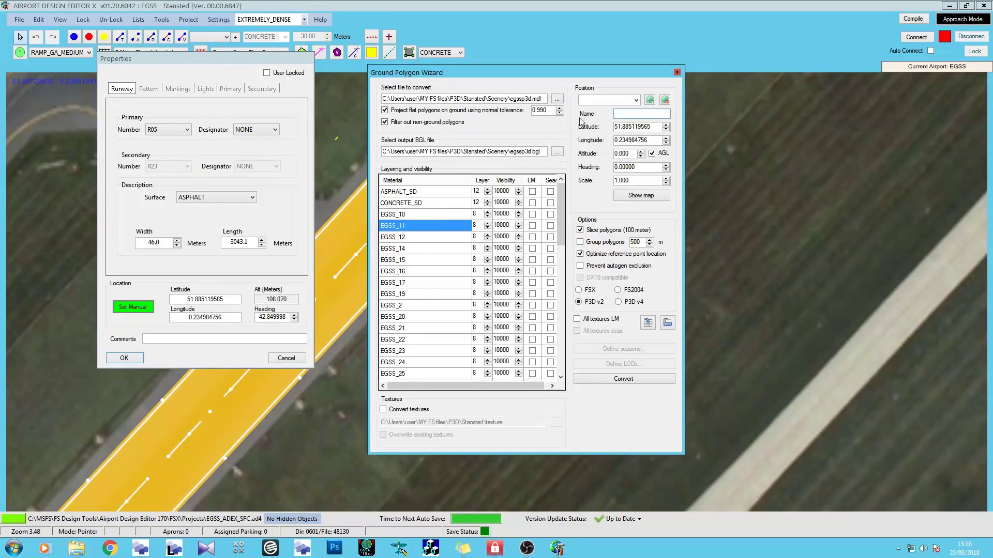
Convert the ground model to egssp3d.bgl, then close the wizard and ModelConverterX.
left_click(677, 72)
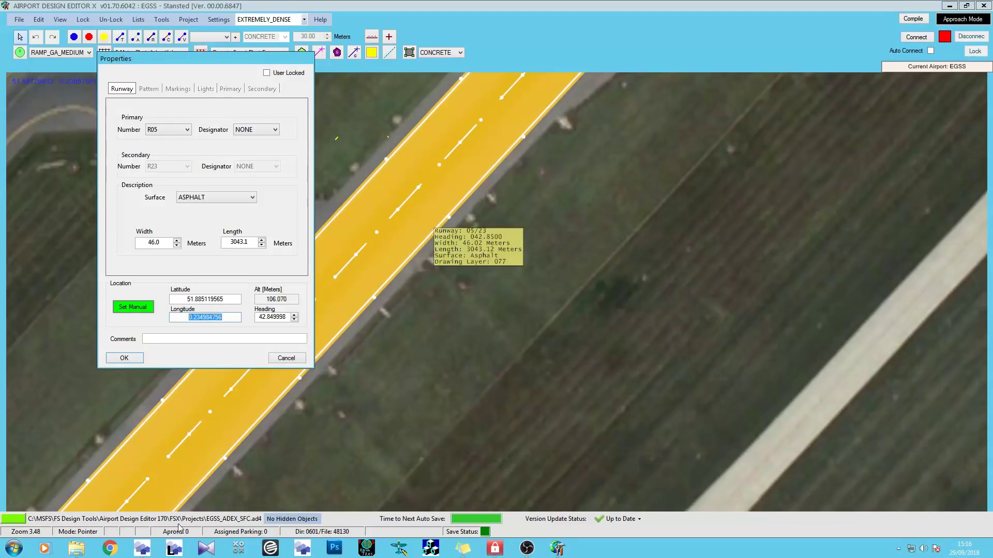
left_click(143, 548)
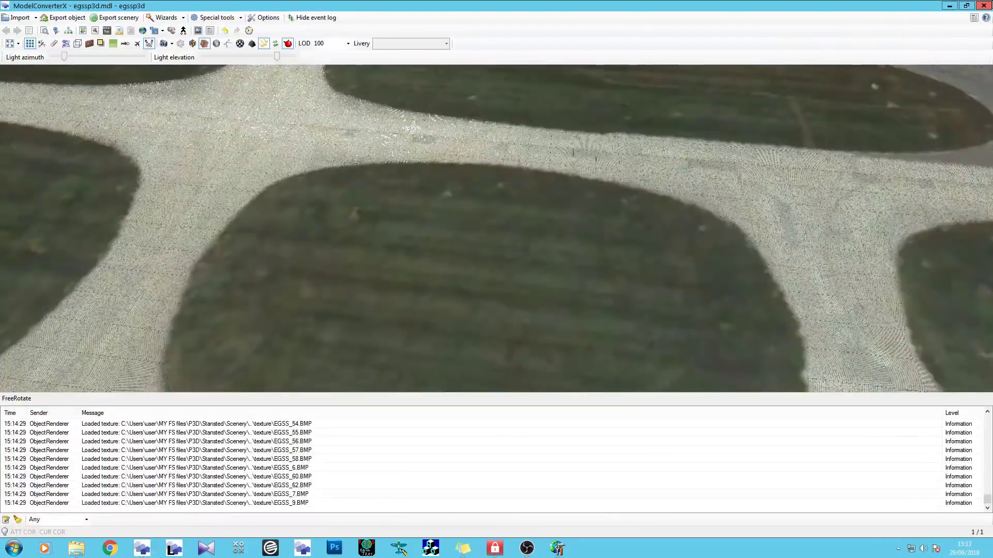
key("alt+Tab")
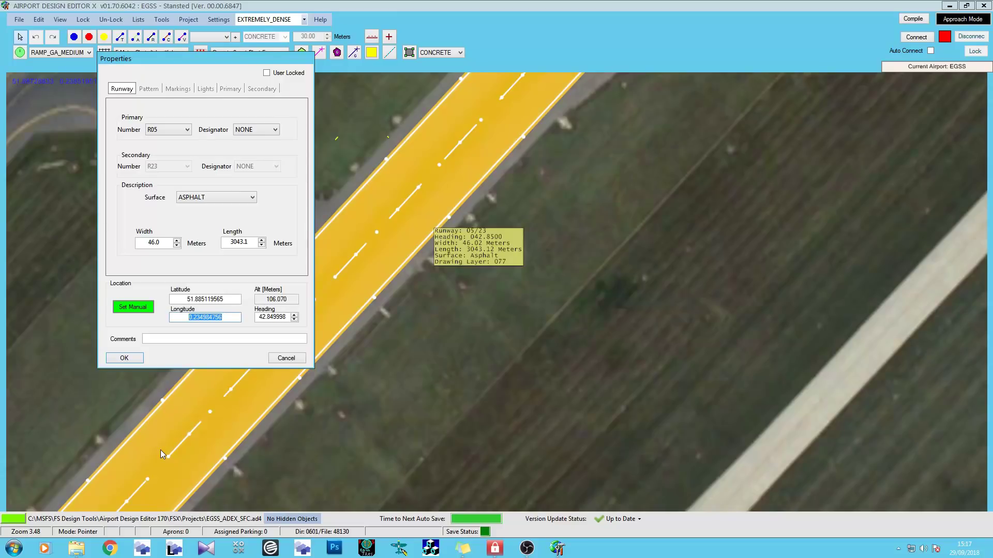
left_click(144, 551)
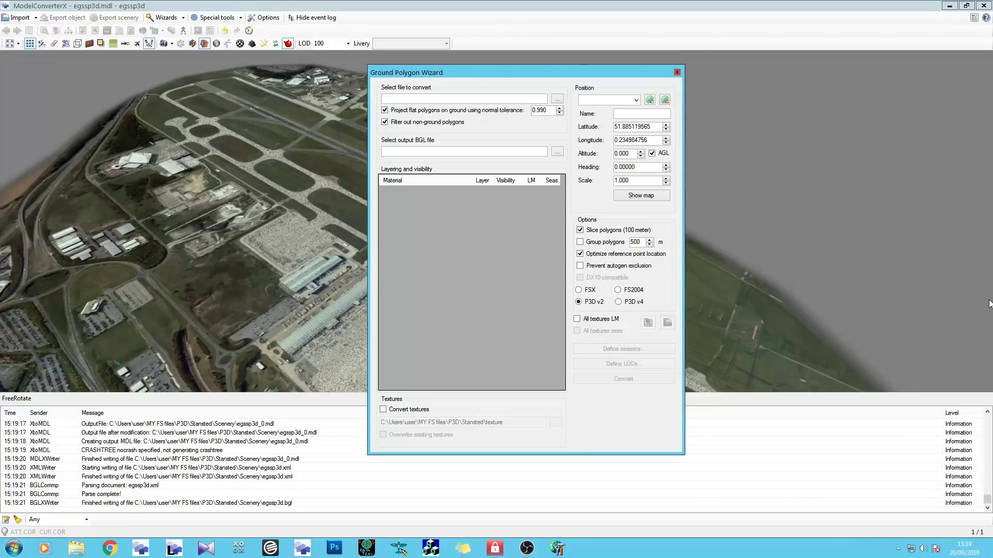
left_click(677, 72)
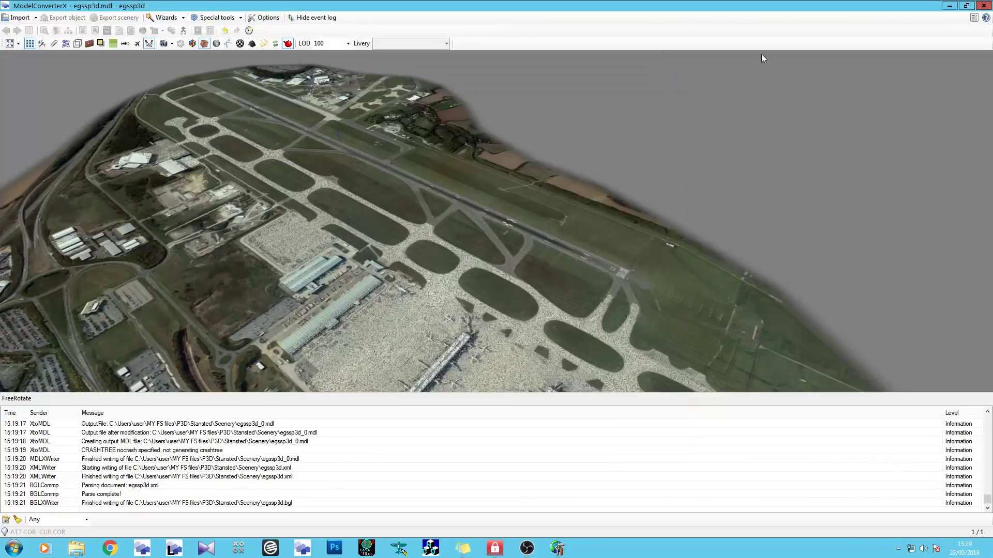
left_click(984, 7)
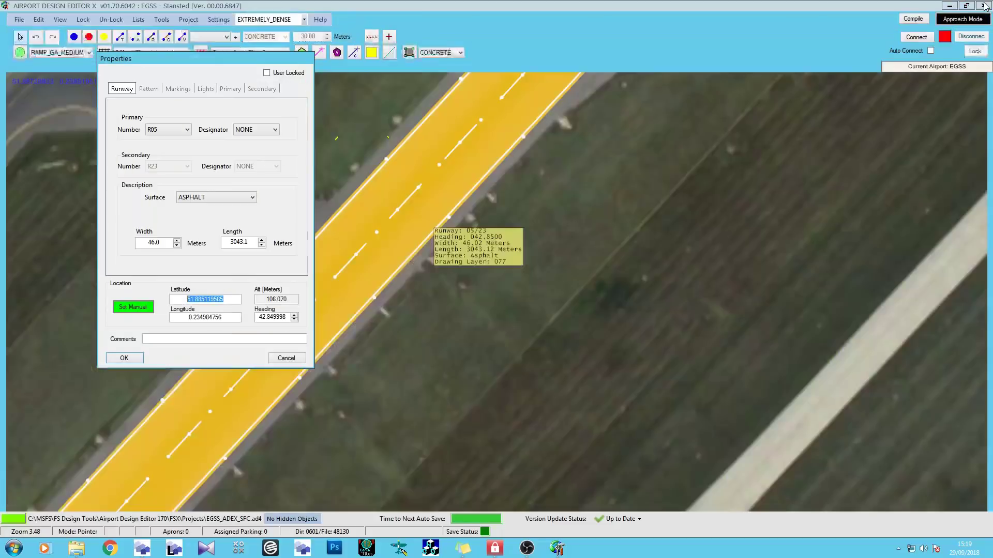
Dismiss the runway's properties in Airport Design Editor X and view the wider Stansted airport layout.
left_click(286, 357)
scroll(295, 277, "down", 4)
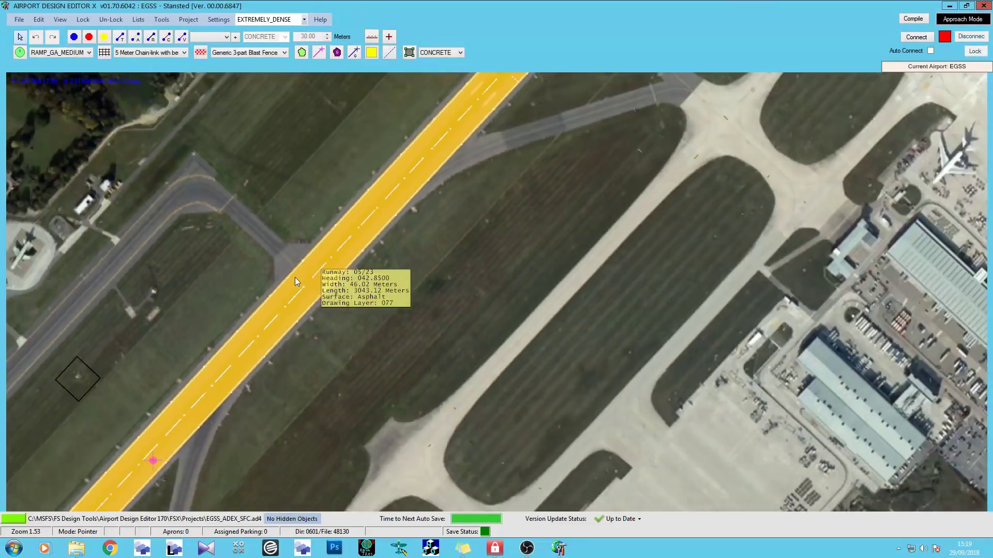
scroll(294, 277, "down", 5)
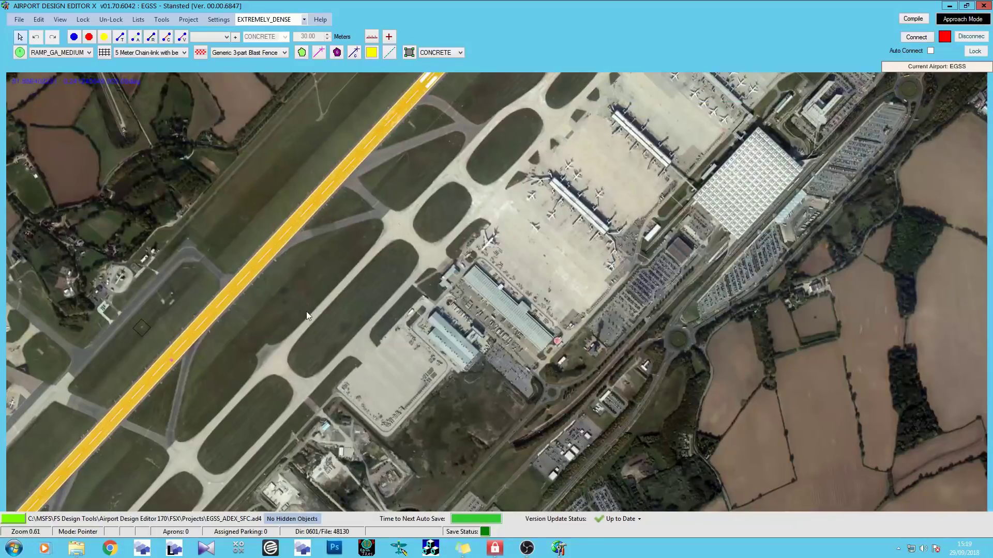
scroll(307, 312, "down", 2)
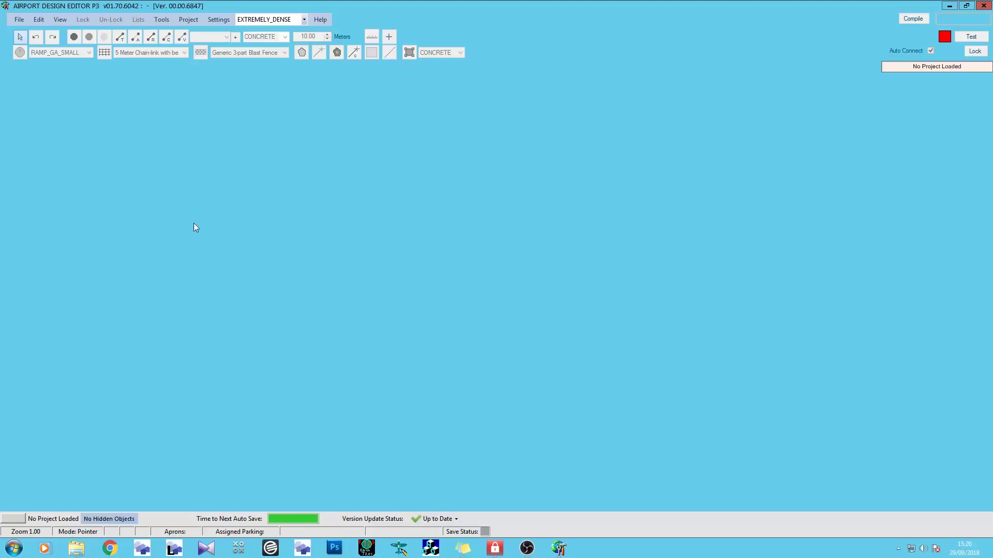
In Airport Design Editor P3, open the EGSS_ADEX_SFC.ad4 project from the FSX Projects folder.
left_click(19, 19)
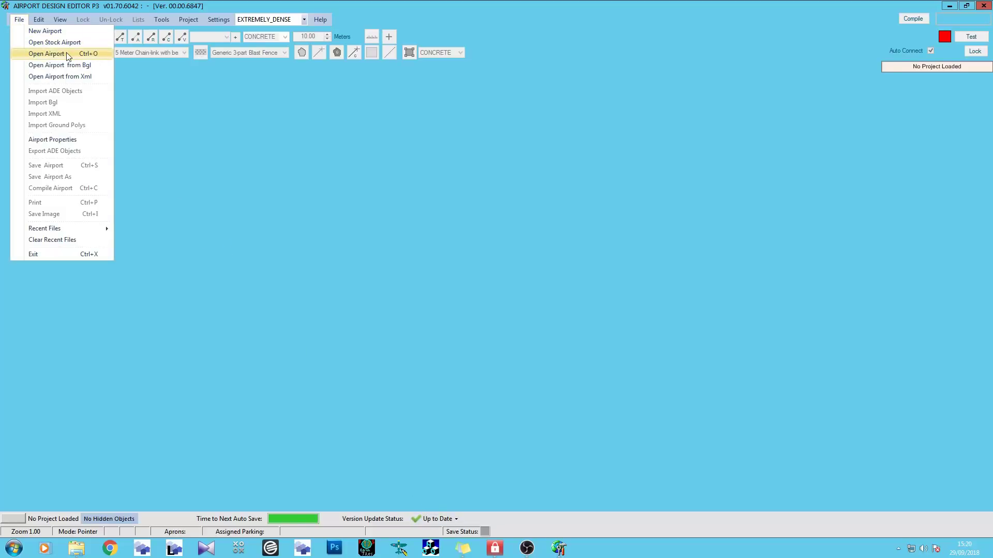
left_click(47, 52)
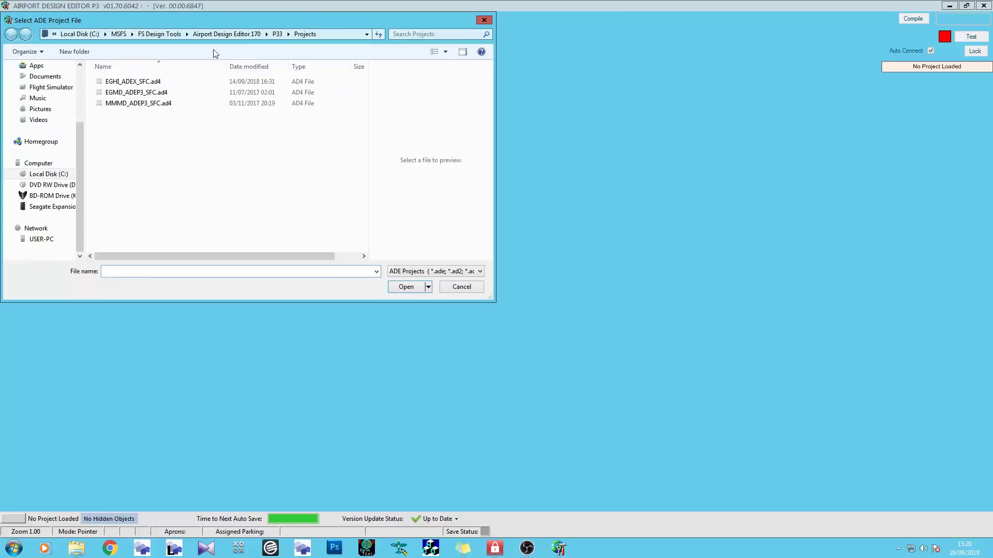
left_click(231, 33)
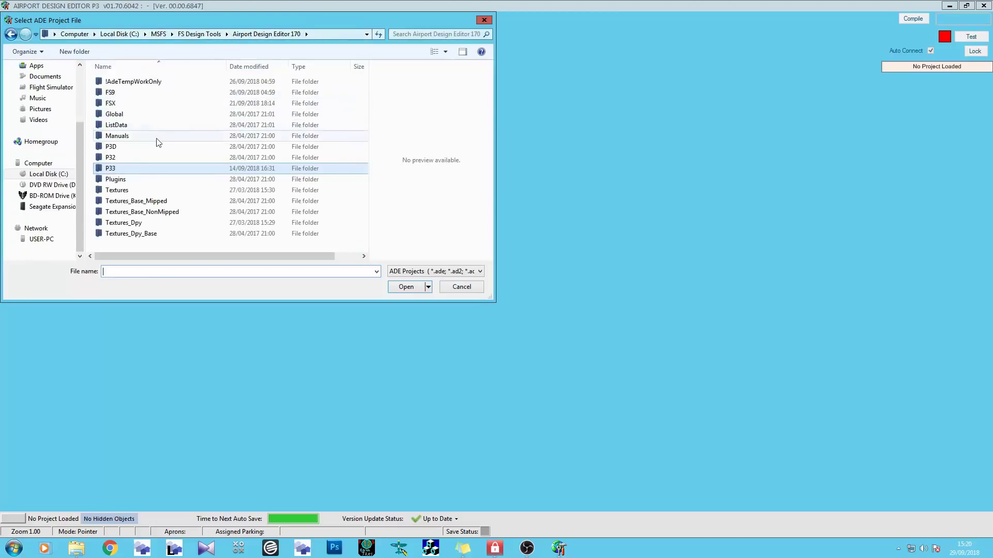
double_click(126, 104)
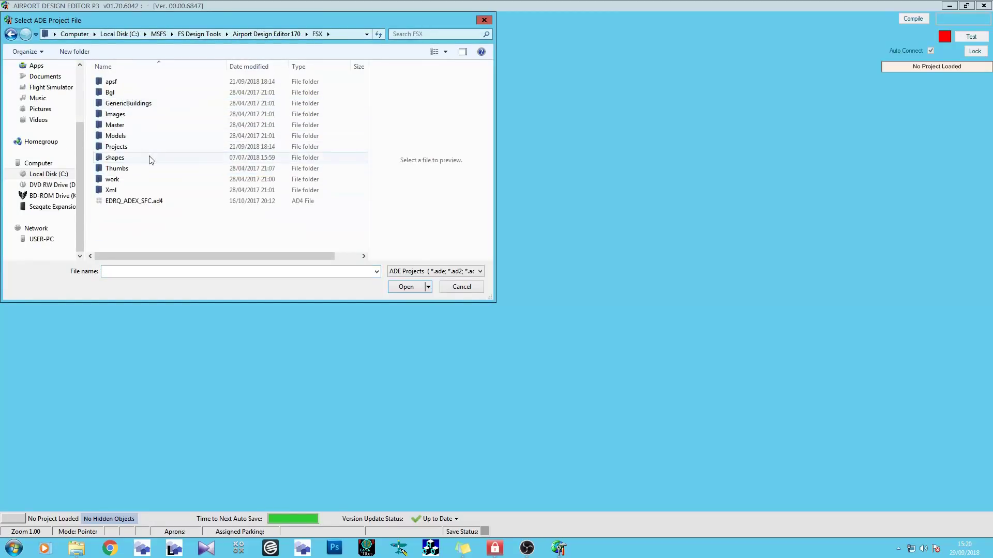
double_click(133, 147)
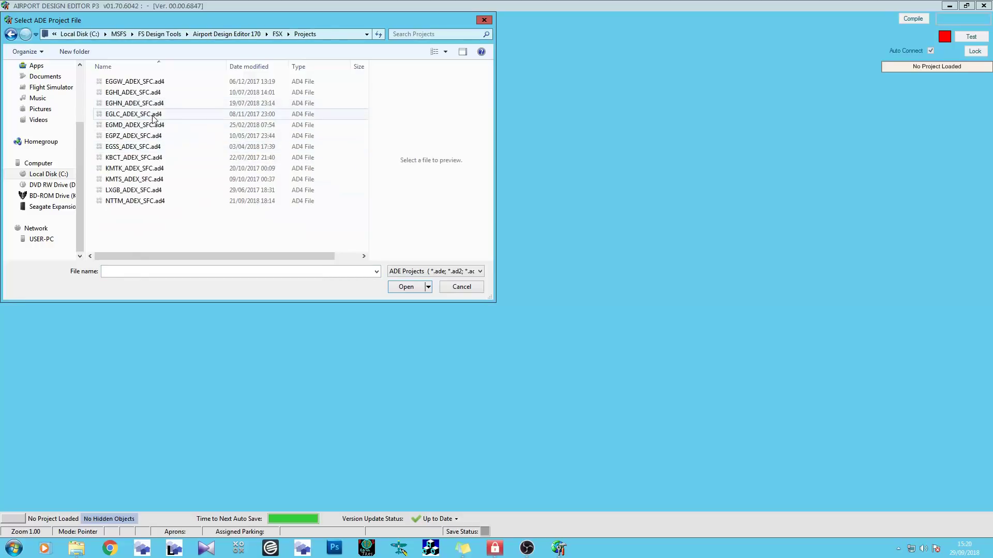
double_click(135, 147)
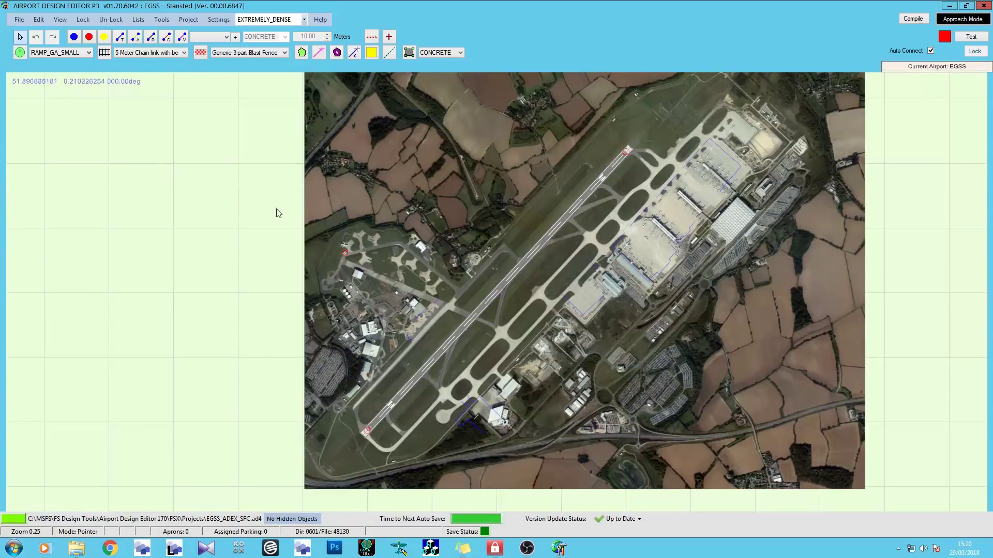
Draw a terrain polygon around the whole airport area and define it as an Airport Background with the Flatten tag.
scroll(277, 212, "up", 3)
left_click(301, 52)
scroll(341, 186, "down", 5)
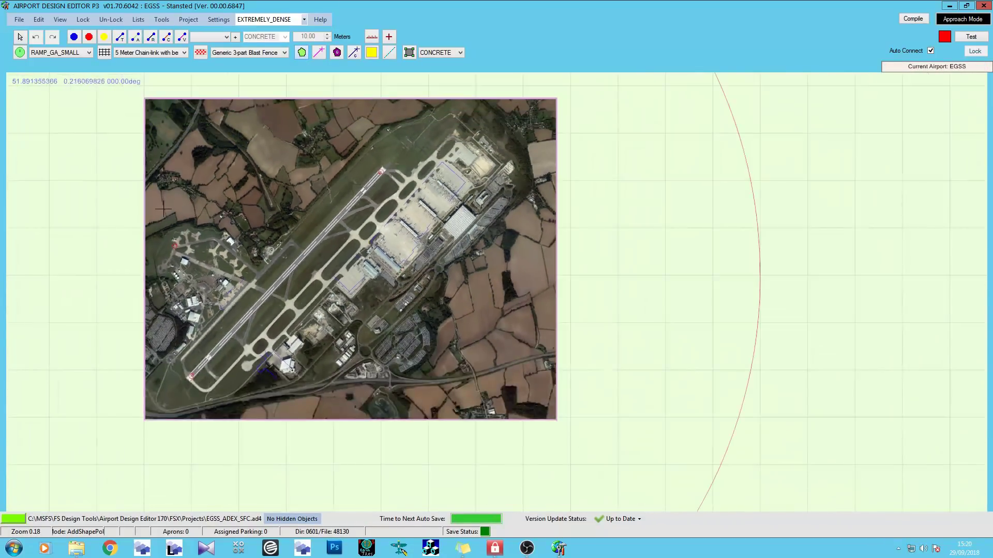
left_click(194, 205)
left_click(473, 101)
left_click(532, 199)
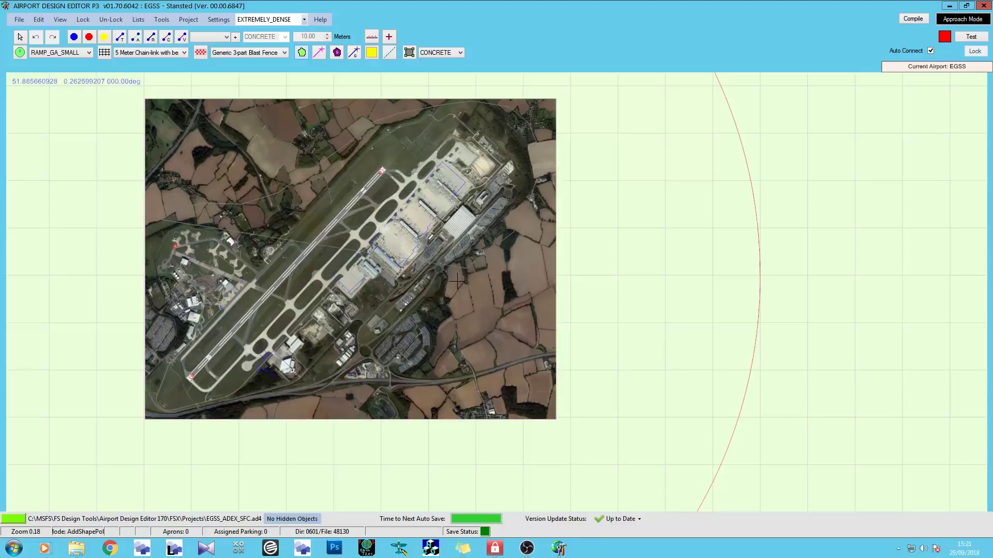
left_click(430, 354)
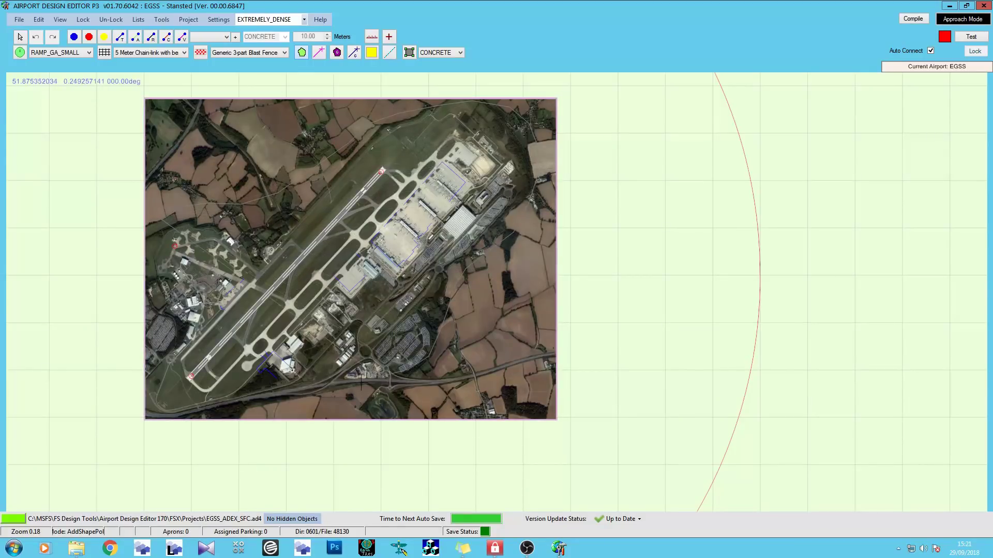
left_click(251, 410)
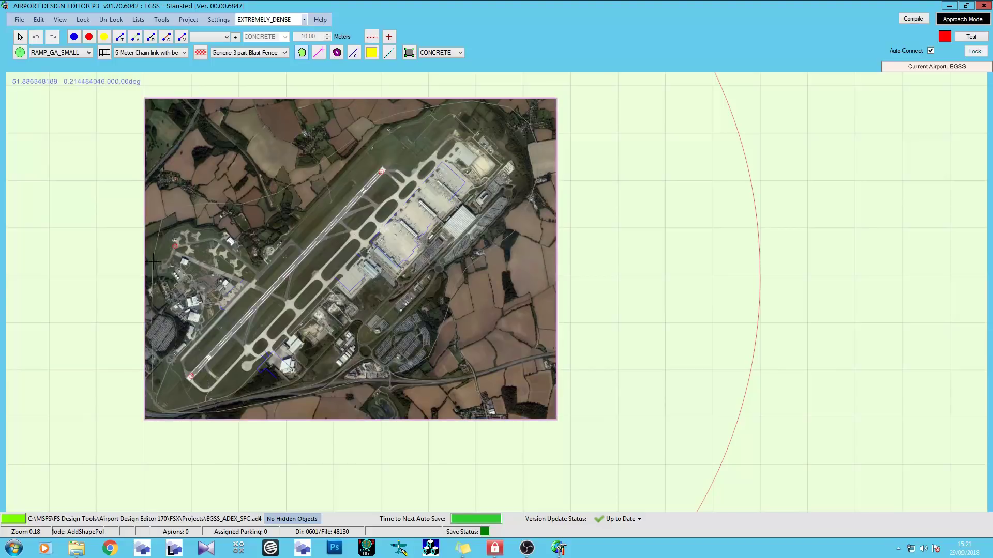
double_click(153, 231)
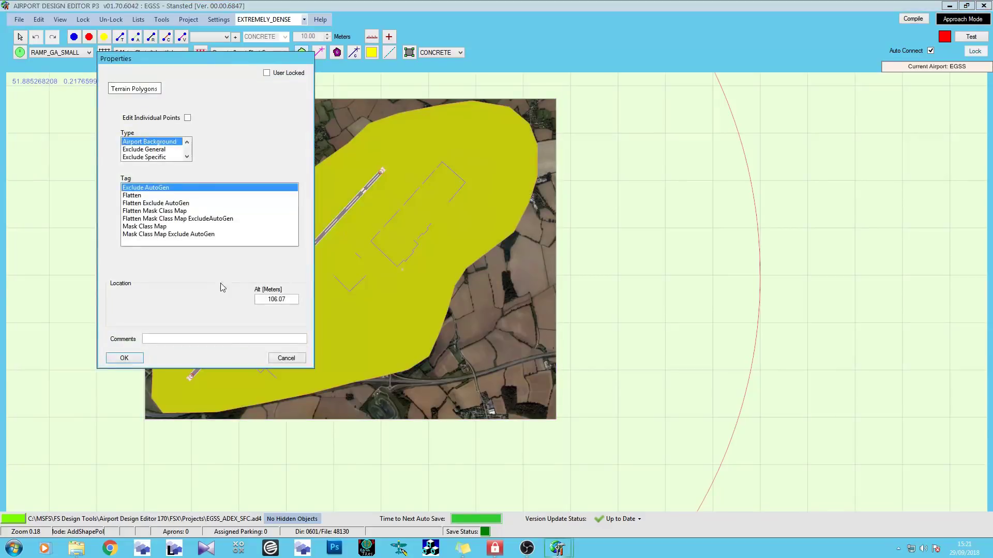
left_click(165, 196)
left_click(124, 358)
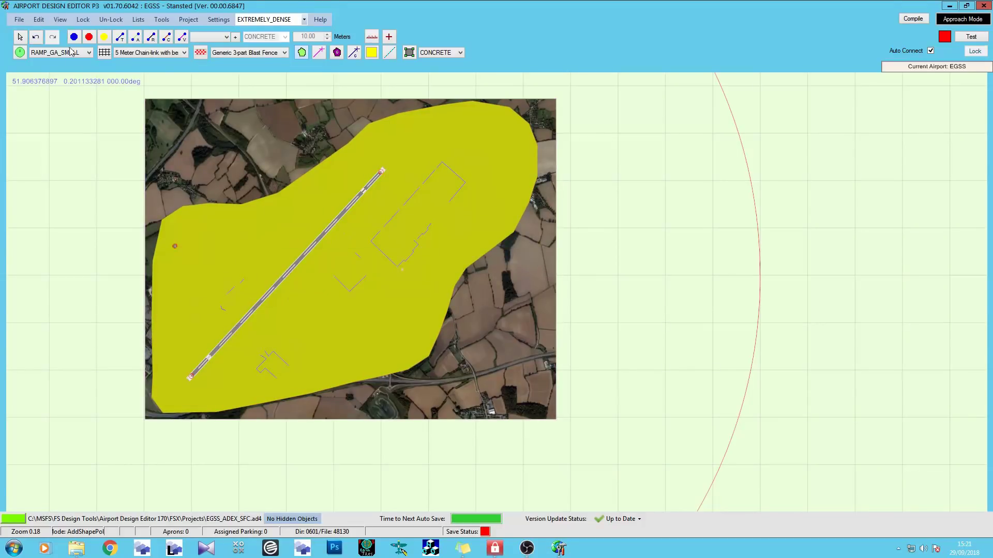
Set the EGSS_ADEX_SFC project to compile to a specific folder, P3D\Stansted\Scenery in the Flight Simulator library.
left_click(19, 19)
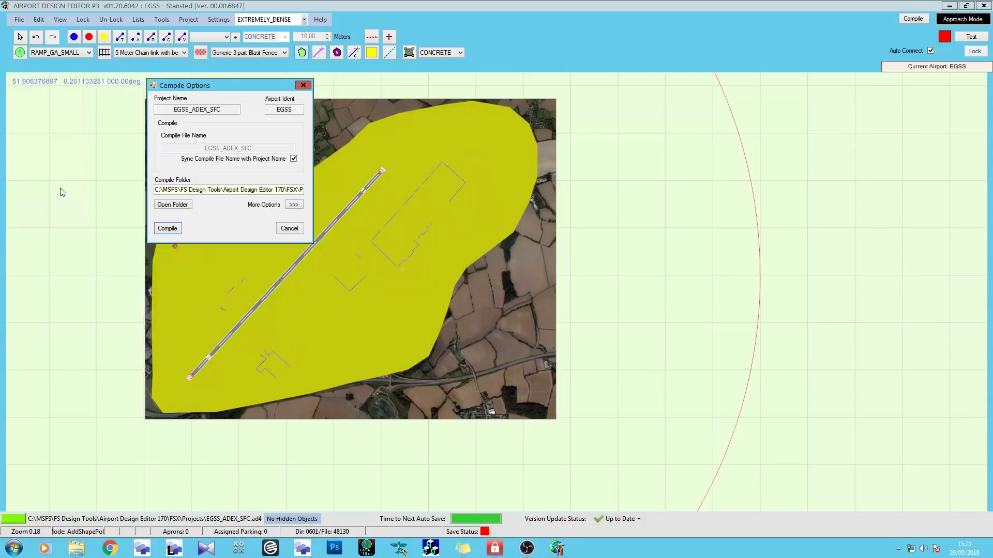
left_click(57, 189)
left_click(292, 206)
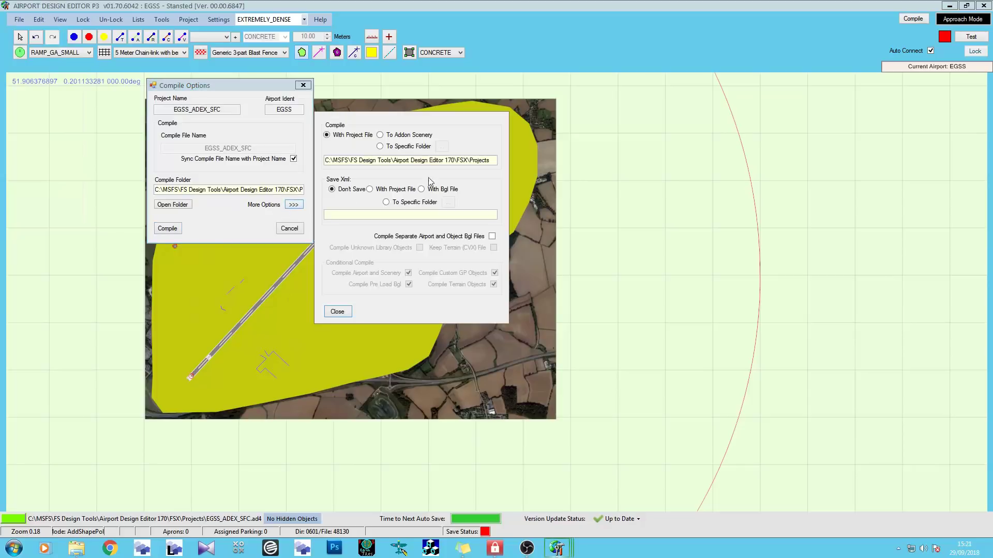
left_click(396, 147)
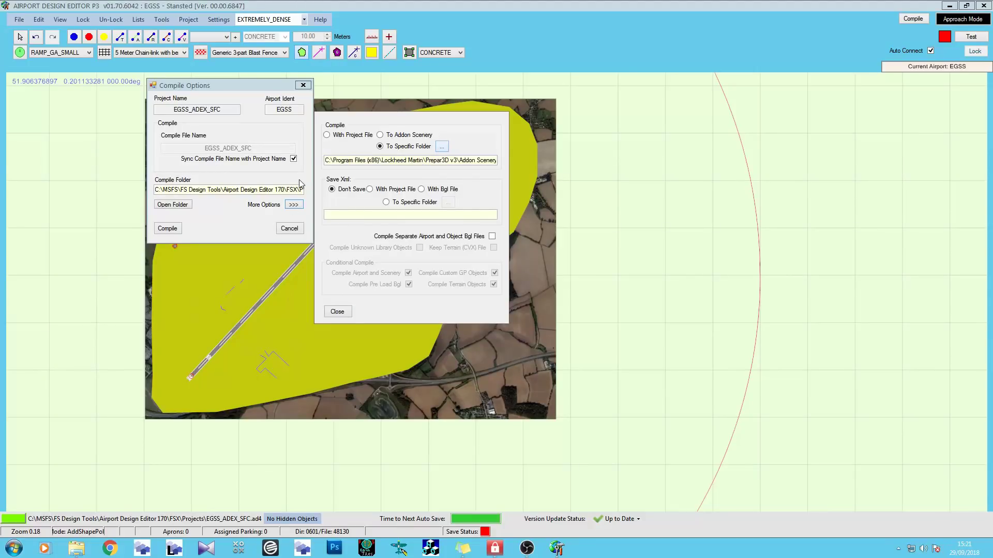
left_click(441, 148)
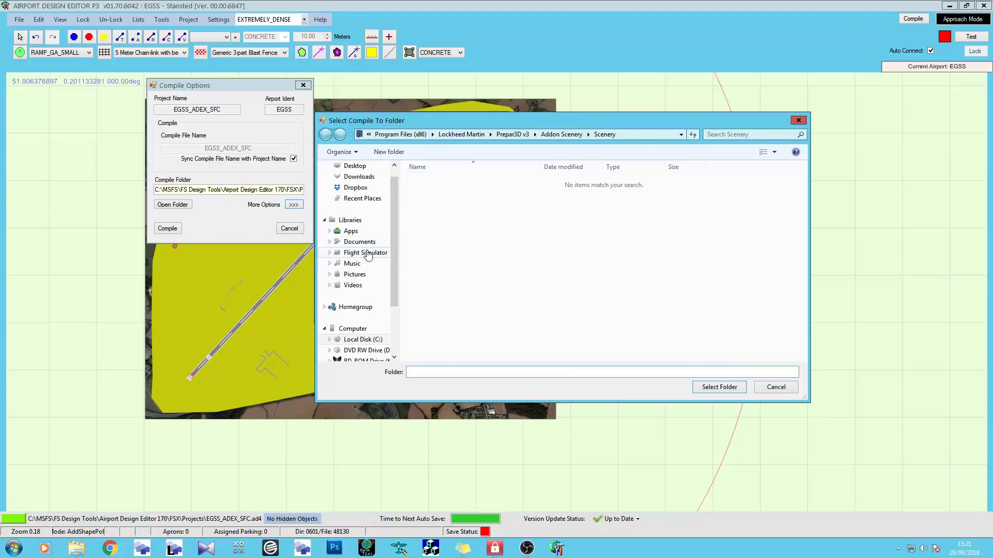
left_click(365, 252)
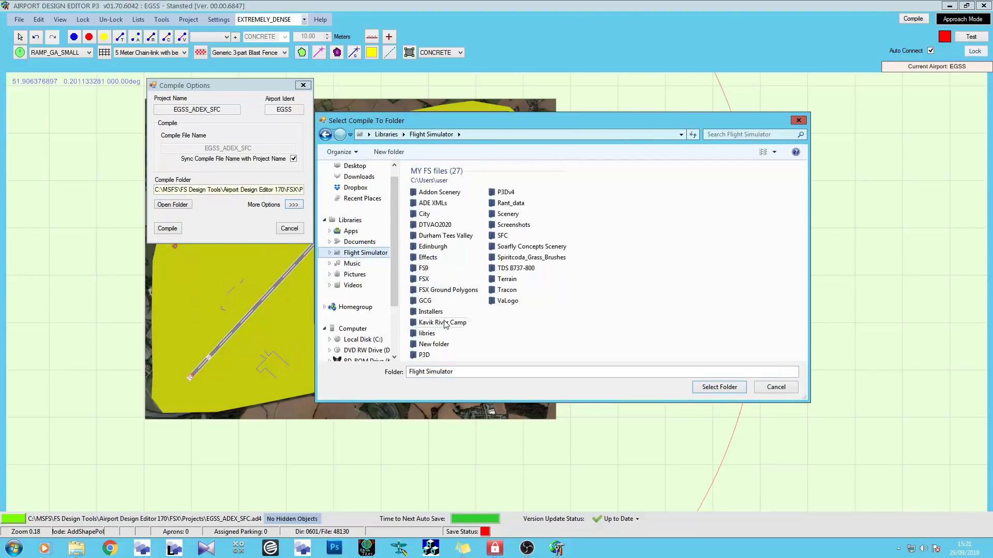
double_click(424, 354)
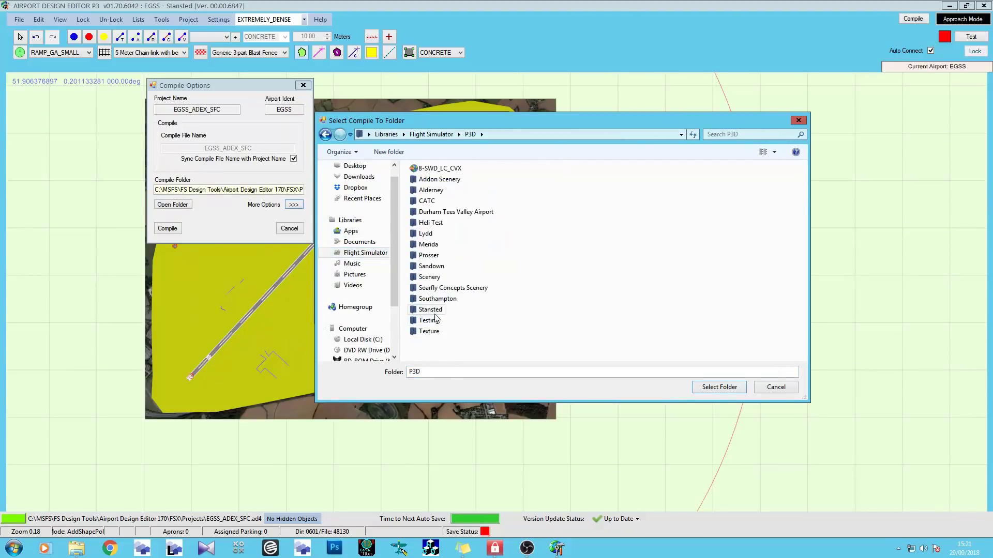
double_click(430, 309)
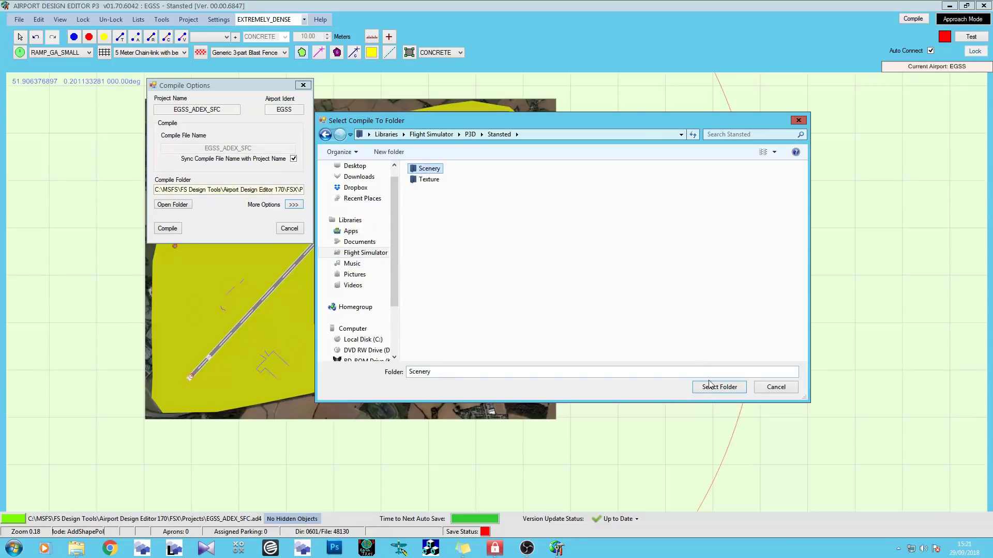
left_click(711, 385)
Enable separate airport and object BGL files, compile the EGSS_ADEX_SFC project and leave Airport Design Editor.
left_click(492, 237)
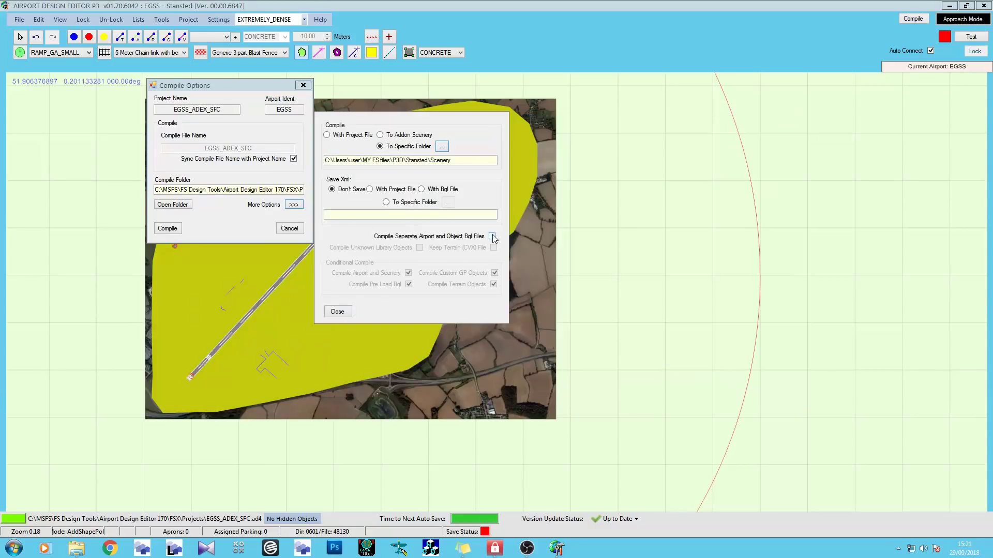
left_click(337, 311)
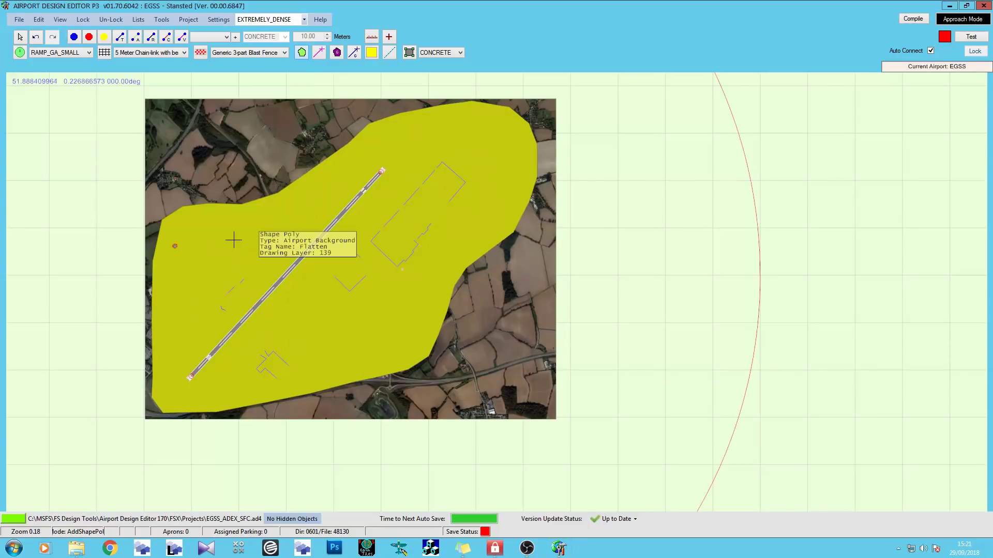
left_click(944, 21)
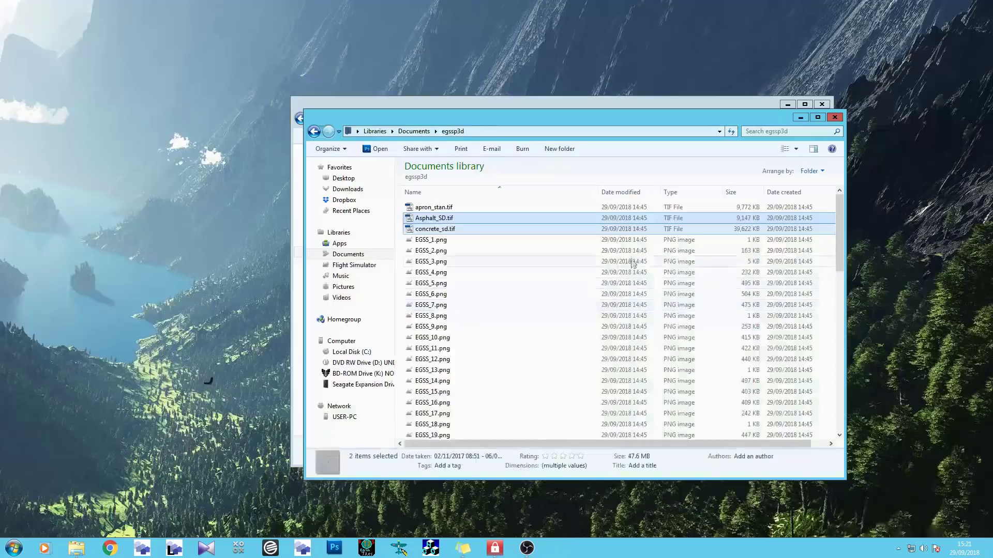
In Windows Explorer, open the Soarfly Concepts Scenery folder inside Program Files (x86)\Lockheed Martin\Prepar3D v3.
left_click_drag(620, 127, 453, 114)
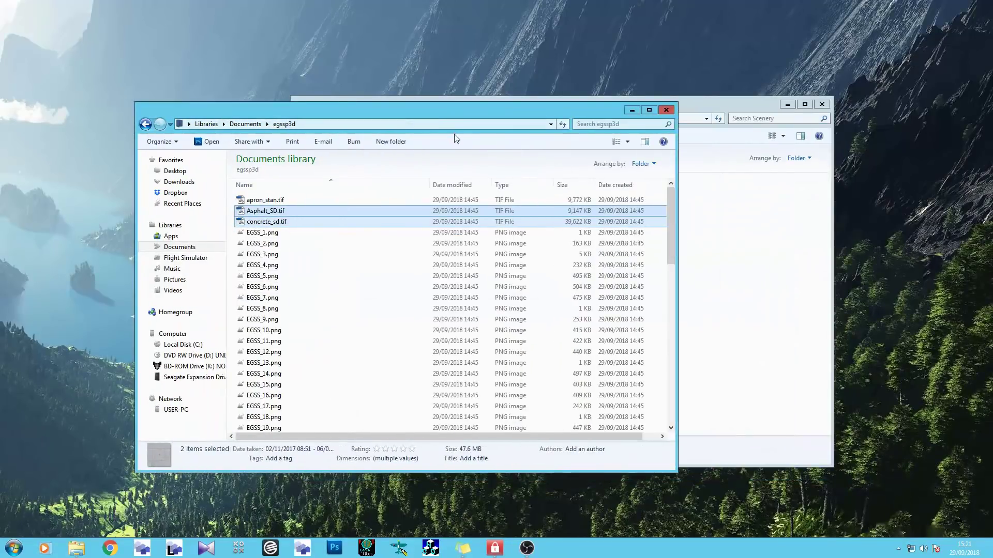
left_click(188, 345)
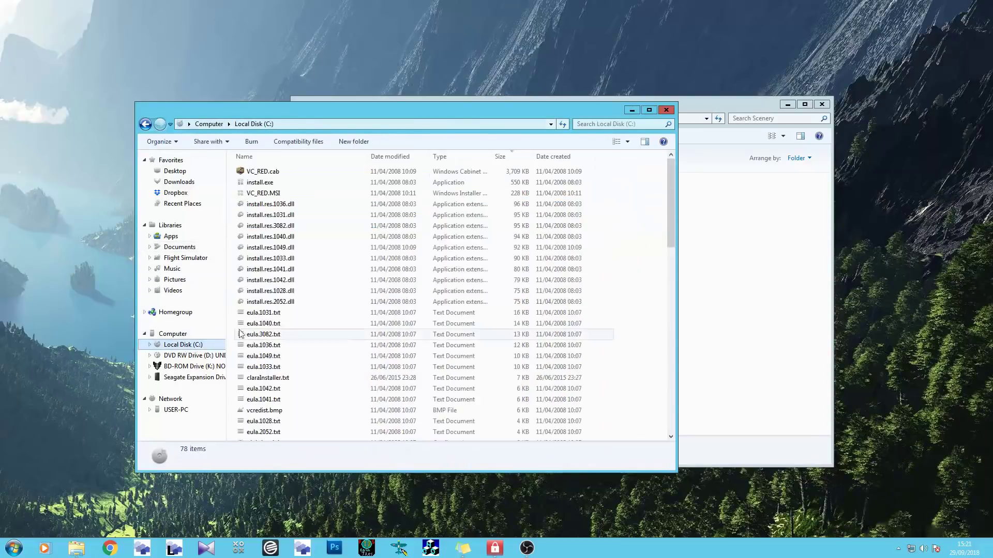
left_click(259, 291)
scroll(266, 310, "down", 13)
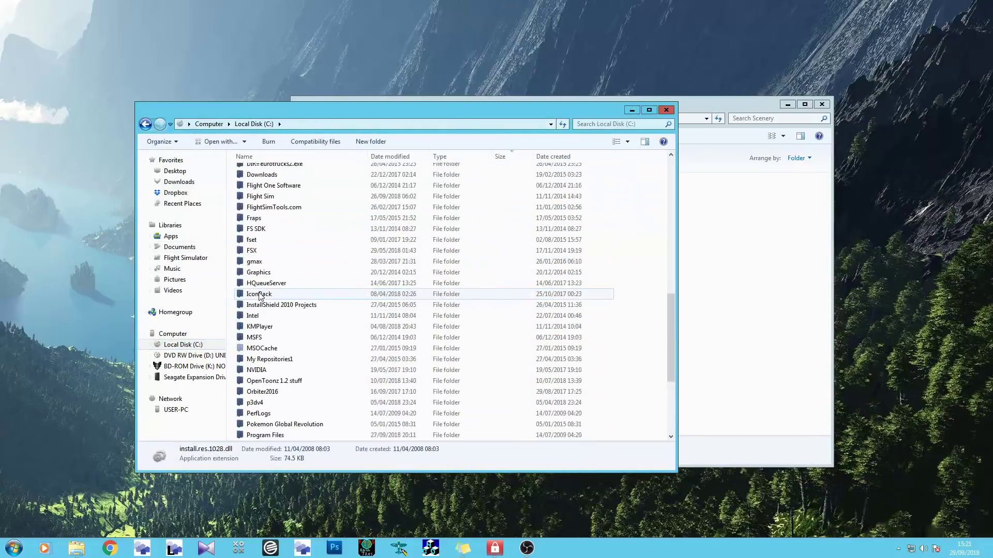
scroll(286, 409, "down", 2)
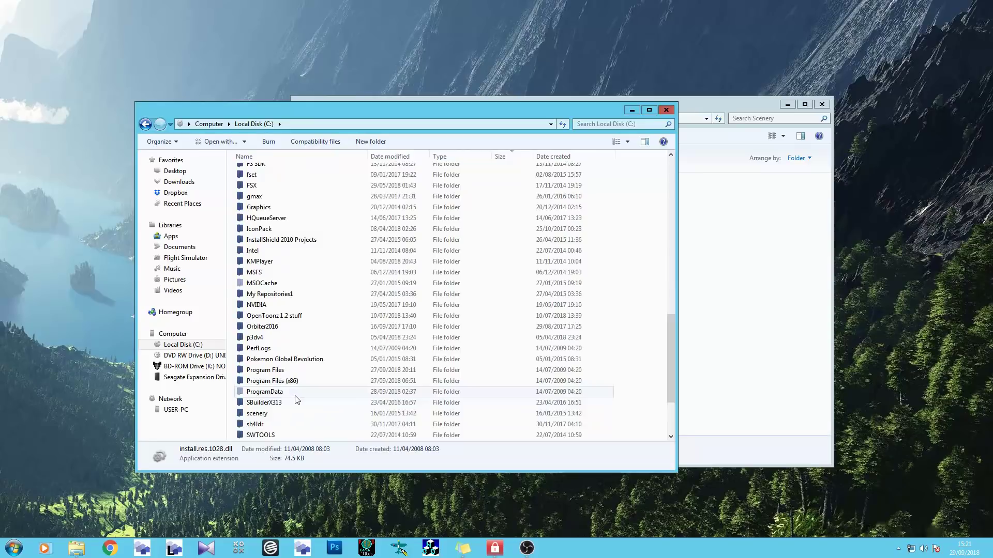
left_click(288, 383)
double_click(288, 383)
left_click(282, 314)
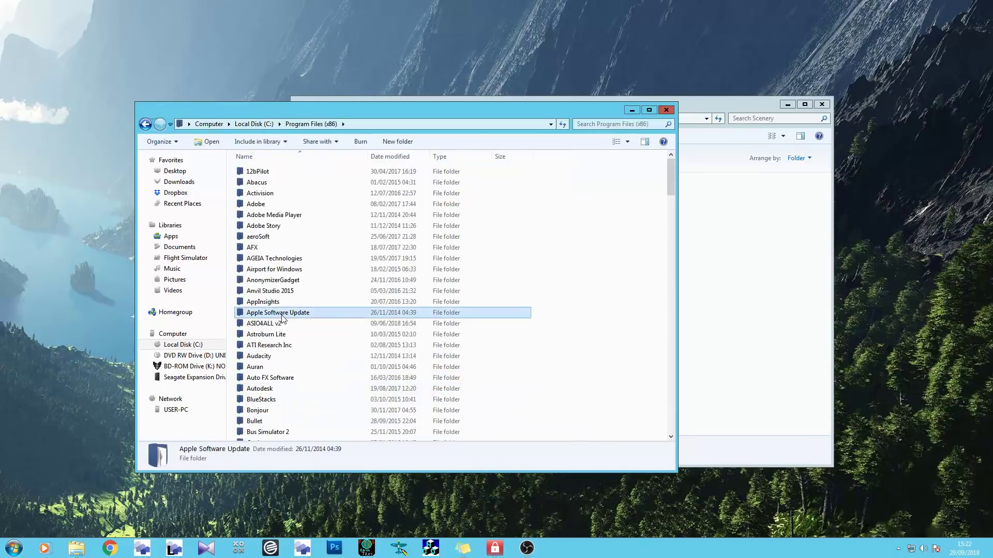
scroll(282, 318, "down", 20)
left_click(273, 202)
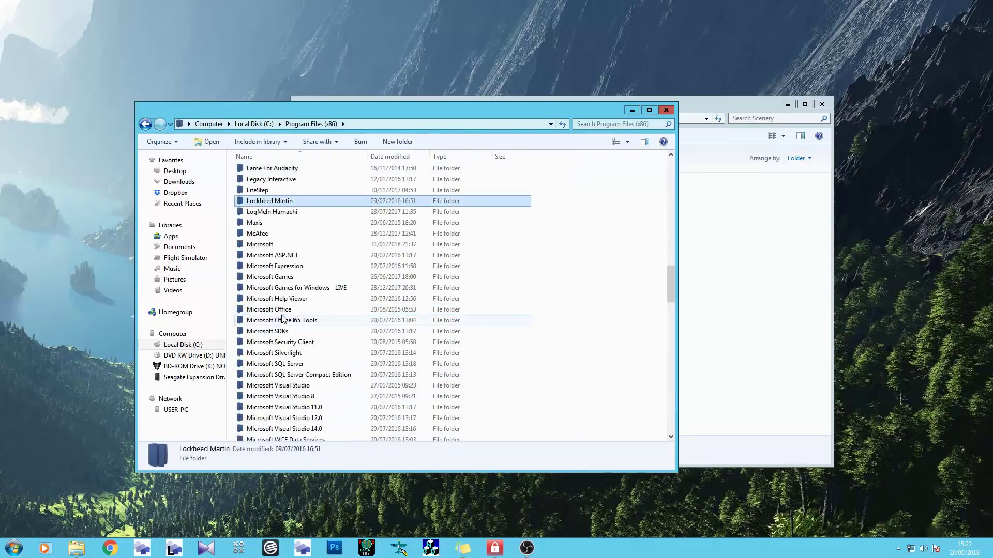
double_click(273, 203)
double_click(293, 184)
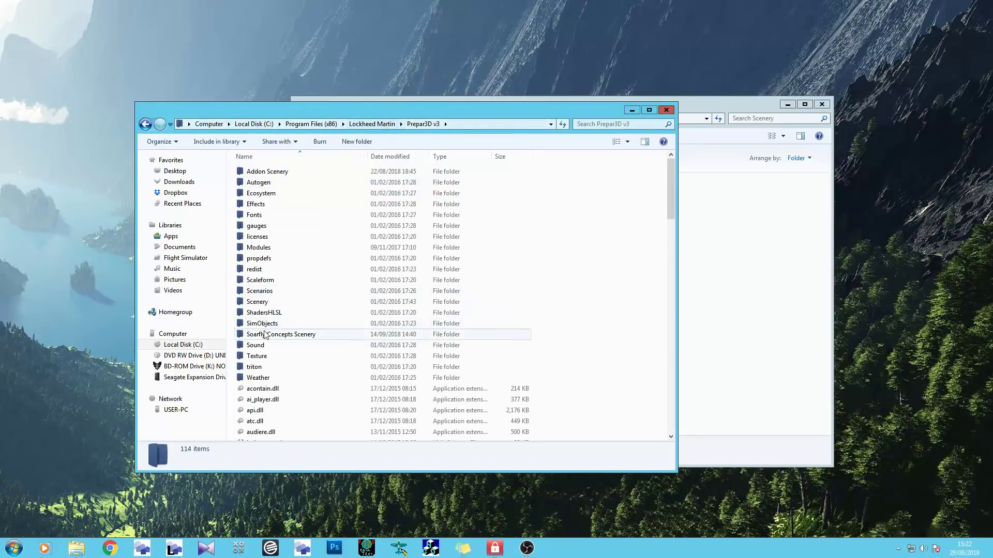
double_click(281, 334)
Copy the Stansted folder from the P3D library folder into Soarfly Concepts Scenery, granting administrator permission.
left_click_drag(715, 107, 810, 99)
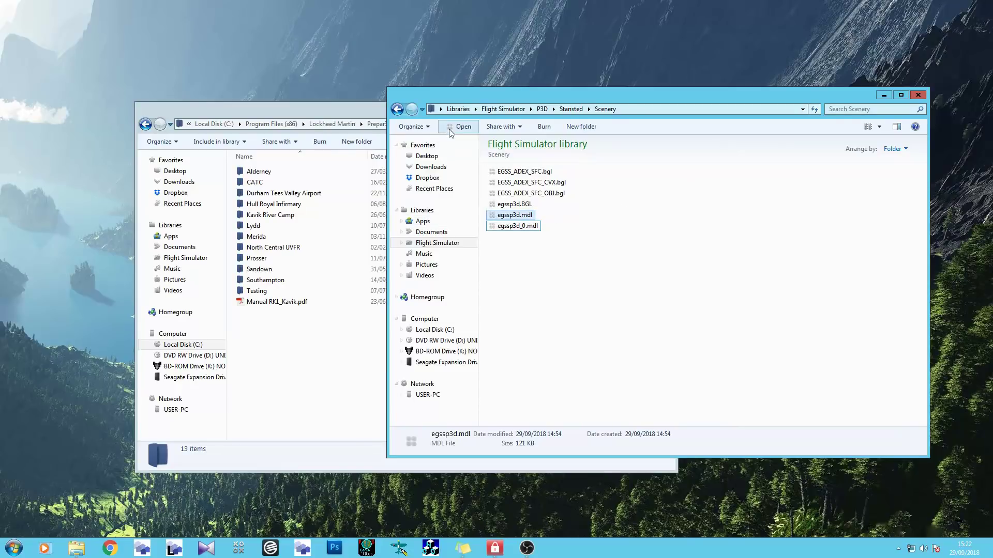
left_click(396, 109)
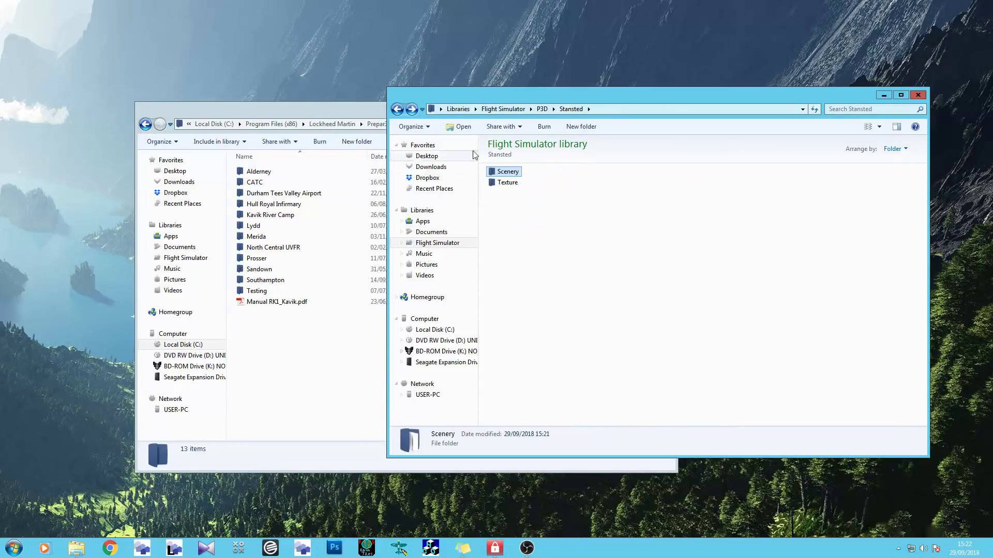
left_click(396, 109)
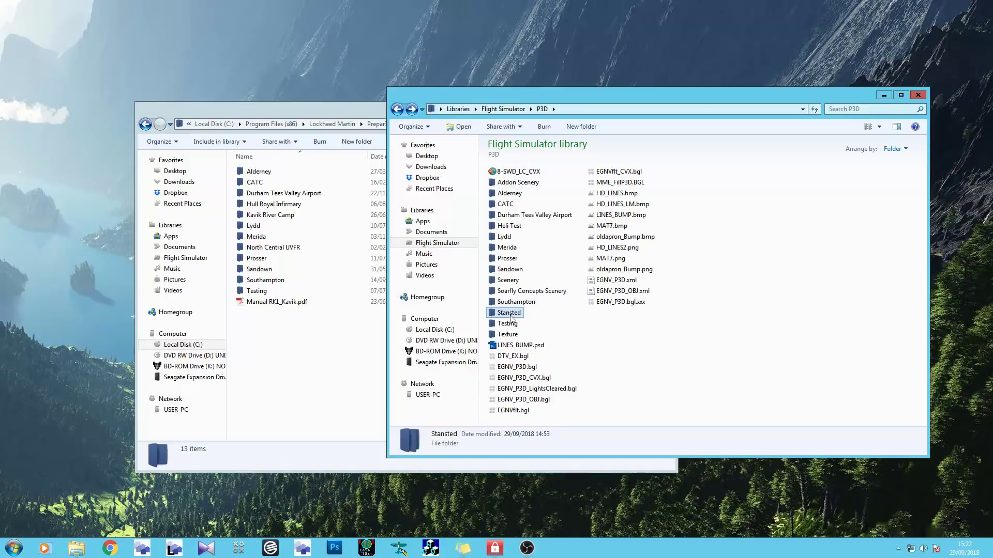
left_click(283, 367)
key("ctrl+v")
left_click(485, 316)
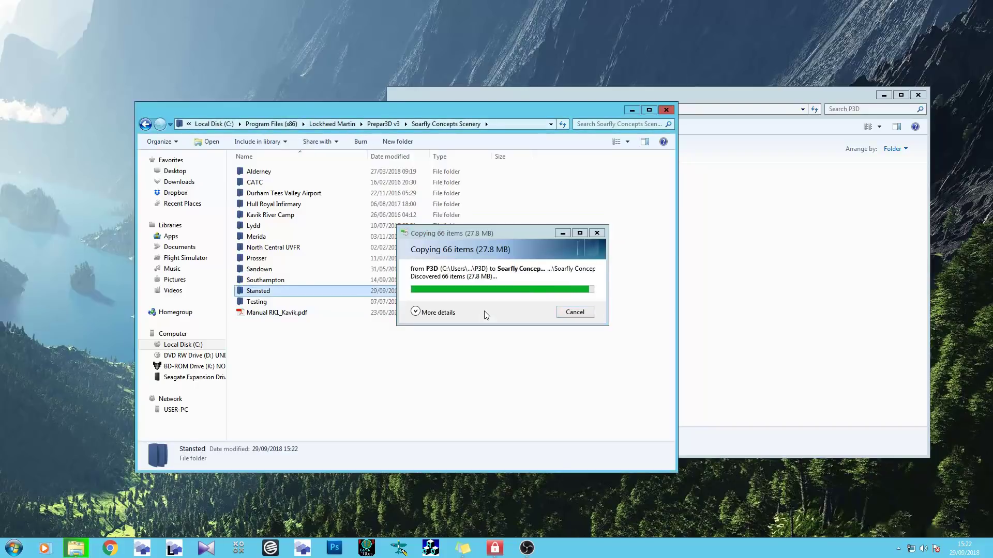
Permanently delete egssp3d.mdl and egssp3d_0.mdl from the copied Stansted project's Scenery folder.
double_click(282, 290)
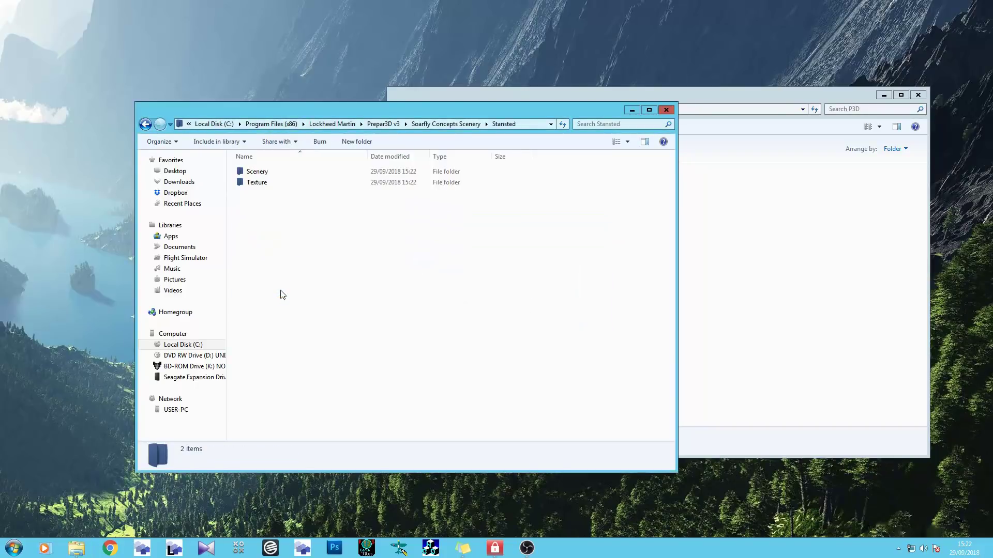
double_click(266, 171)
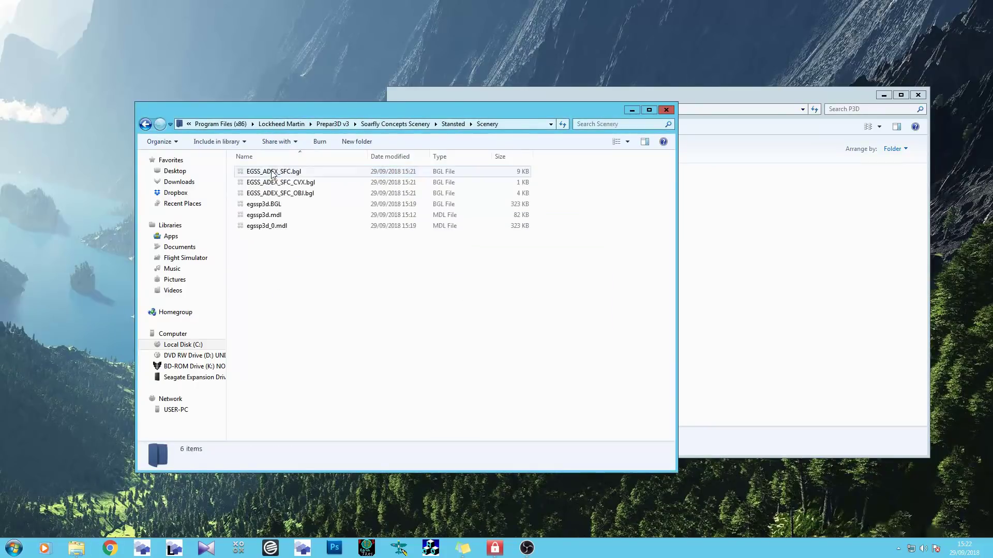
left_click(264, 227)
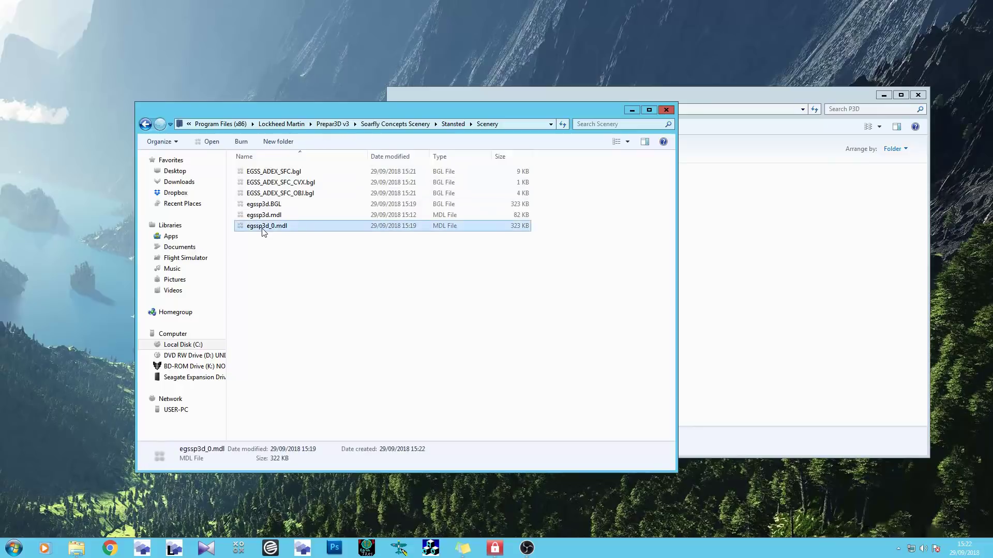
left_click(286, 215, "ctrl")
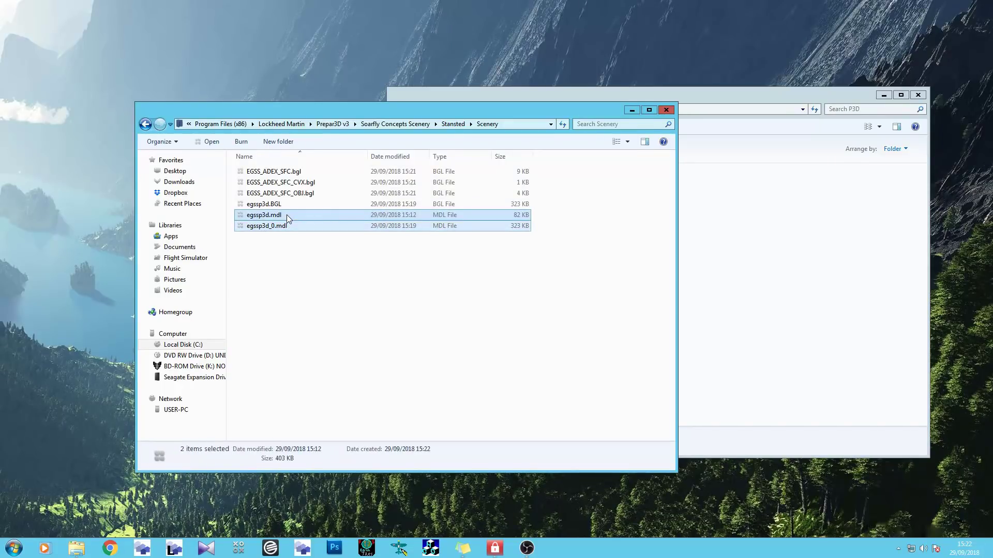
key("shift+Delete")
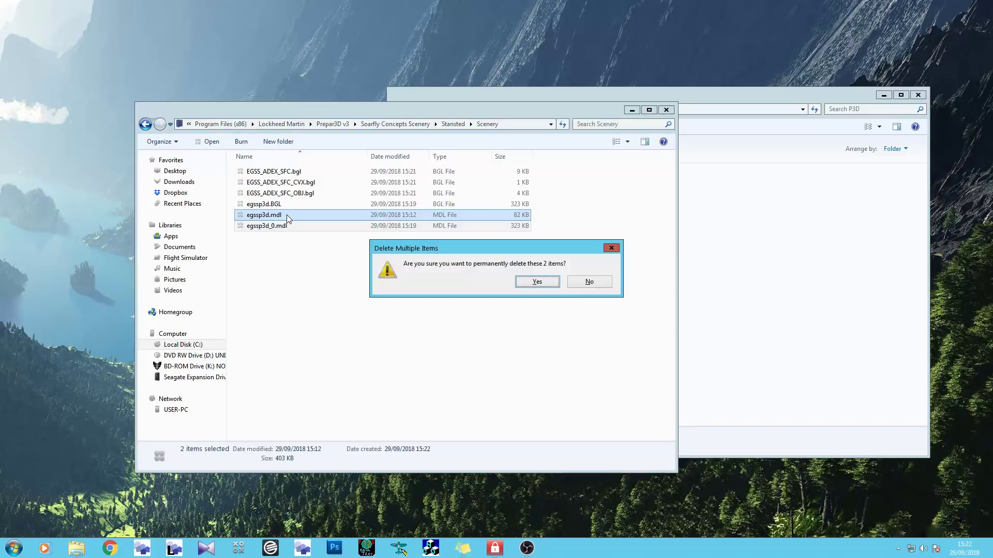
left_click(534, 283)
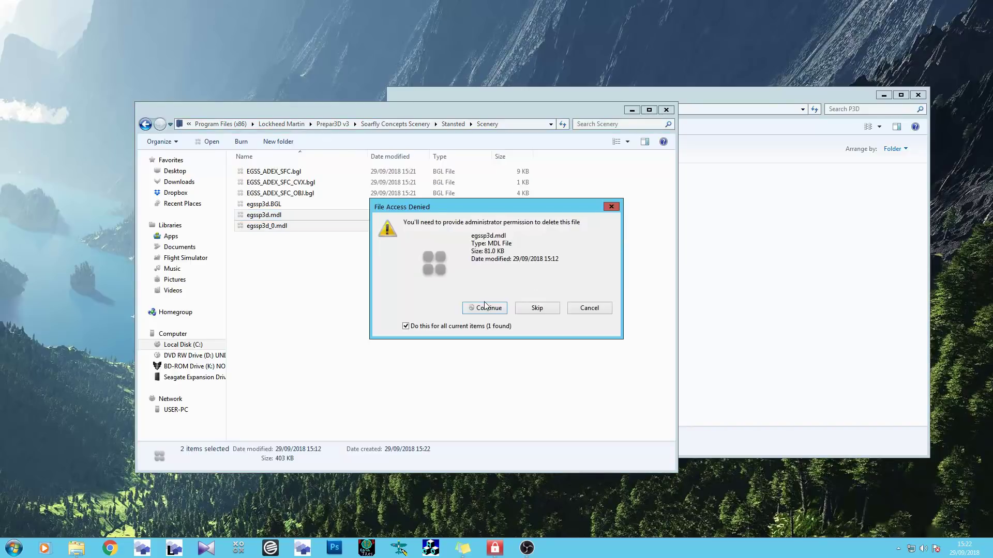
left_click(485, 307)
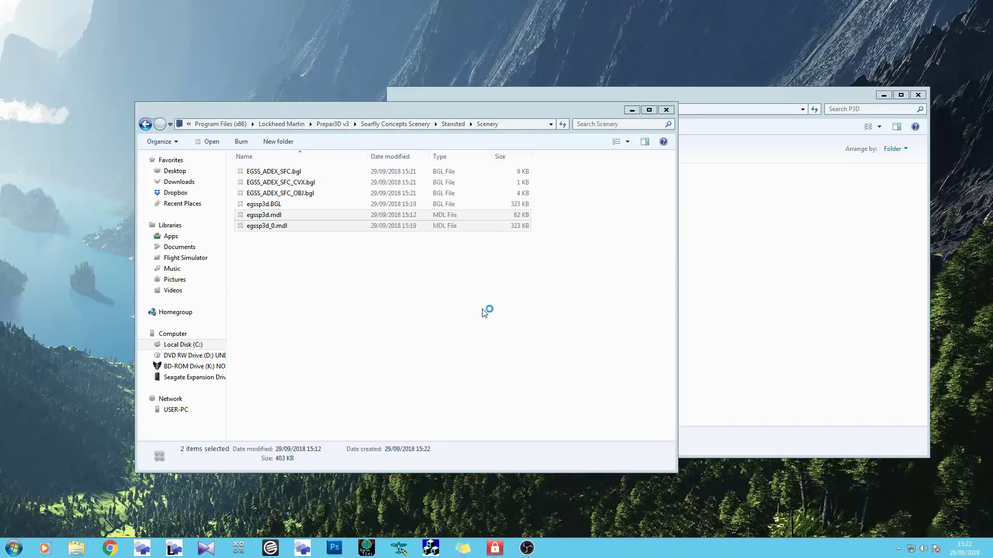
Permanently delete Asphalt_SD_s.png and concrete_sd_s.png from the copied Stansted Texture folder and return to its parent folder.
left_click(146, 125)
double_click(245, 182)
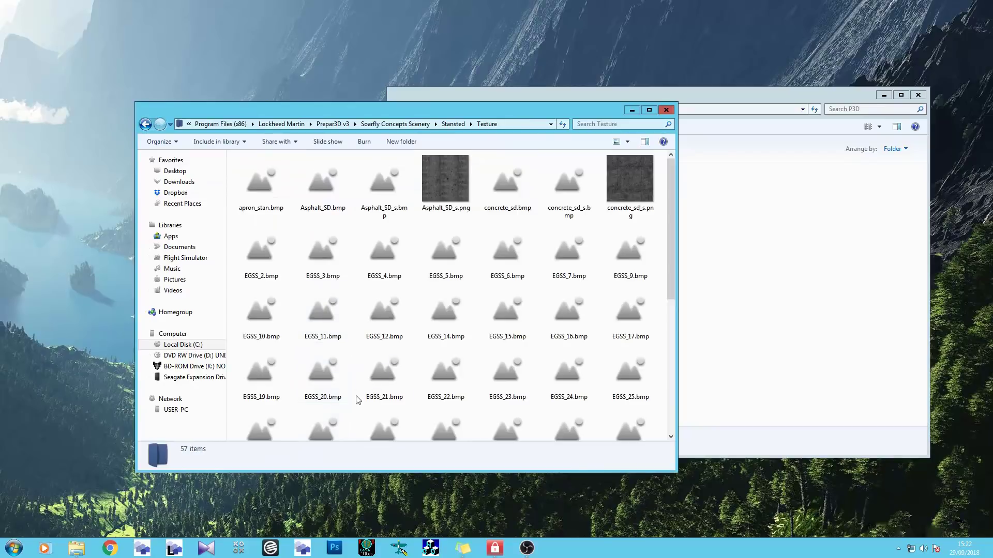
left_click(438, 193)
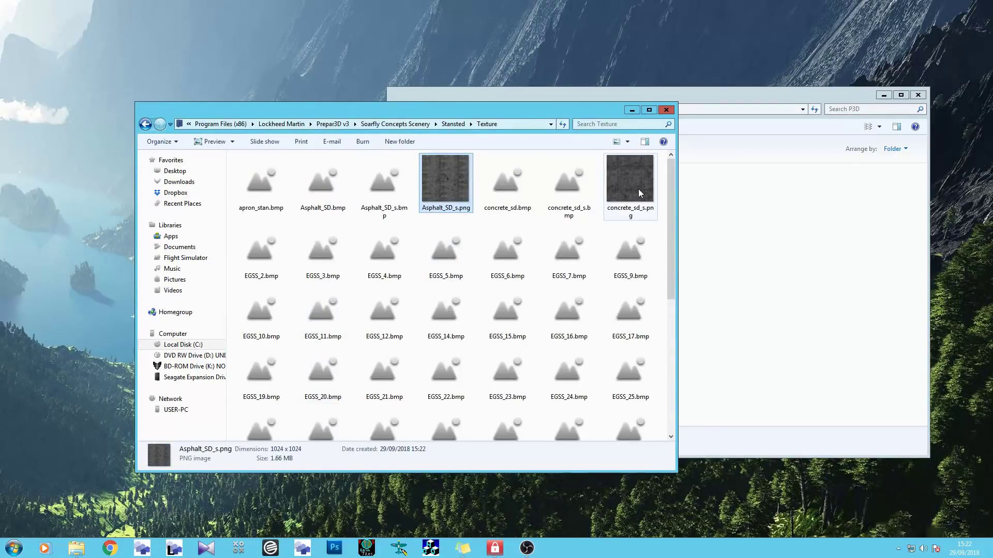
left_click(639, 190, "ctrl")
key("shift+Delete")
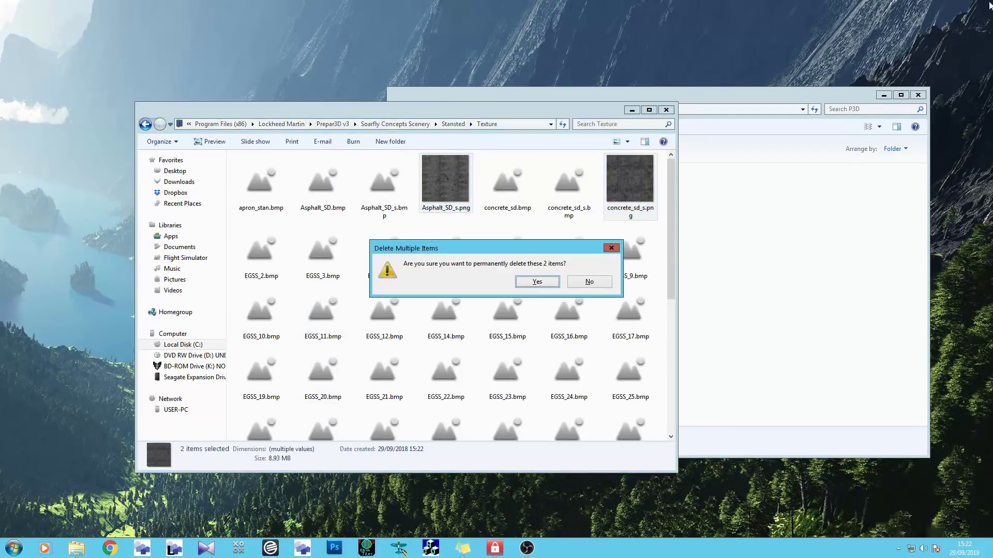
left_click(536, 281)
left_click(488, 311)
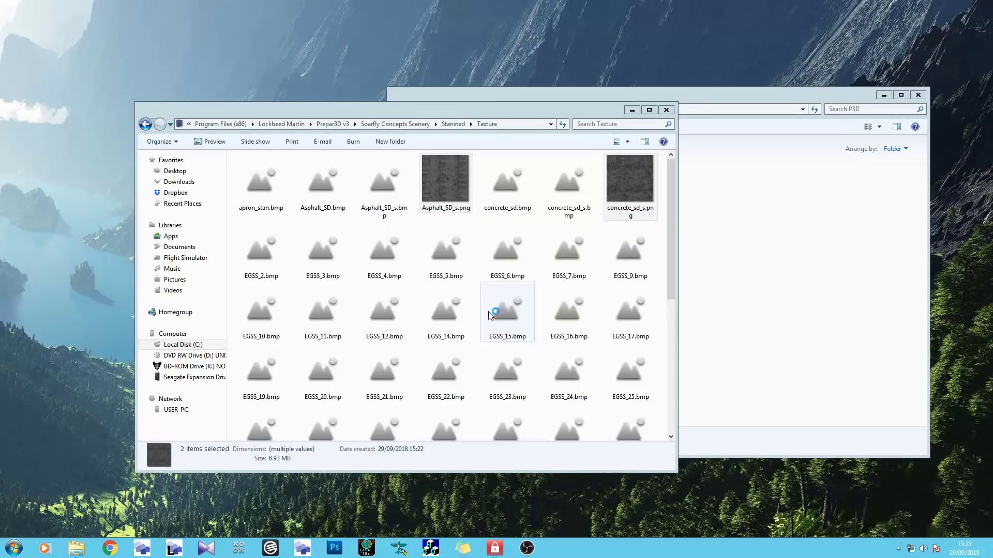
mouse_move(668, 197)
left_mouse_down()
mouse_move(668, 247)
mouse_move(668, 196)
left_mouse_up()
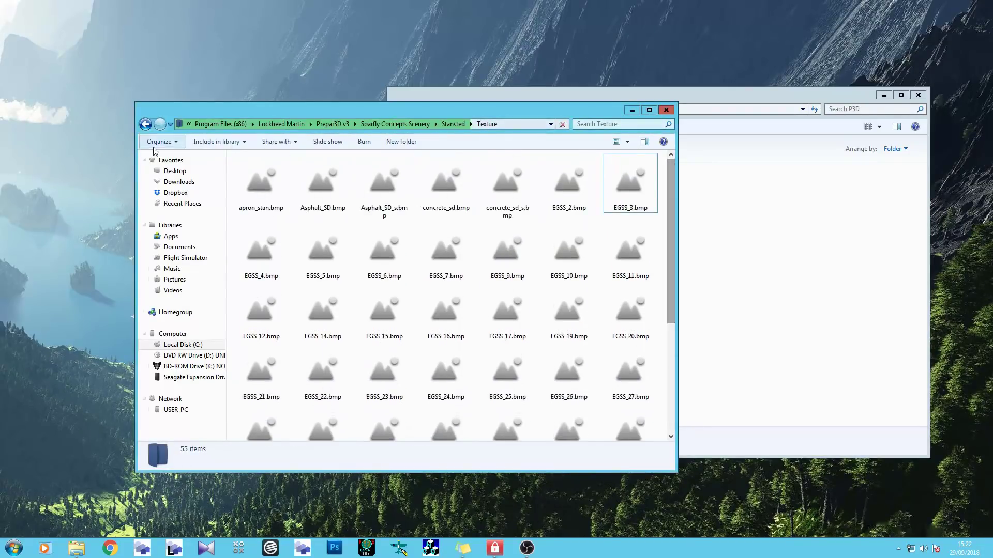
left_click(145, 124)
left_click(284, 233)
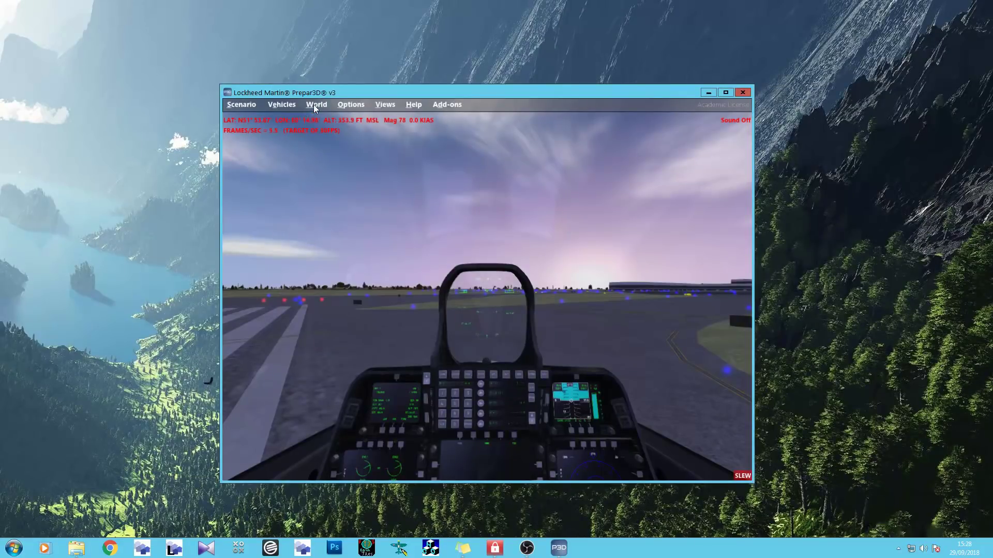
Add the Stansted folder from Prepar3D v3\Soarfly Concepts Scenery to the simulator's Scenery Library as an area titled Stansted, and save the library.
left_click(314, 104)
left_click(357, 190)
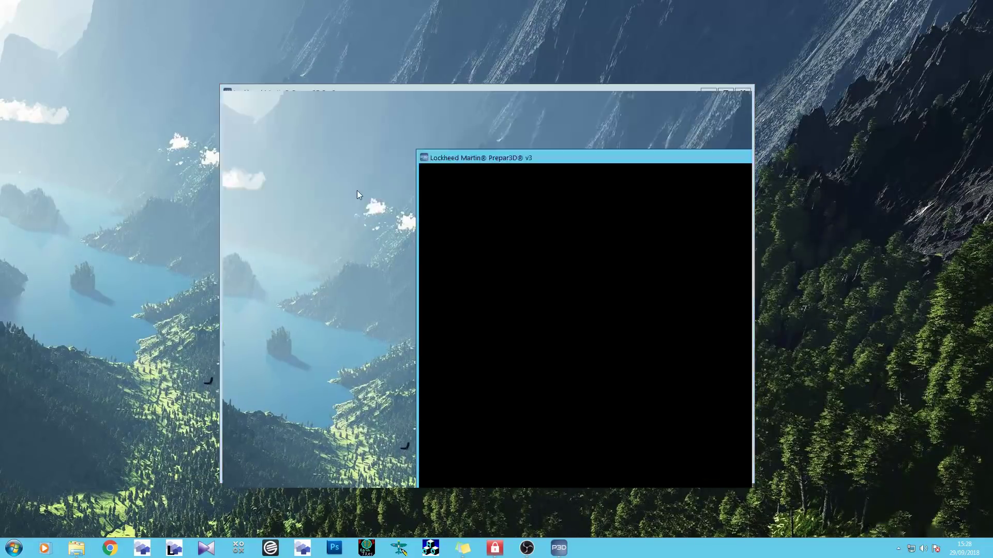
left_click(692, 212)
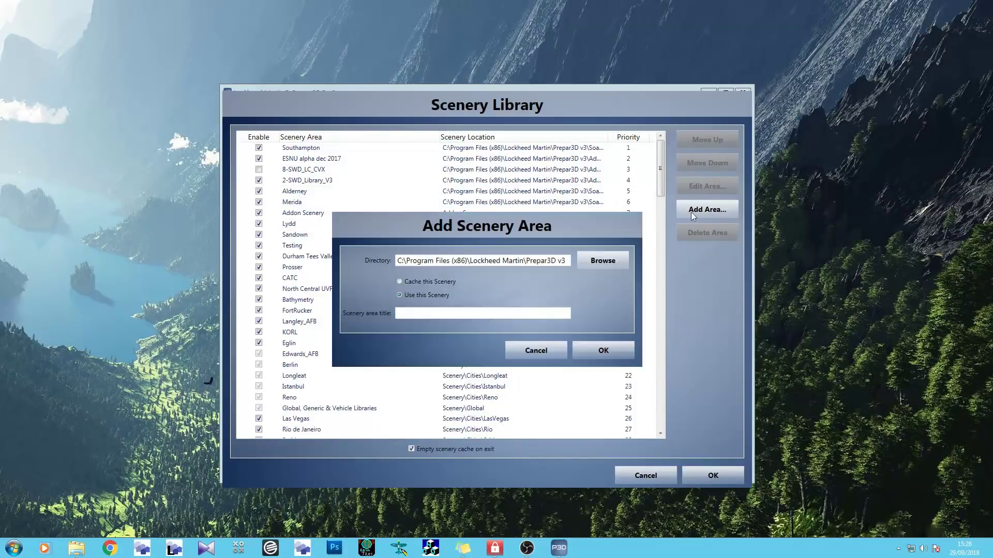
left_click(595, 260)
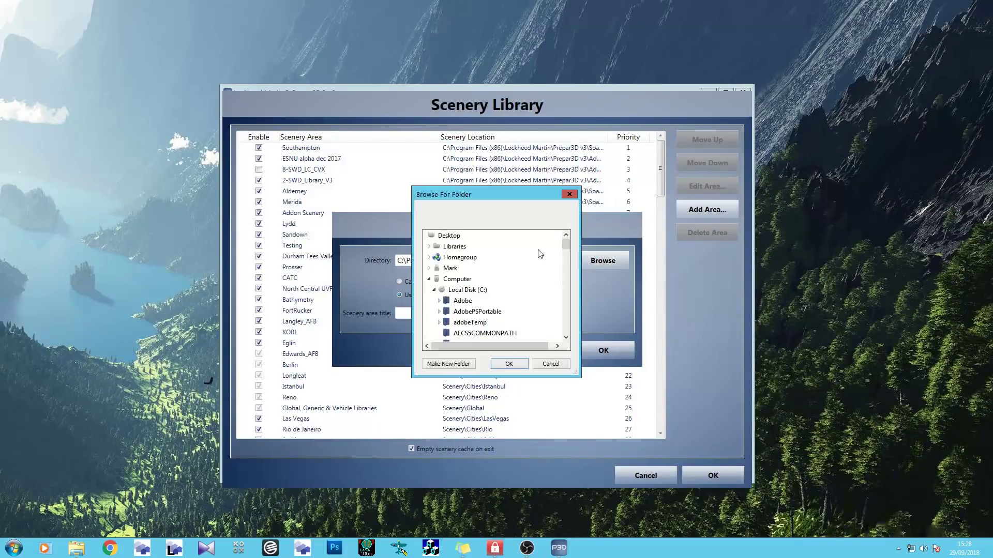
left_click_drag(566, 243, 565, 278)
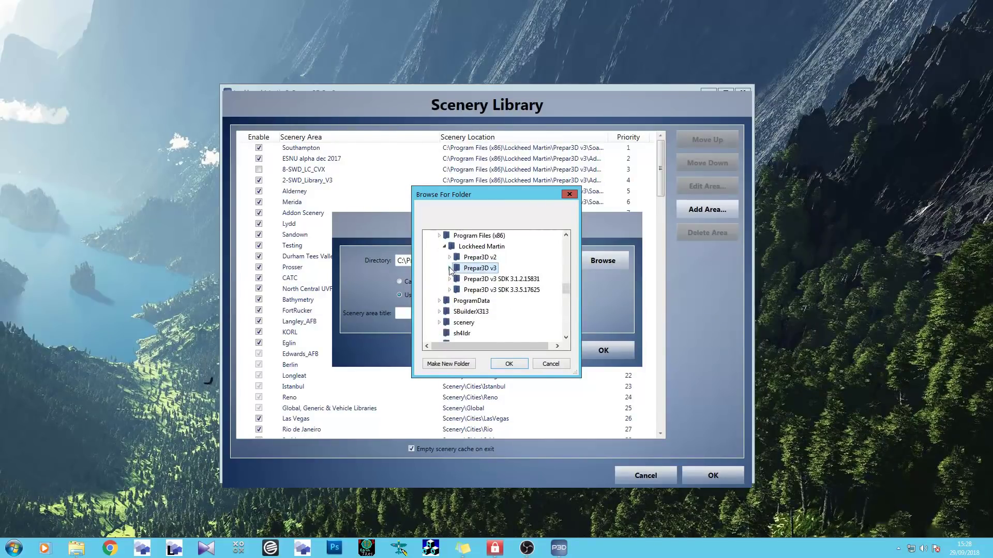
left_click(450, 268)
left_click_drag(567, 275, 566, 291)
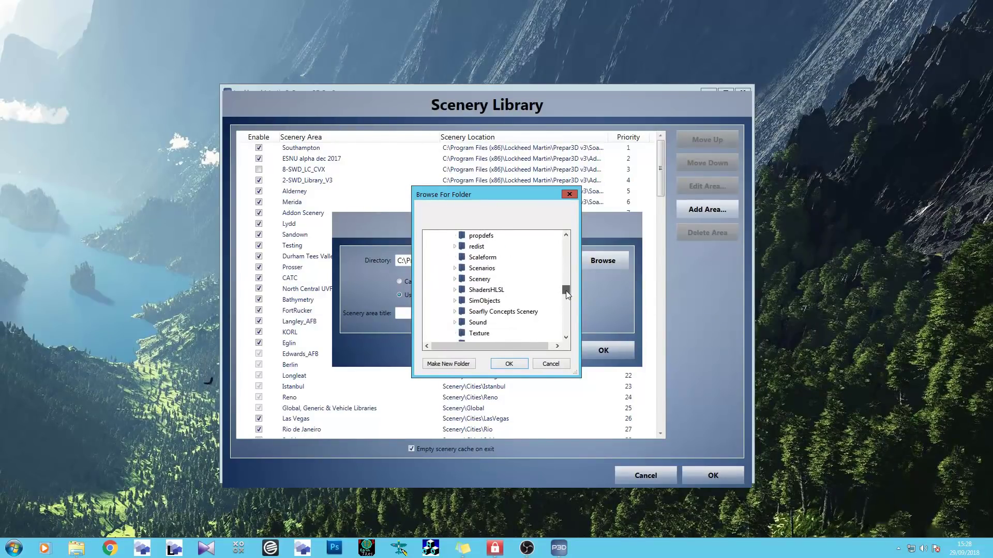
left_click(455, 312)
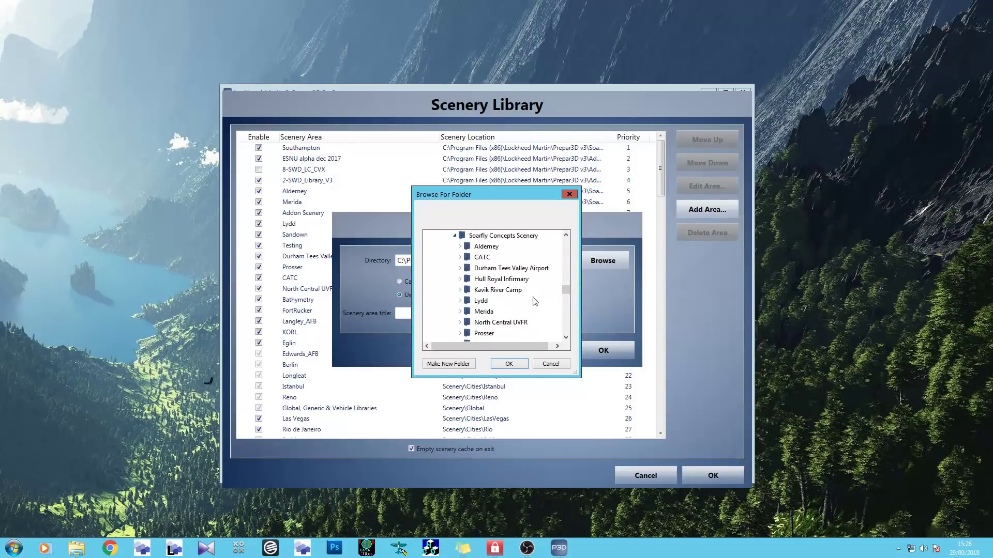
left_click_drag(566, 290, 565, 301)
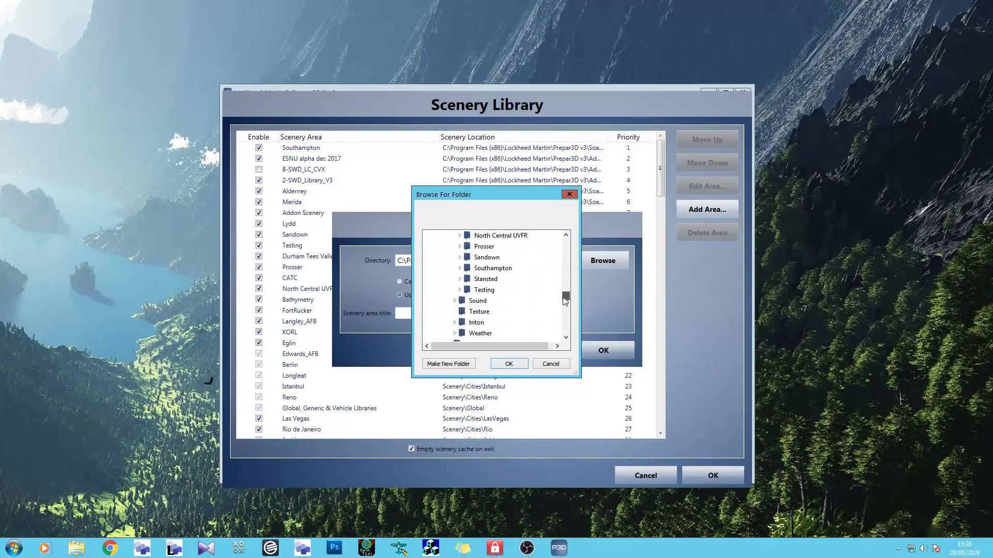
double_click(466, 280)
left_click(510, 364)
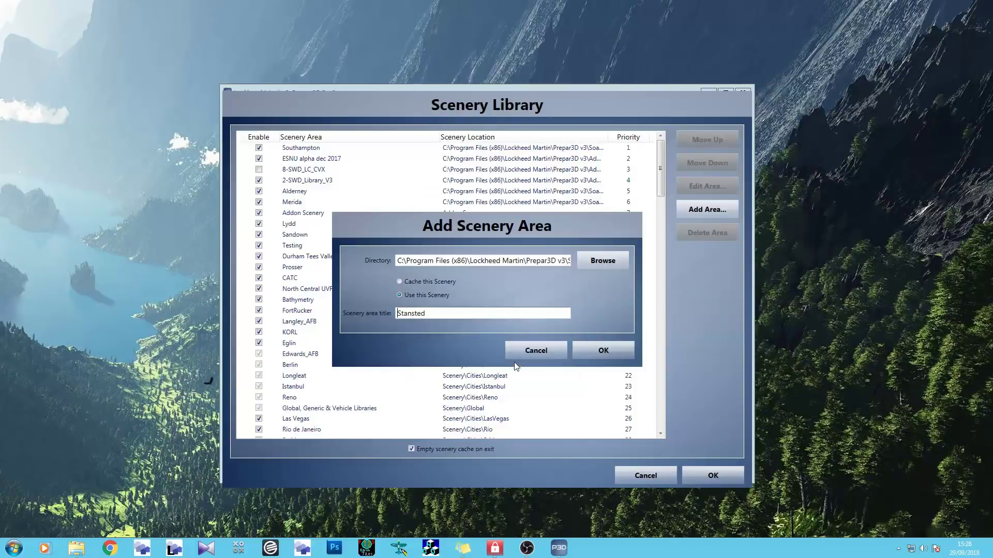
left_click(602, 350)
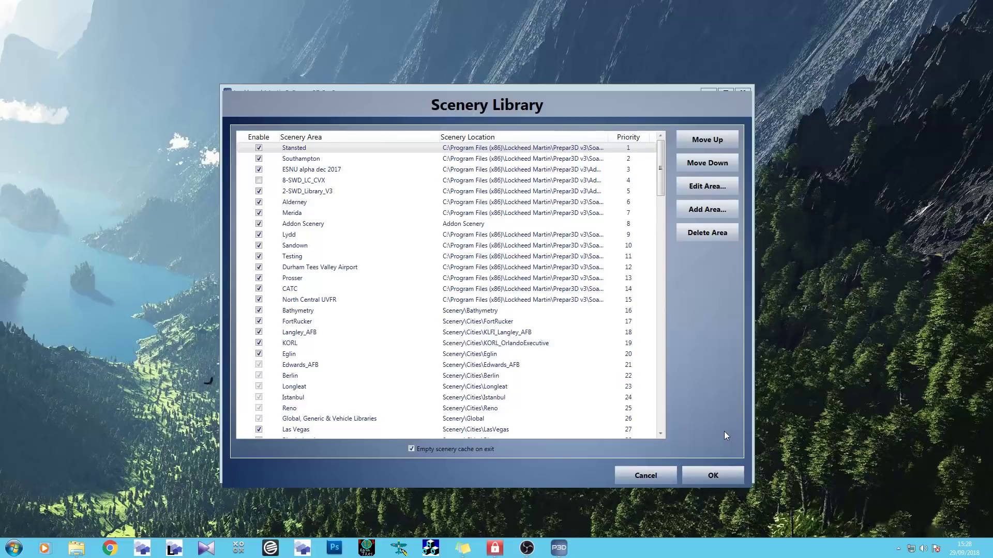
left_click(713, 471)
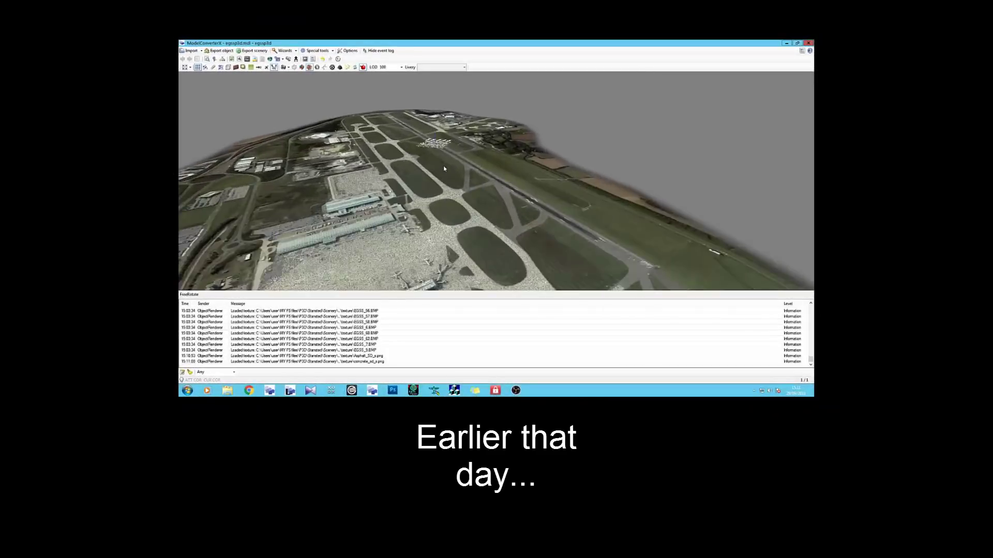
scroll(444, 169, "up", 5)
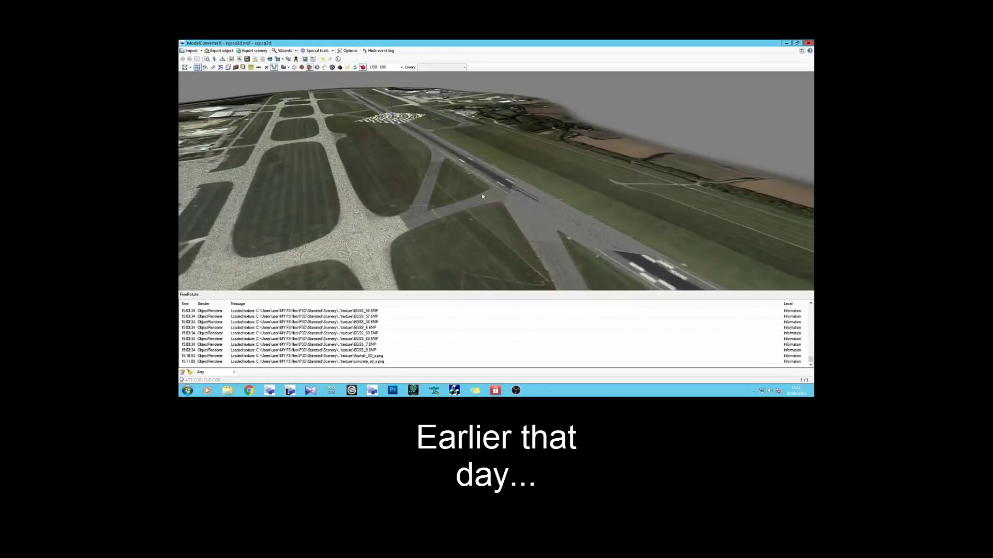
mouse_move(482, 197)
left_mouse_down()
mouse_move(479, 217)
mouse_move(471, 208)
mouse_move(486, 204)
left_mouse_up()
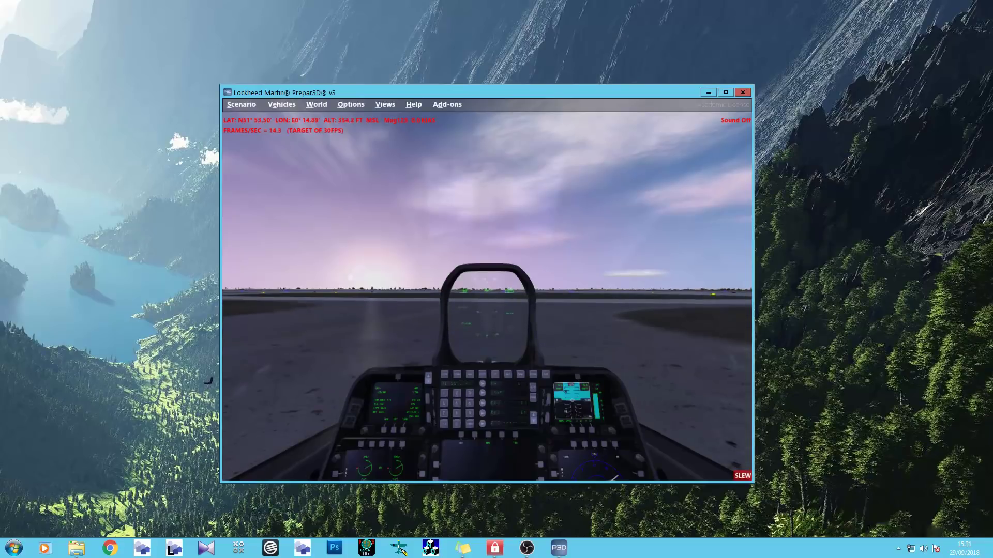
Cycle the aircraft view through the outside views, including Spot, and back to the Virtual Cockpit.
key("s")
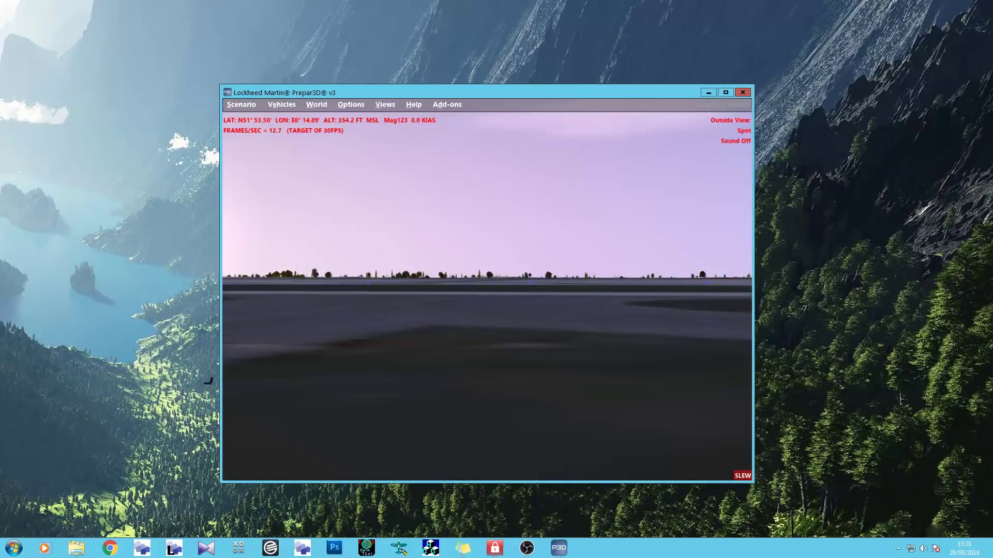
key("s")
key("s")
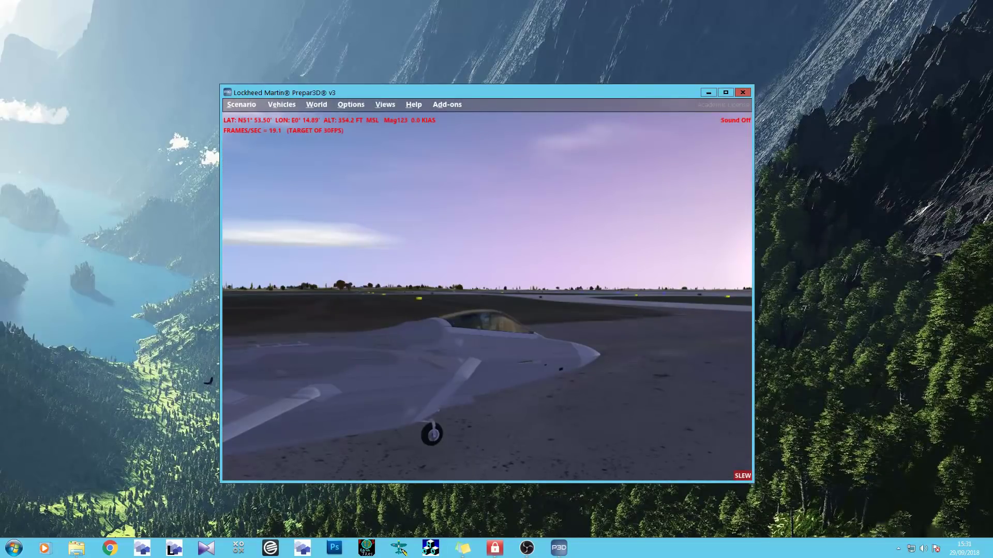
key("s")
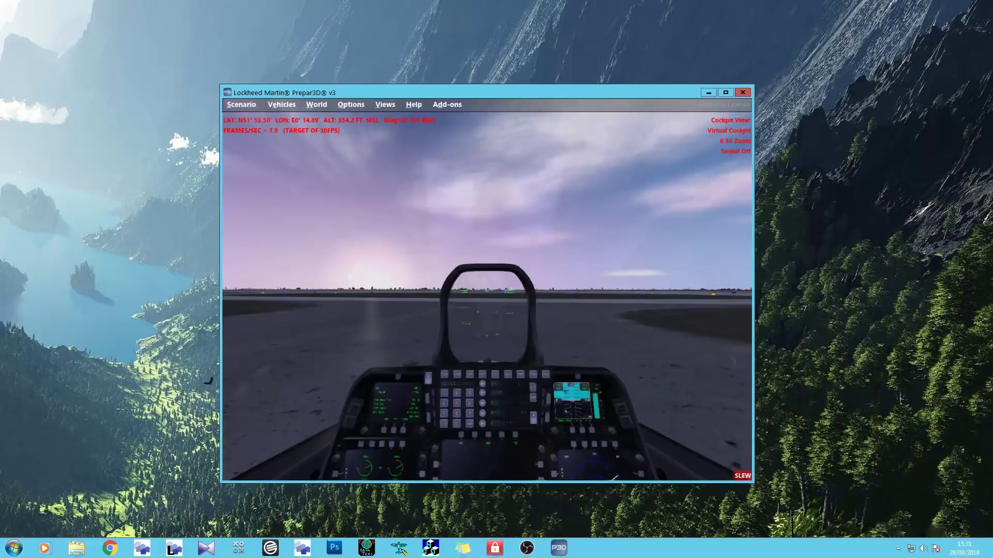
Move the Virtual Cockpit eyepoint forward past the instrument panel and aircraft nose for an unobstructed view of the airfield.
key("ctrl+Return")
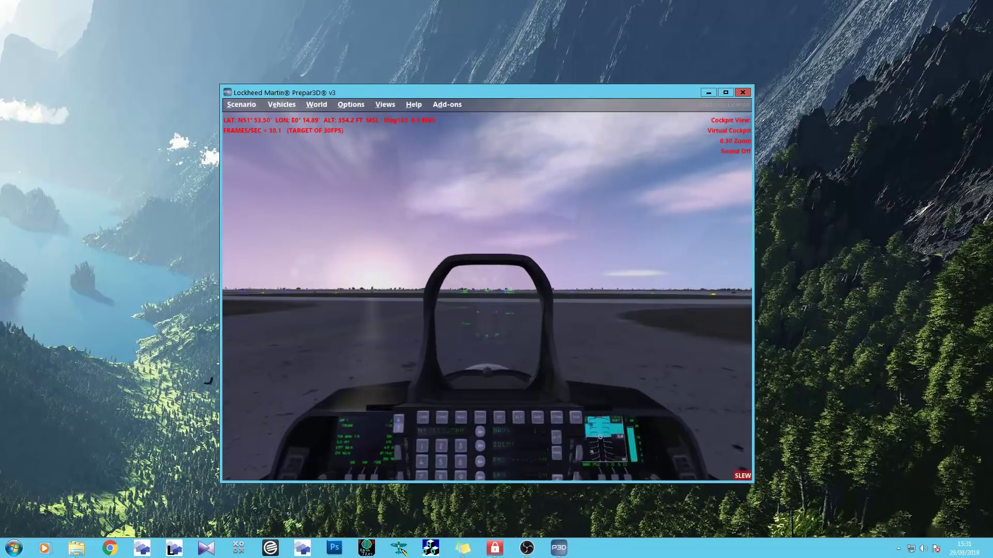
key("ctrl+Return")
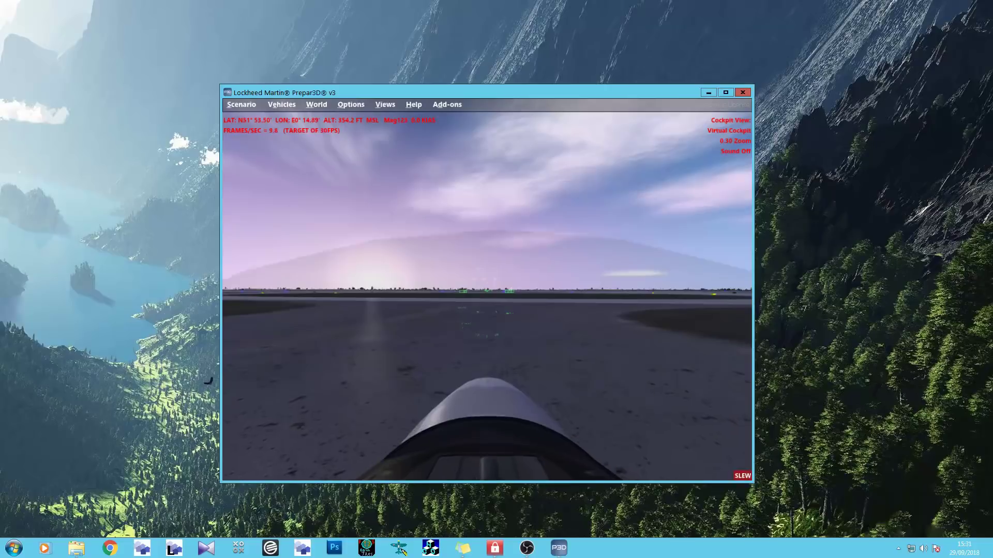
key("ctrl+Return")
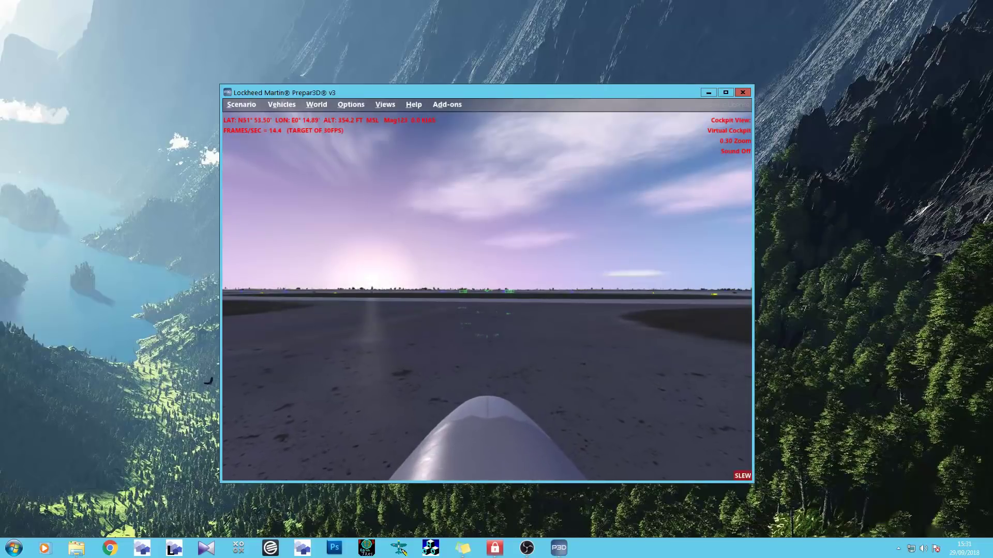
key("ctrl+Return")
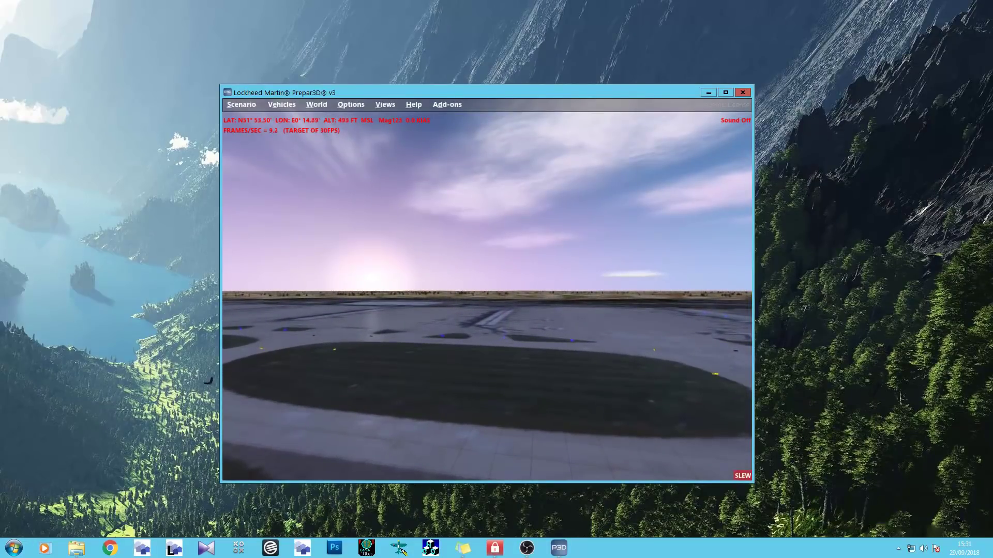
Slew and turn the aircraft around Stansted to examine the runway, taxiways and ground textures from above.
key("KP_1")
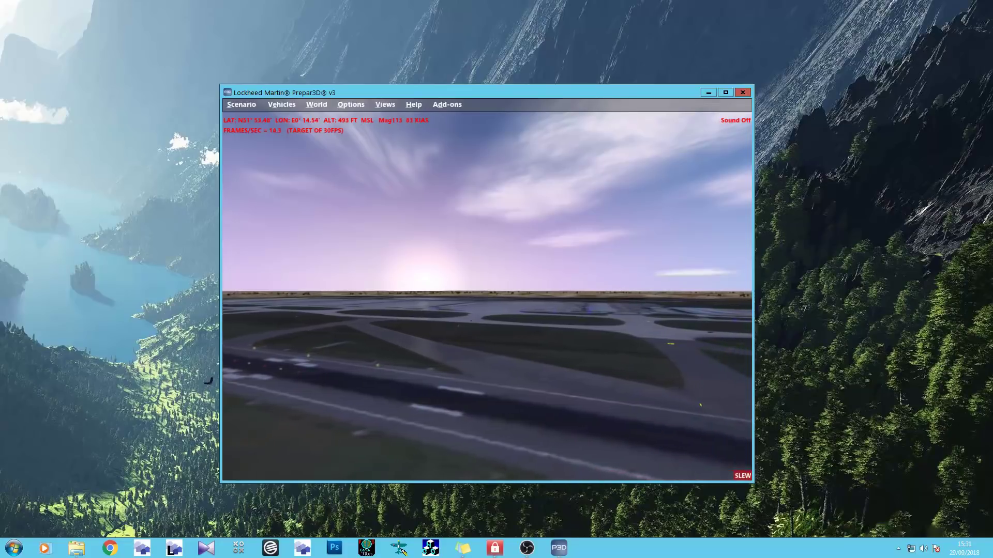
key("KP_8")
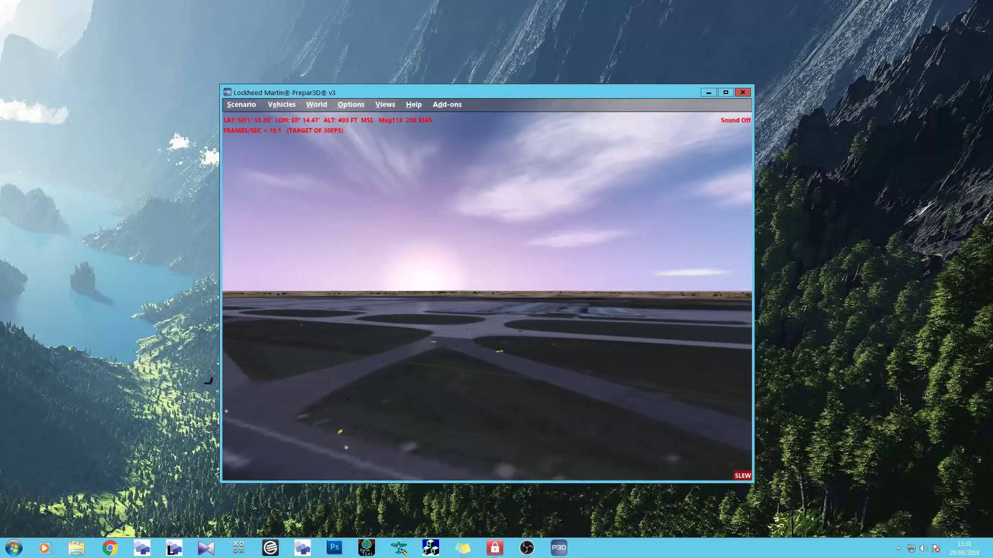
key("KP_5")
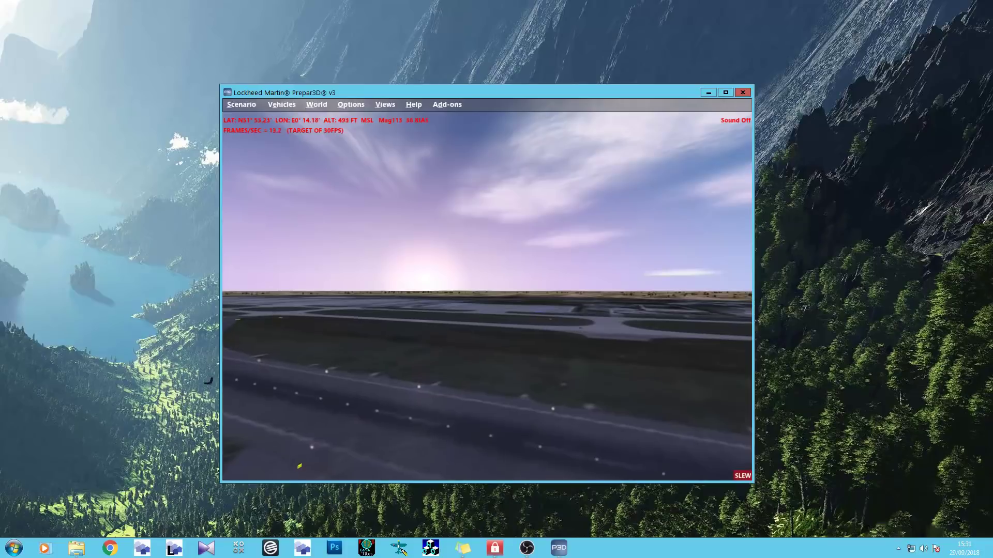
key("KP_8")
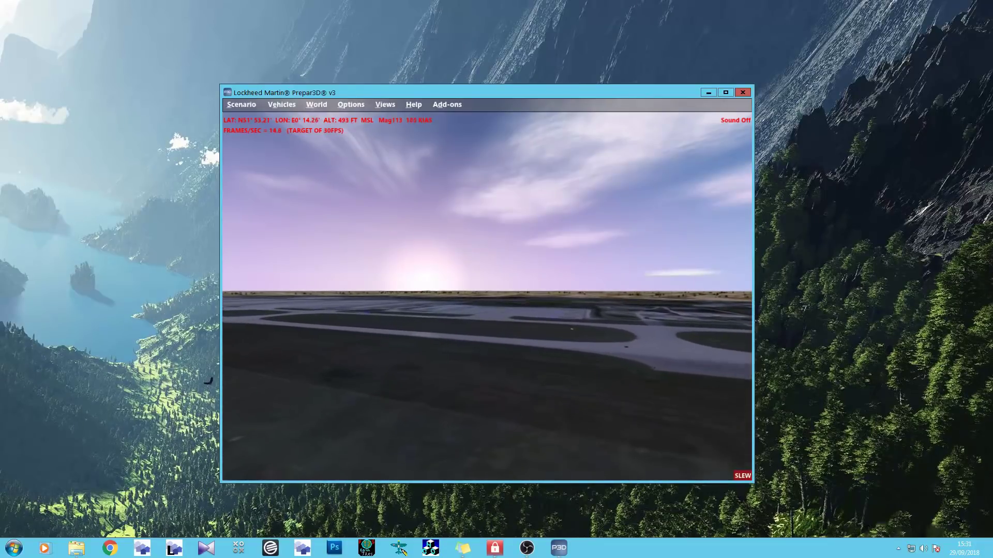
key("KP_5")
key("KP_1")
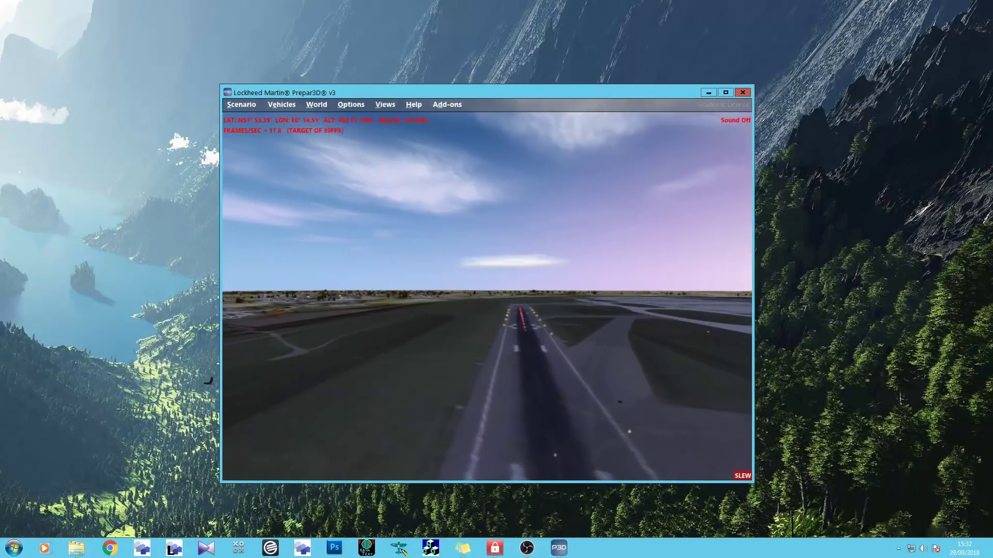
key("KP_3")
key("KP_1")
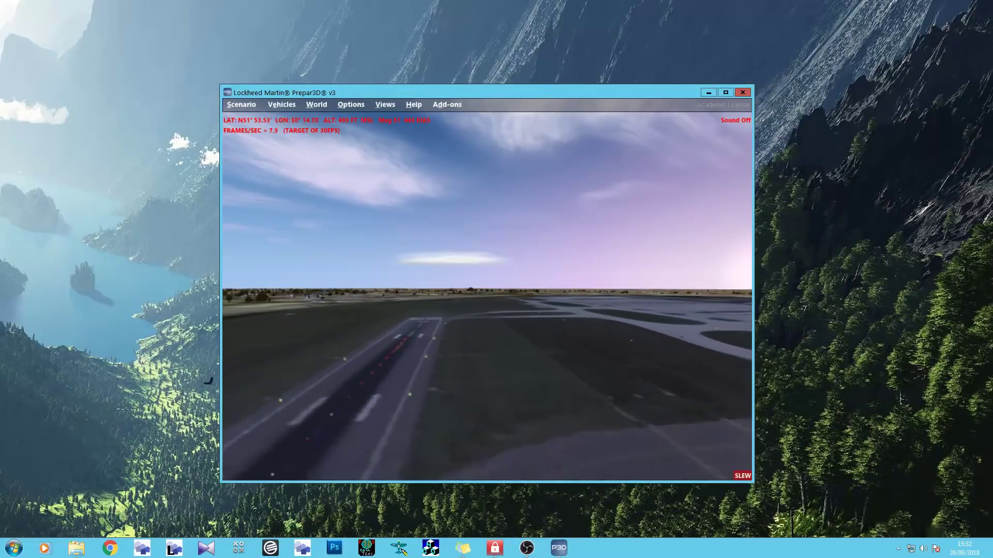
key("KP_1")
key("KP_1")
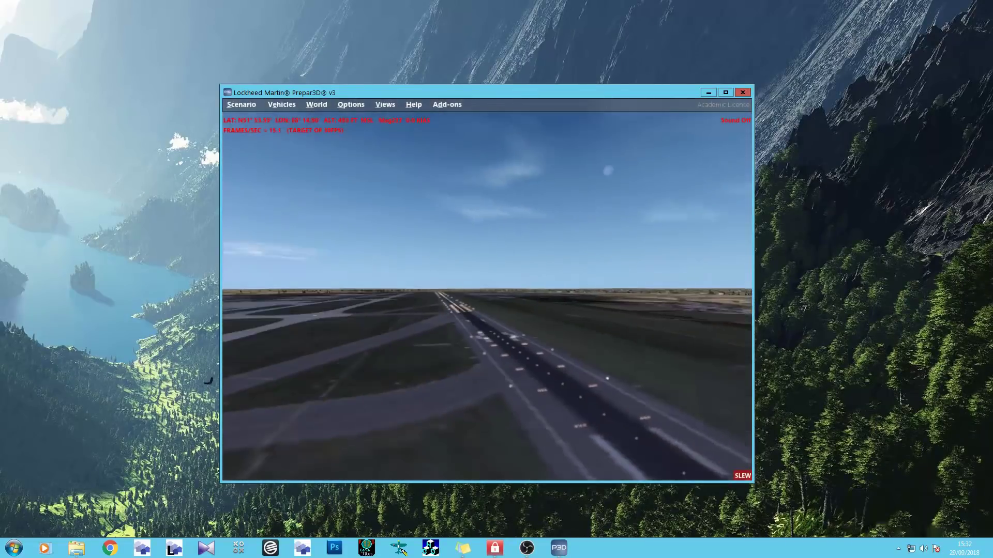